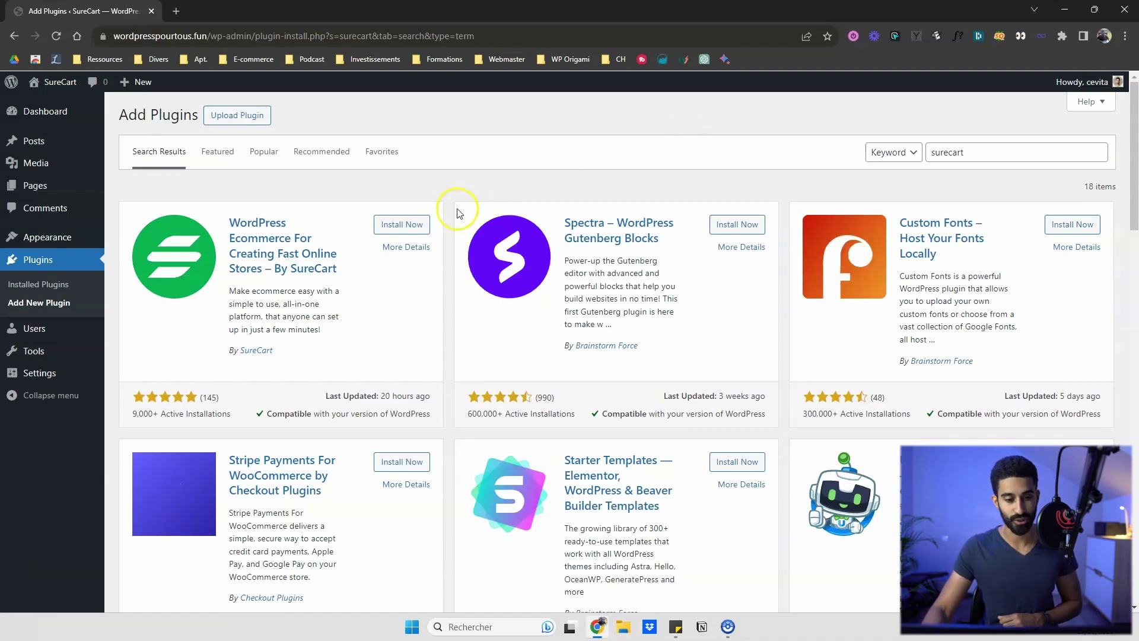
# Step: Install and activate the SureCart plugin, then open its Get Started welcome page
pyautogui.click(419, 225)
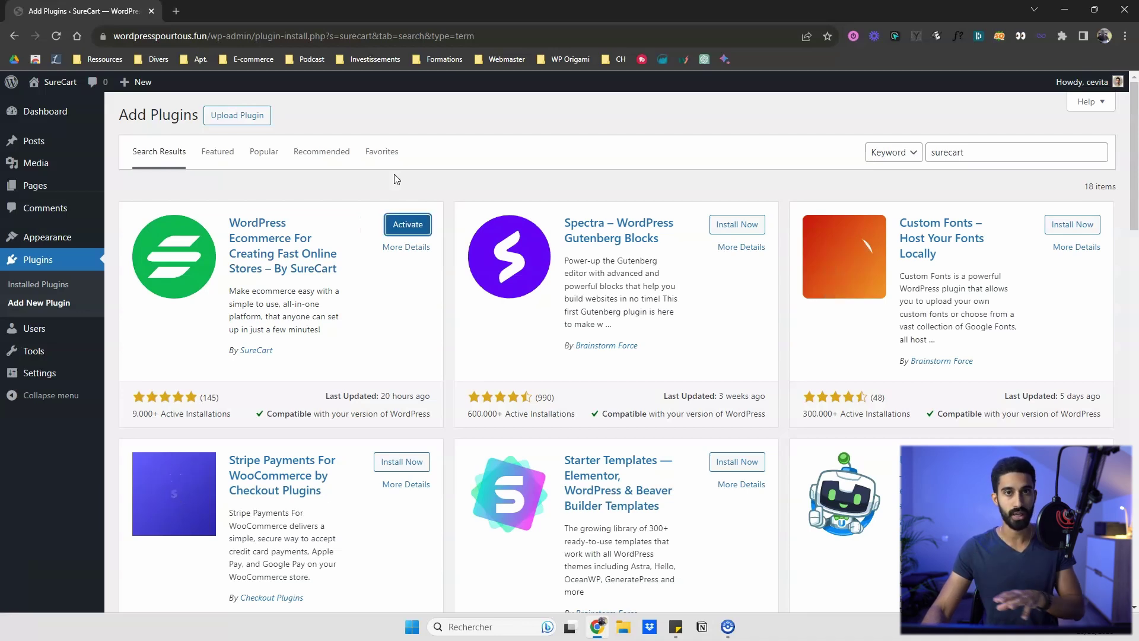
pyautogui.click(407, 224)
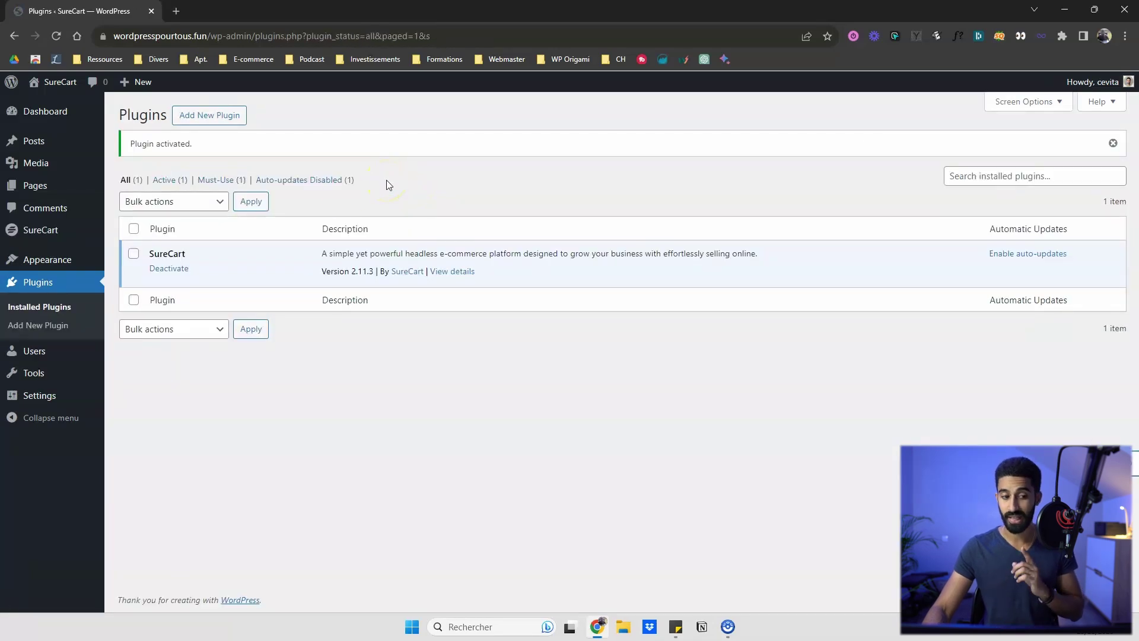
pyautogui.moveTo(95, 230)
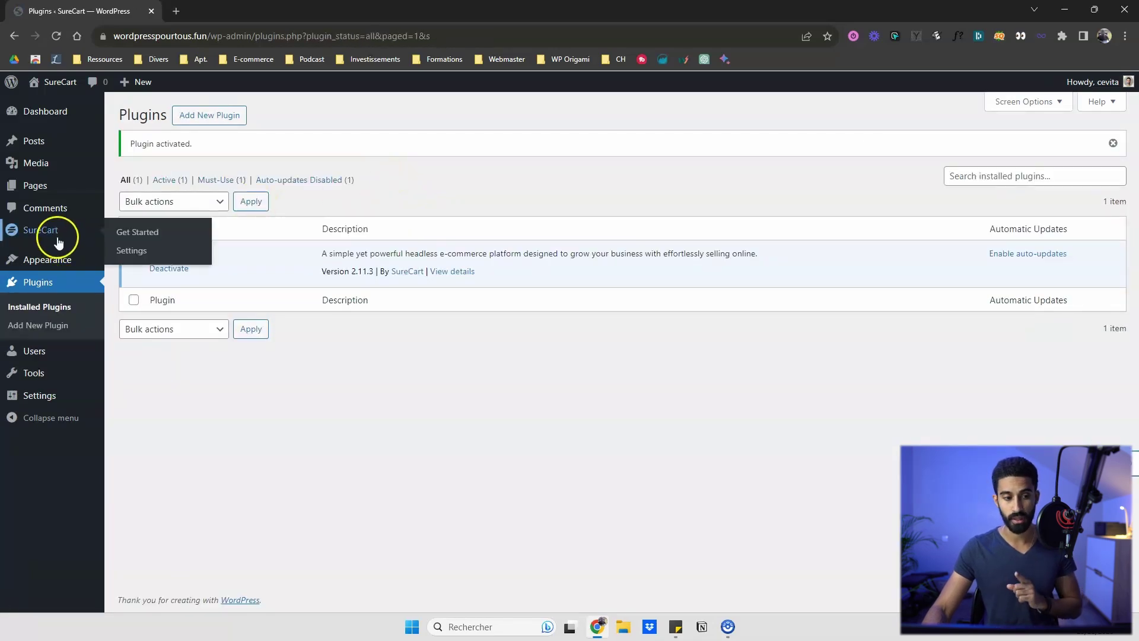
pyautogui.click(146, 234)
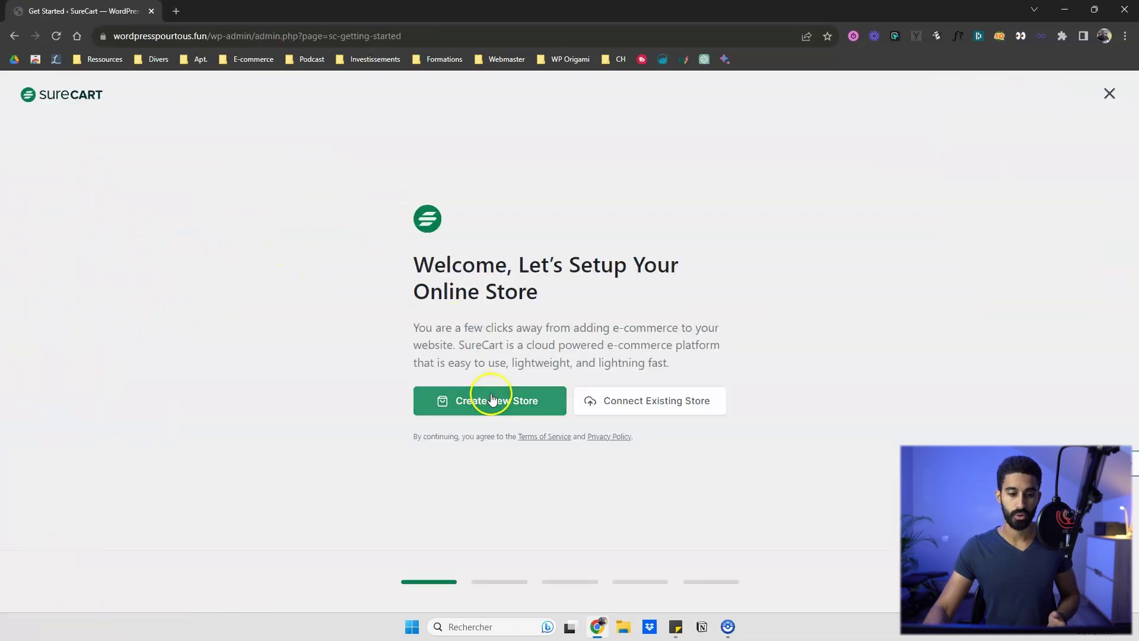
# Step: Start a new store, keeping United States Dollar as the default currency
pyautogui.click(492, 398)
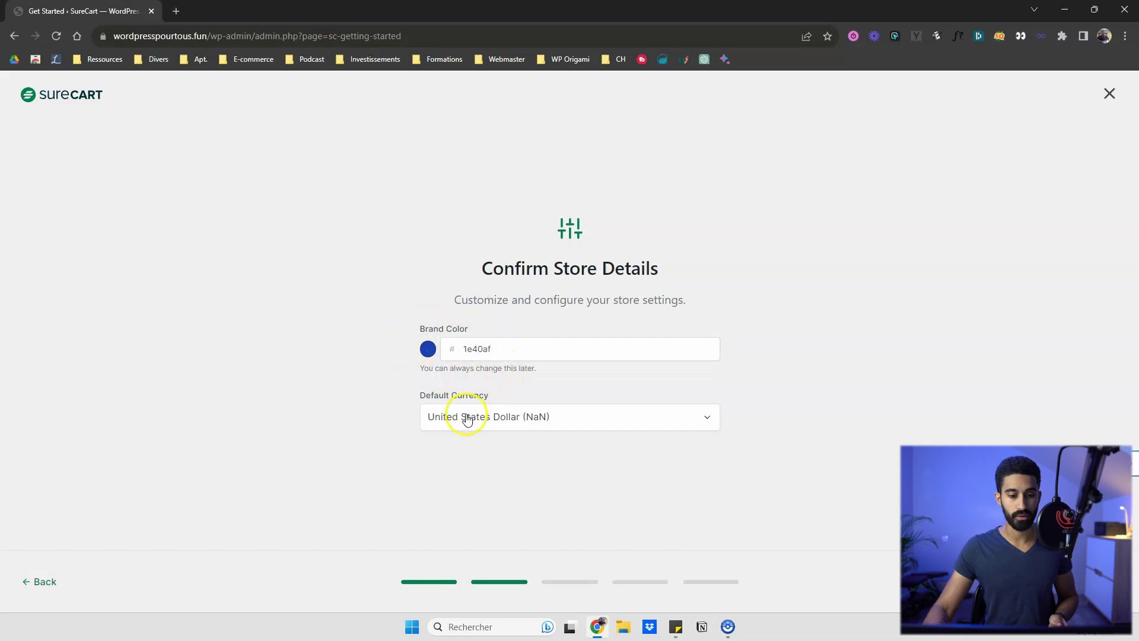
pyautogui.click(438, 419)
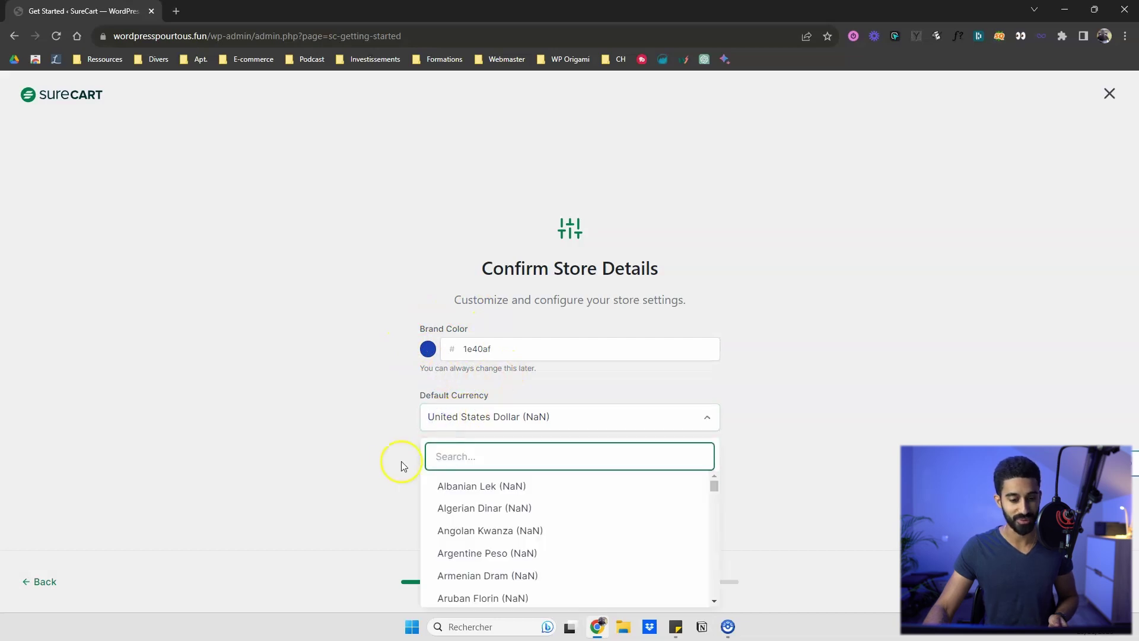
pyautogui.click(357, 441)
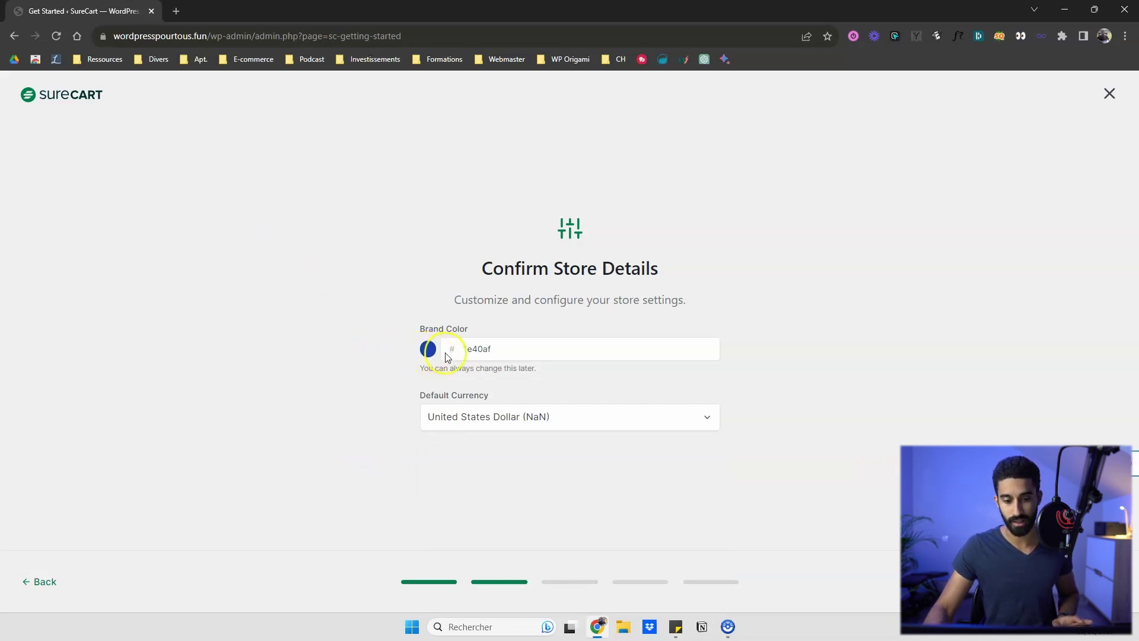
pyautogui.click(1061, 581)
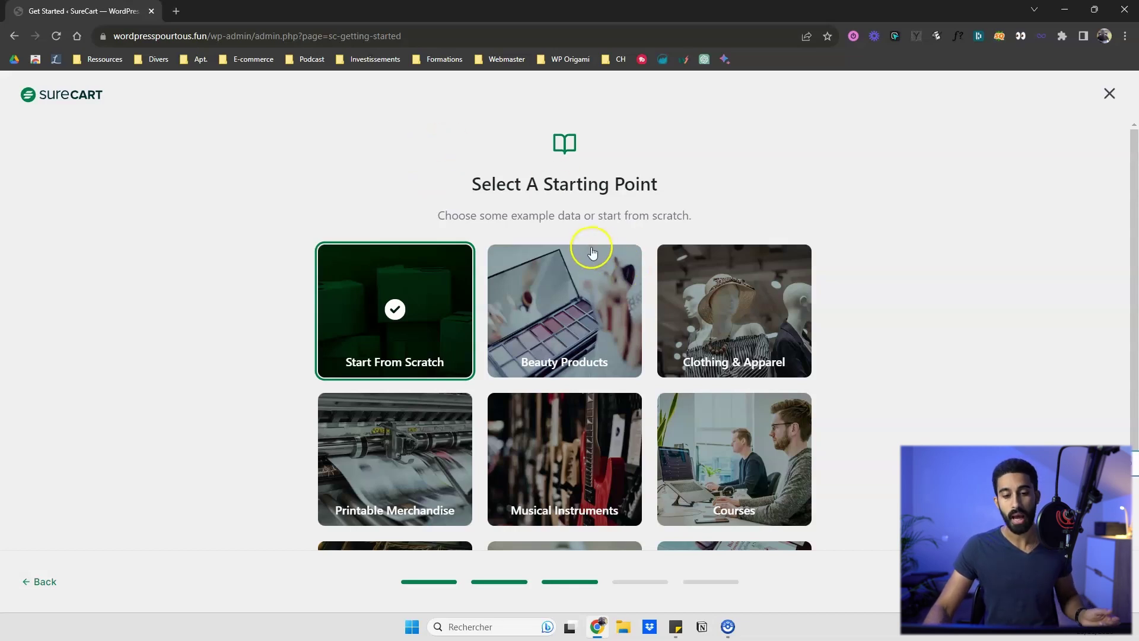
# Step: Seed the store with Beauty Products sample data, skip the email step, and open it
pyautogui.click(563, 316)
pyautogui.scroll(-3, 563, 317)
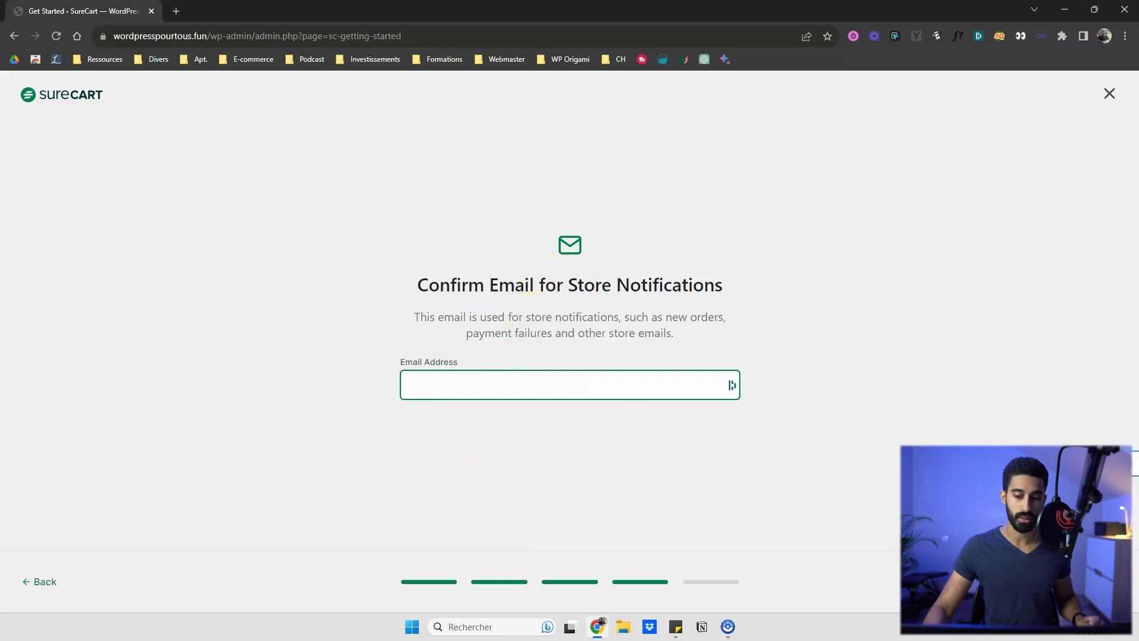
pyautogui.press('Return')
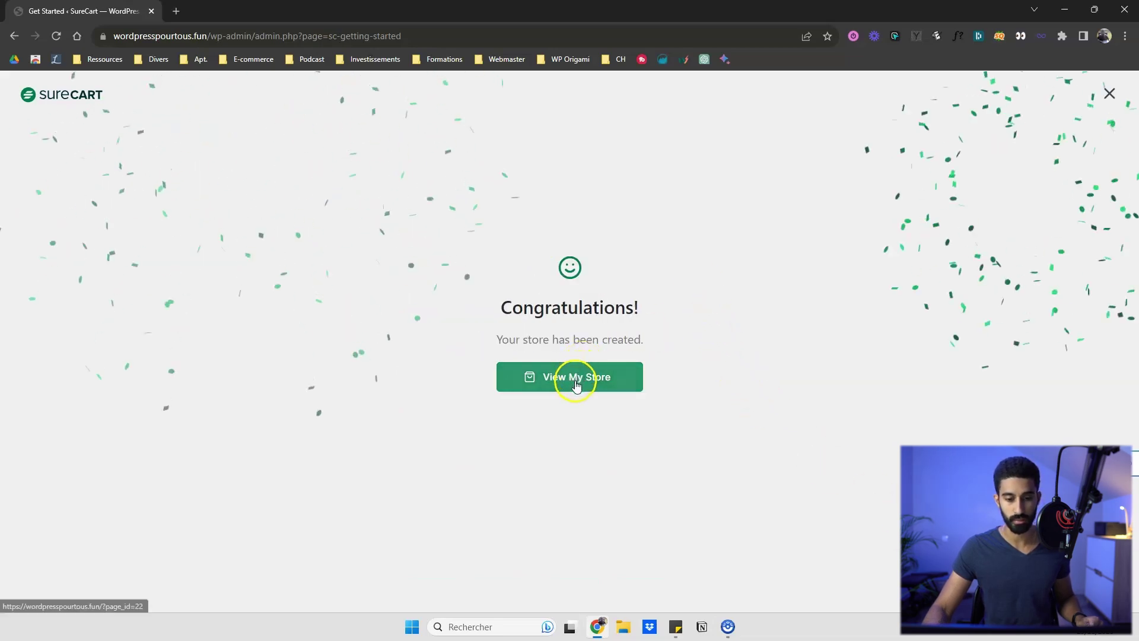
pyautogui.click(576, 385)
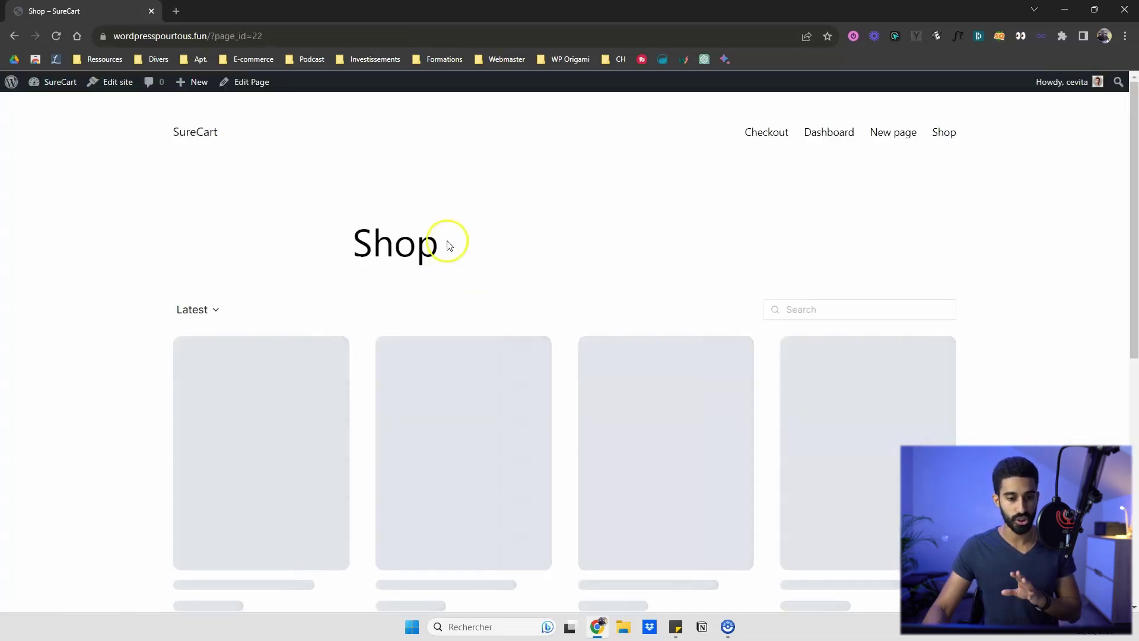
# Step: Open the storefront Shop page and browse the sample beauty products and their prices
pyautogui.scroll(-1, 457, 227)
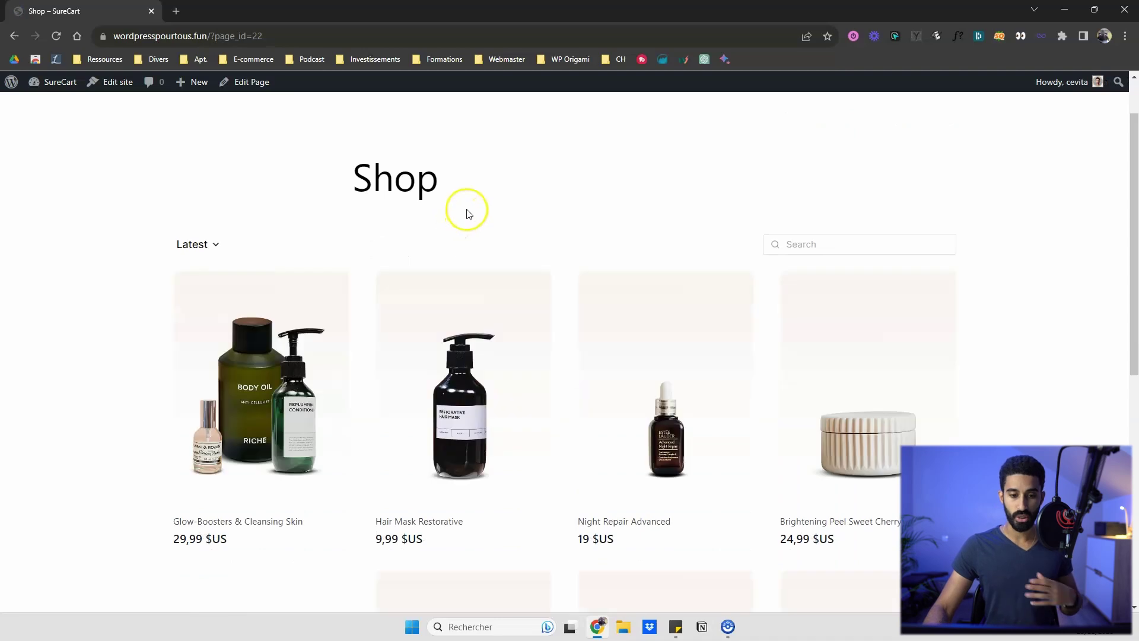
pyautogui.scroll(-1, 465, 212)
pyautogui.scroll(2, 470, 196)
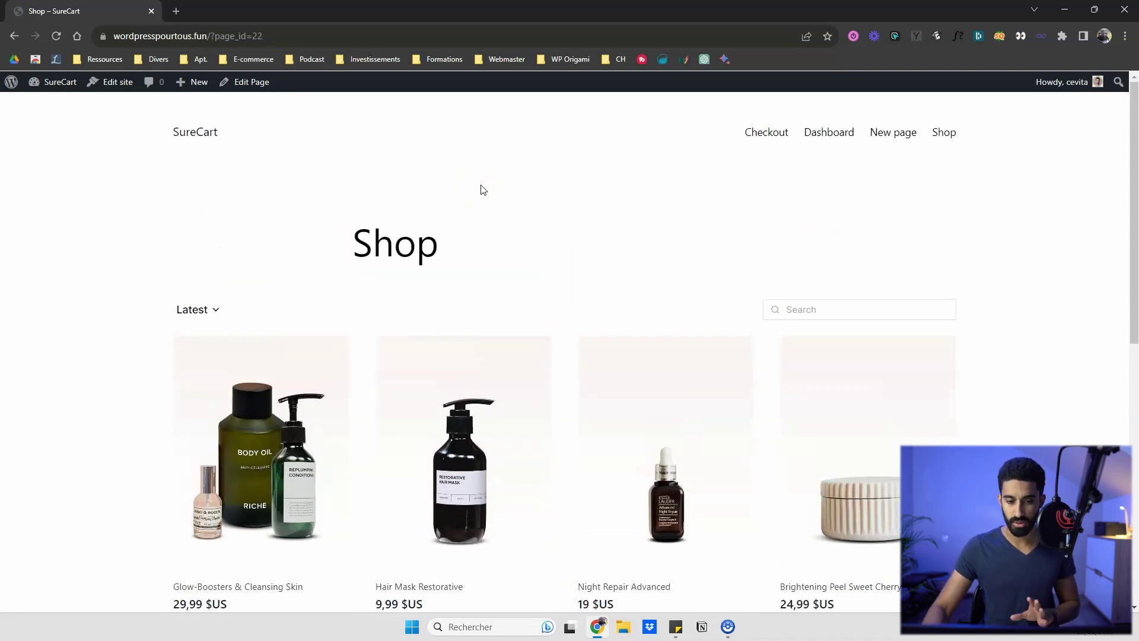
pyautogui.scroll(-3, 481, 187)
pyautogui.click(502, 147)
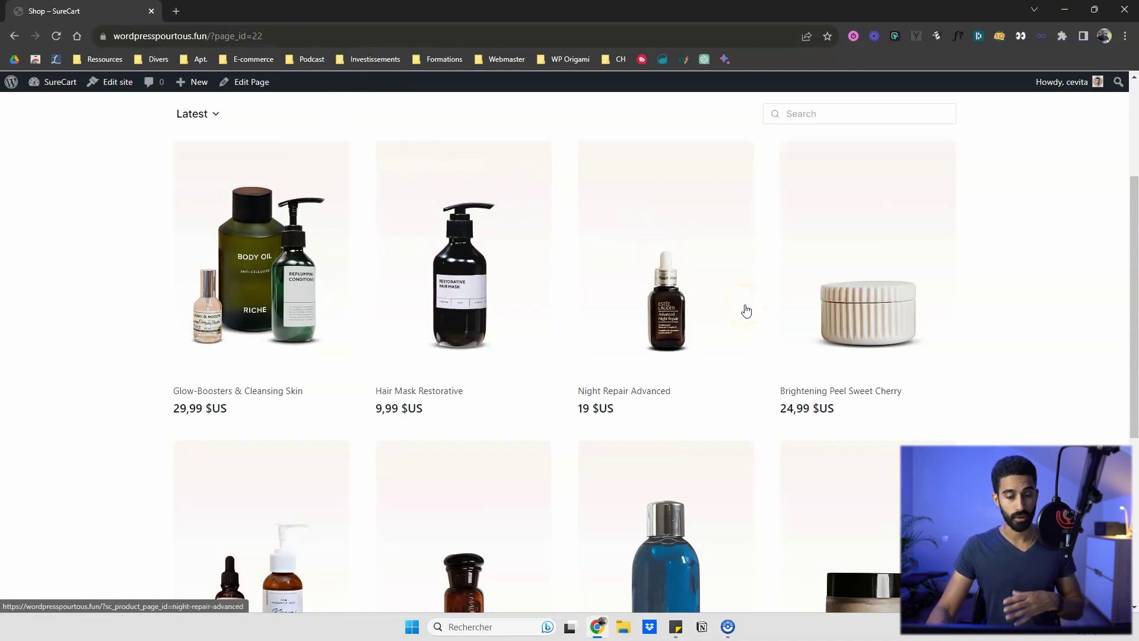
pyautogui.scroll(-2, 746, 311)
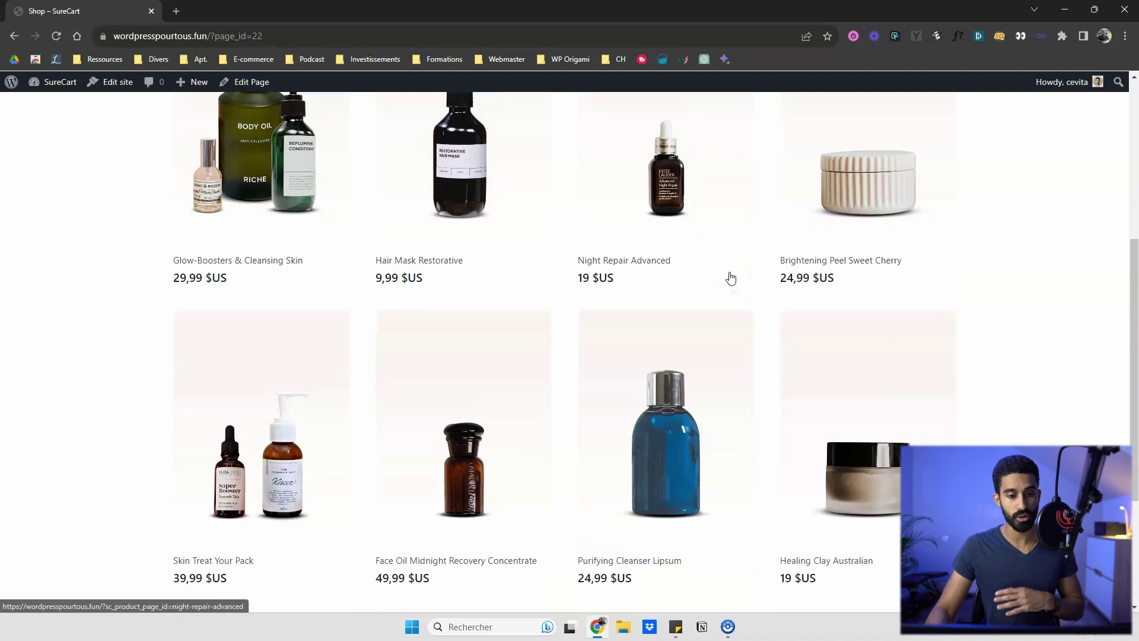
pyautogui.scroll(-1, 731, 278)
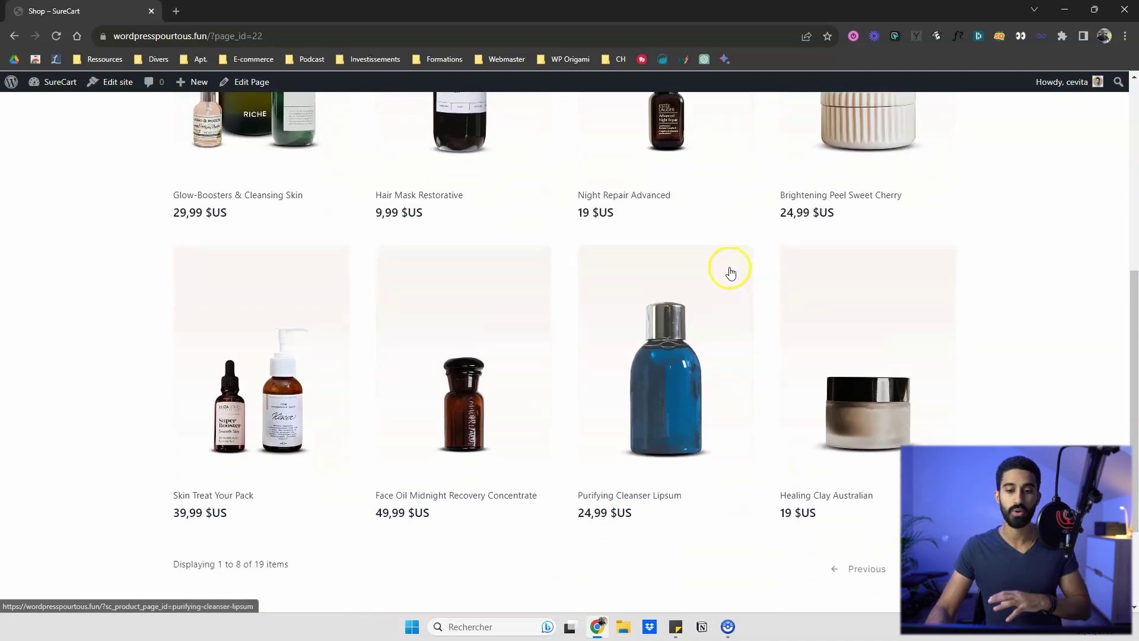
pyautogui.scroll(5, 731, 271)
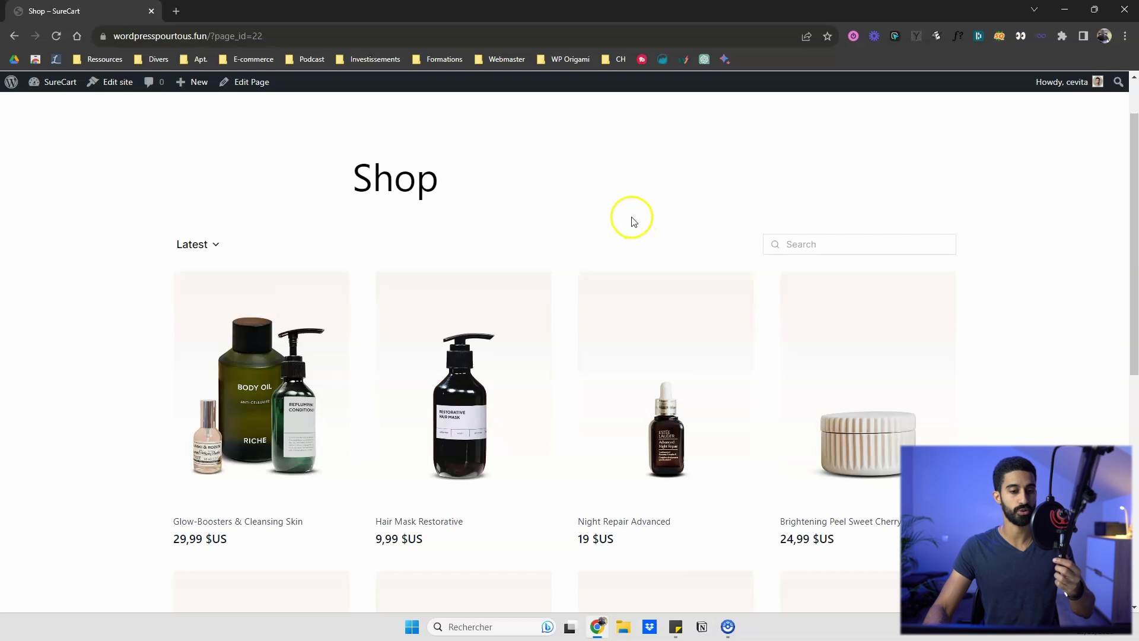
pyautogui.scroll(-2, 630, 220)
pyautogui.scroll(1, 600, 178)
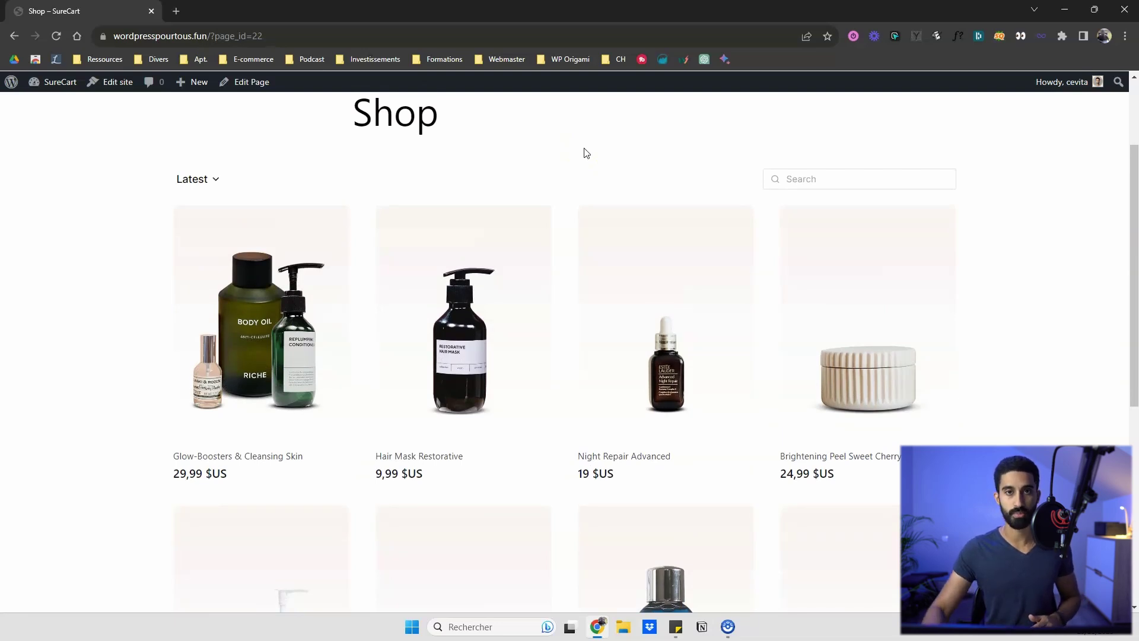
pyautogui.scroll(-1, 586, 153)
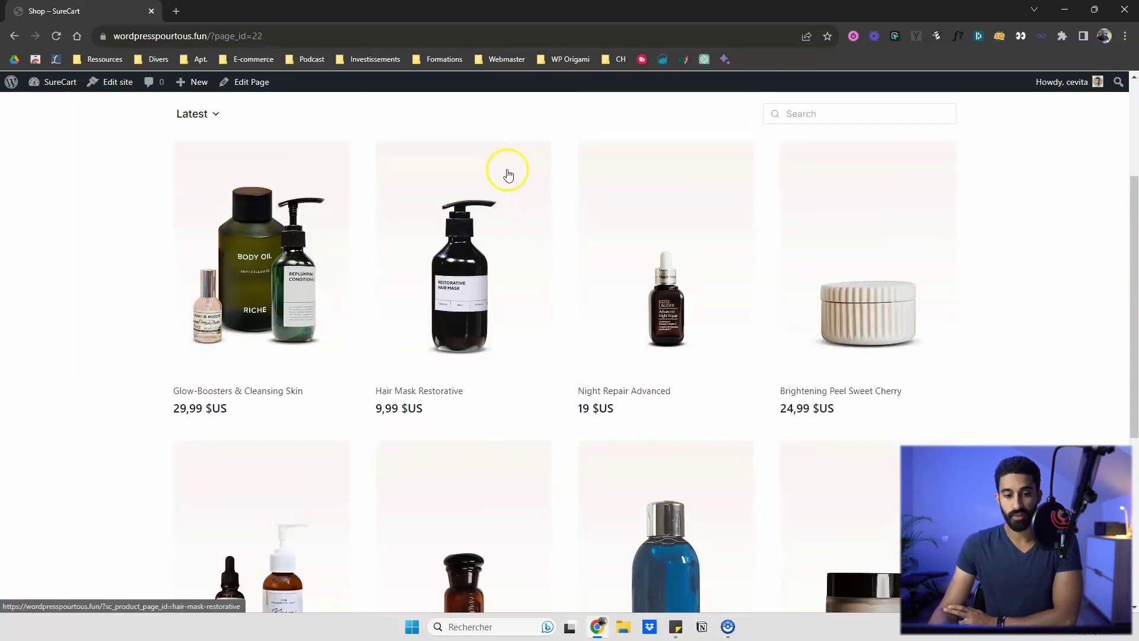
pyautogui.scroll(3, 504, 173)
# Step: Open the Hair Mask Restorative product page and look over its details
pyautogui.click(471, 309)
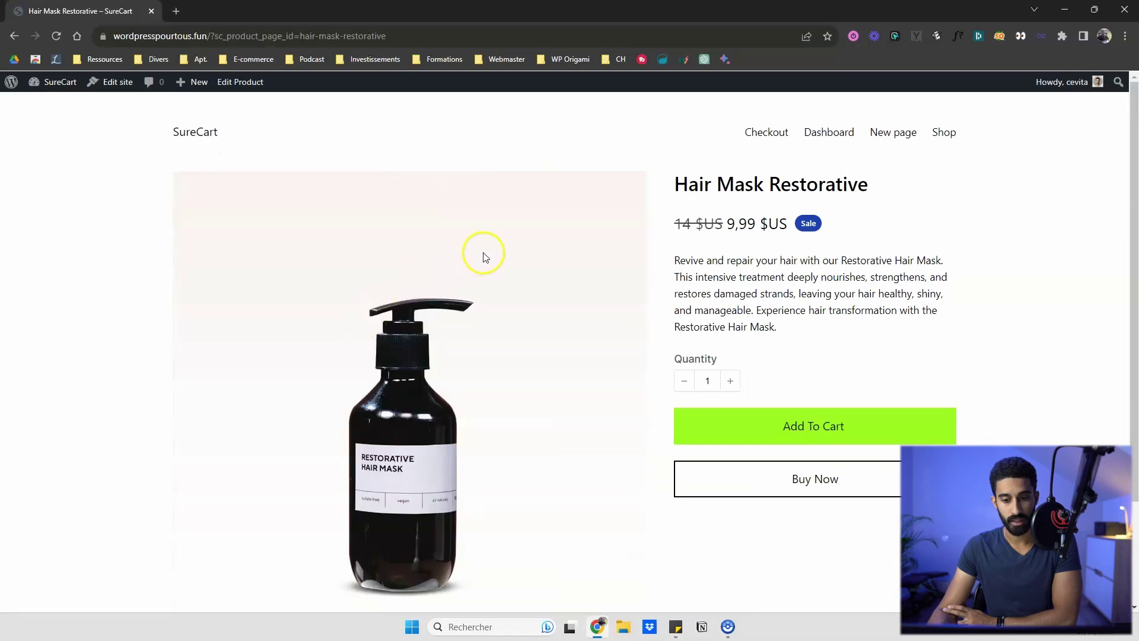
pyautogui.scroll(-1, 468, 253)
pyautogui.scroll(1, 469, 243)
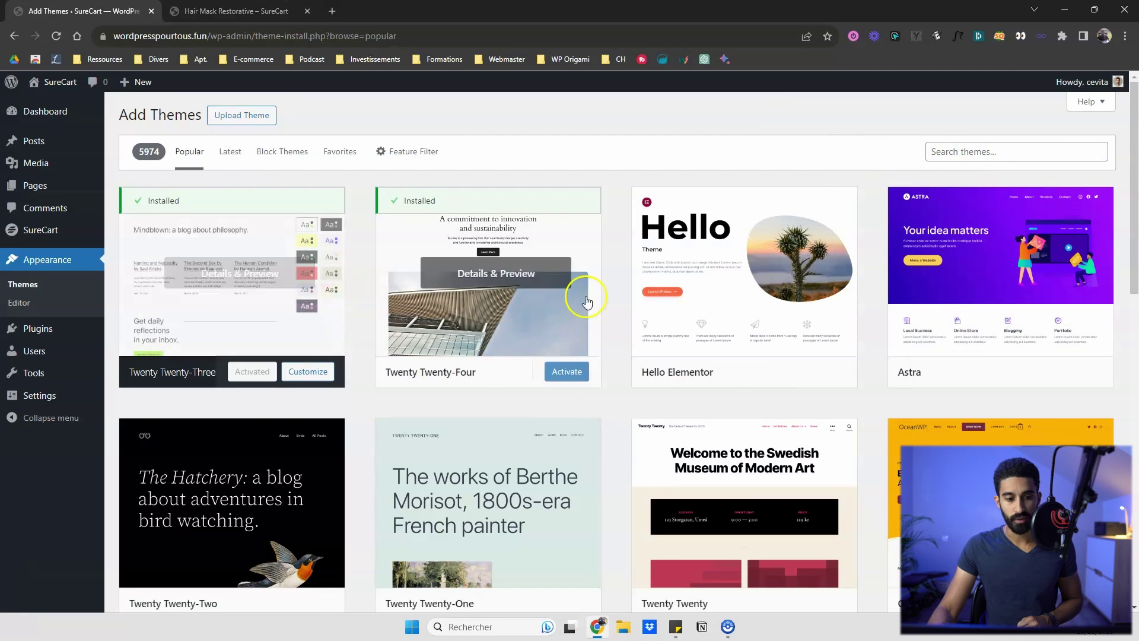
# Step: Install the Astra theme, then return to the Hair Mask Restorative product page
pyautogui.click(1038, 374)
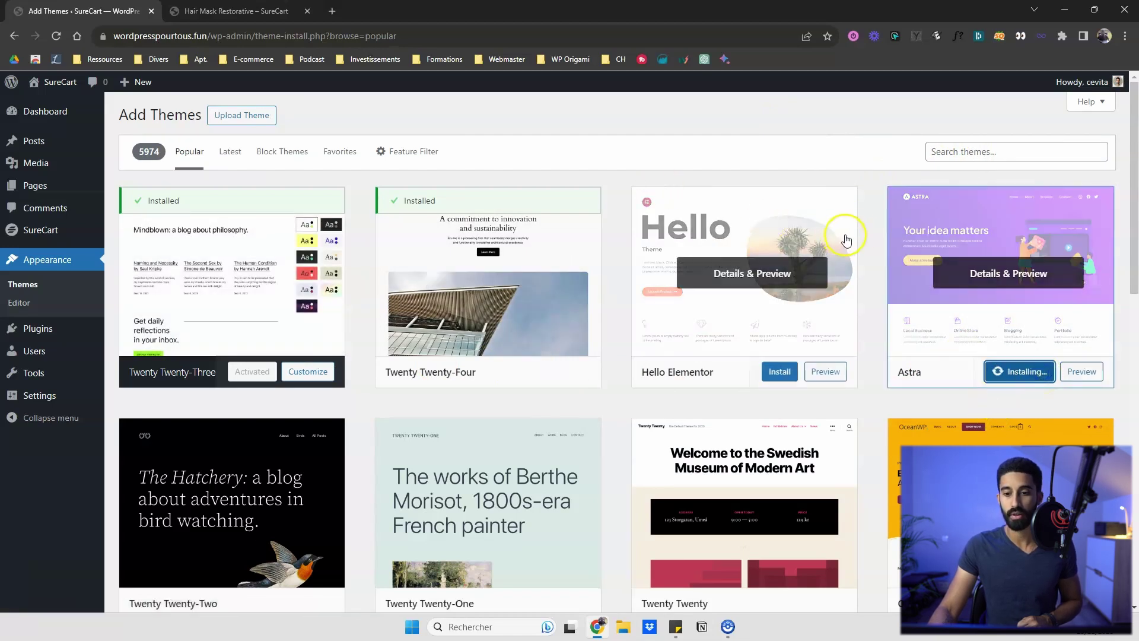
pyautogui.hotkey('ctrl', 'Tab')
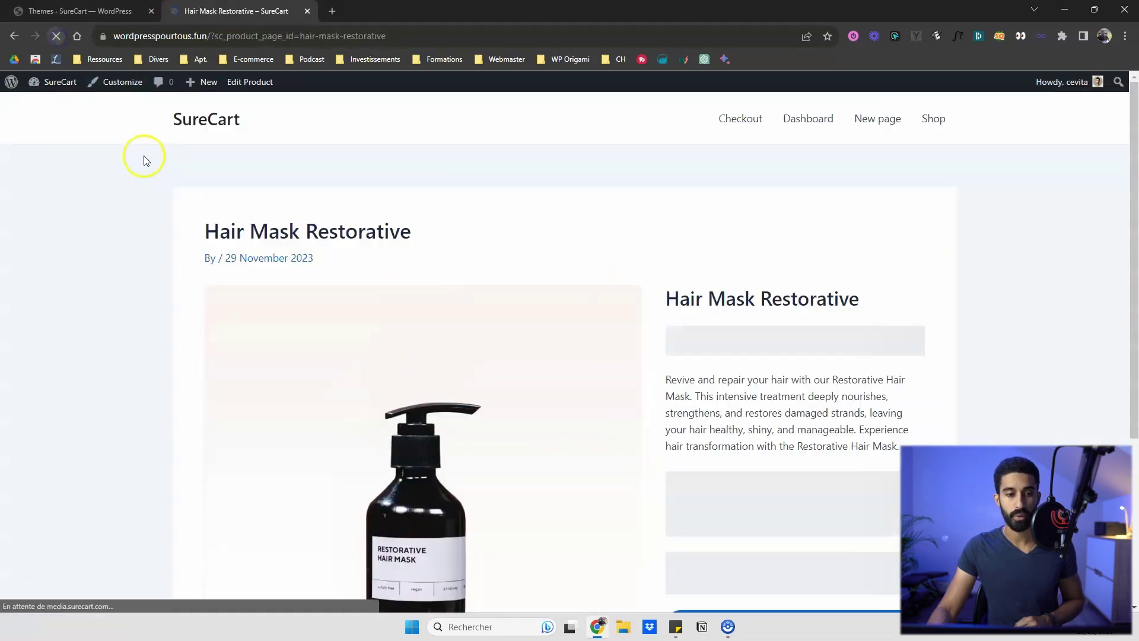
pyautogui.scroll(-1, 546, 234)
pyautogui.scroll(-3, 724, 264)
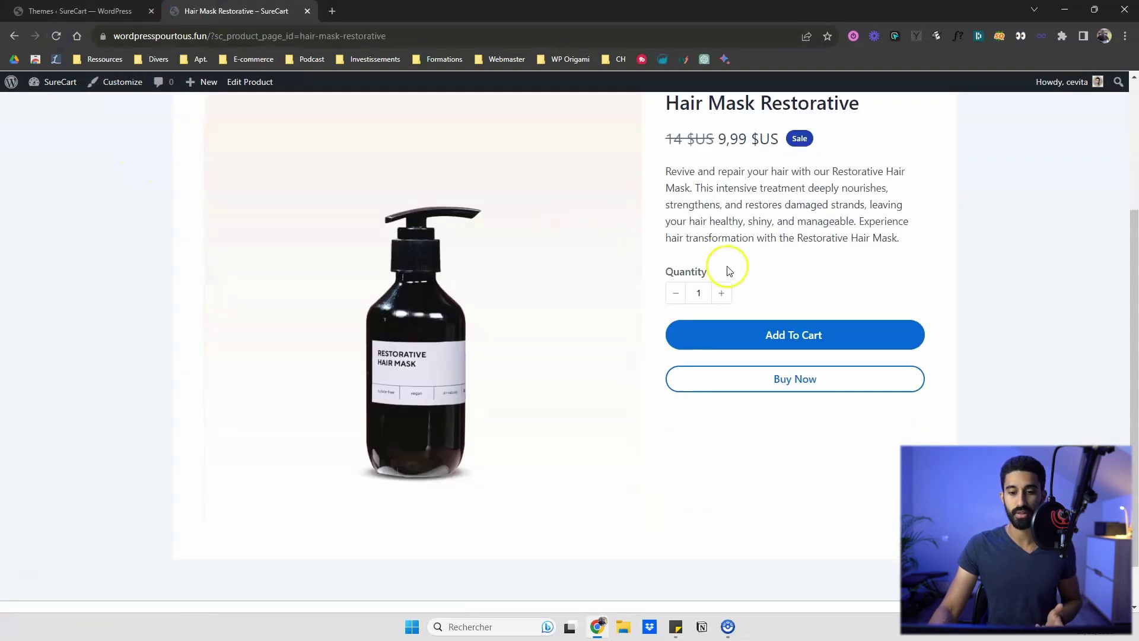
pyautogui.scroll(3, 700, 230)
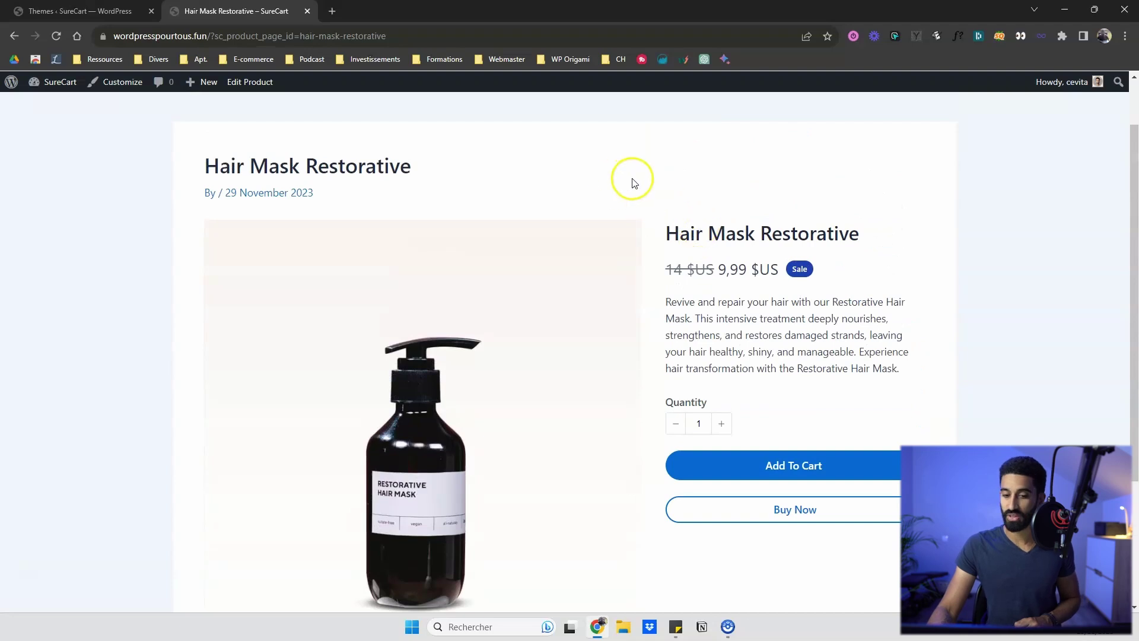
pyautogui.scroll(-1, 714, 190)
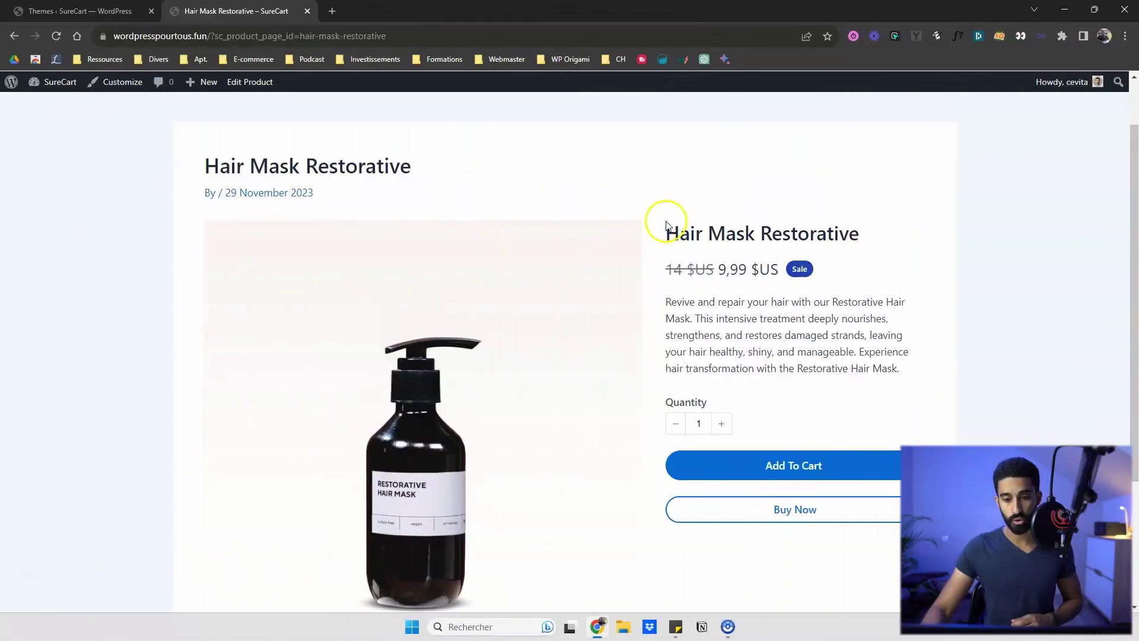
# Step: Add one Hair Mask Restorative to the cart for a 9,99 $US subtotal
pyautogui.moveTo(666, 233); pyautogui.dragTo(864, 231)
pyautogui.click(720, 303)
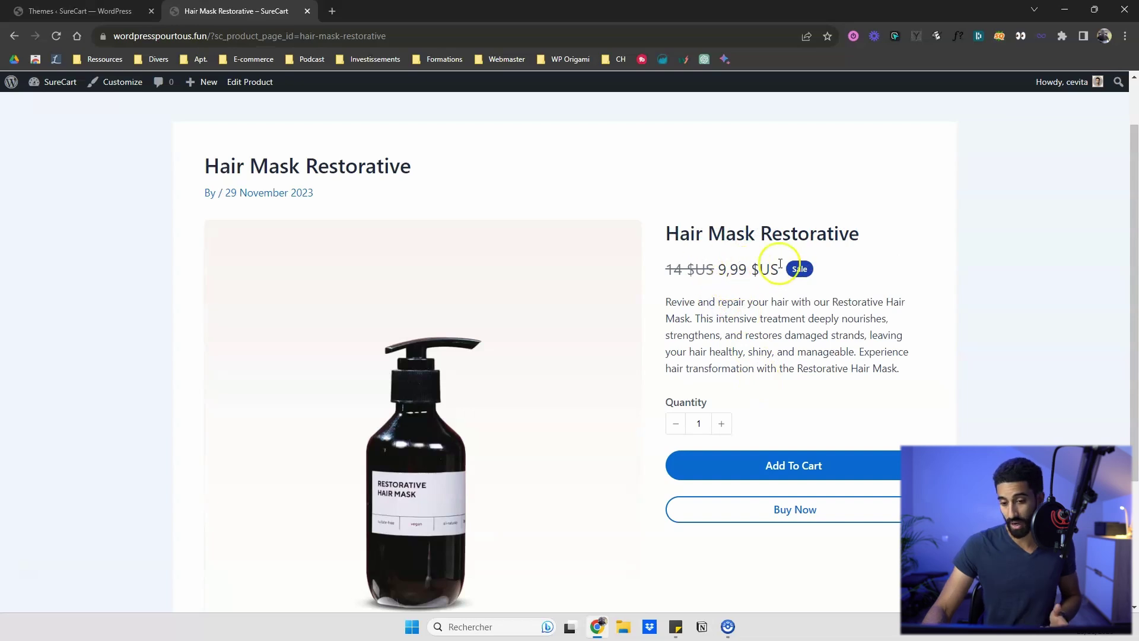
pyautogui.scroll(-1, 692, 270)
pyautogui.scroll(-2, 465, 237)
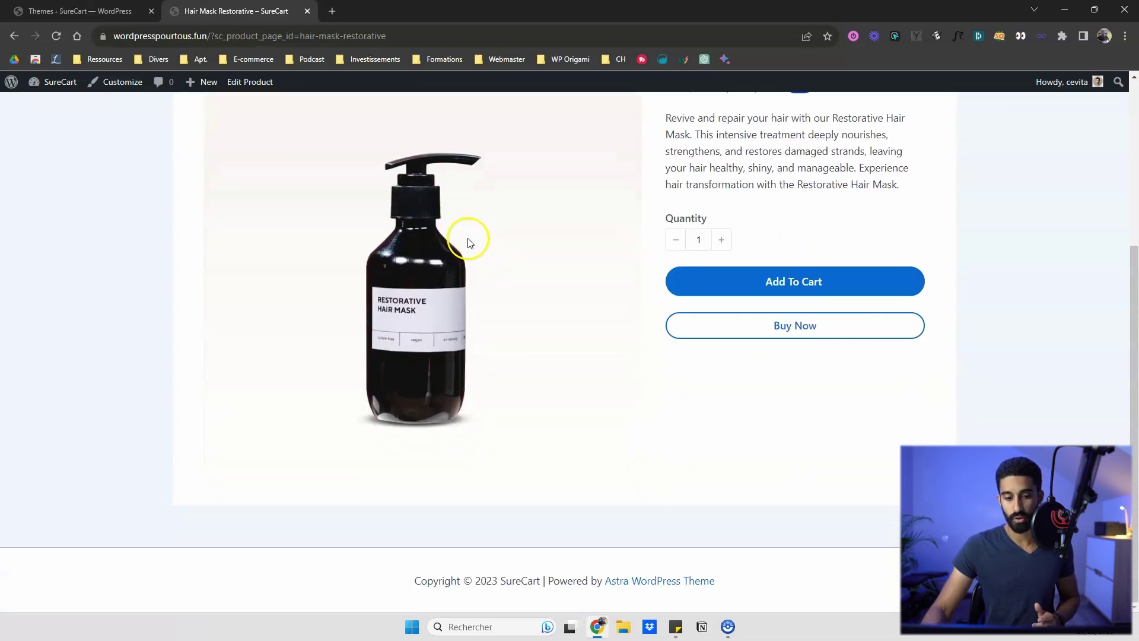
pyautogui.scroll(2, 447, 262)
pyautogui.scroll(-2, 819, 313)
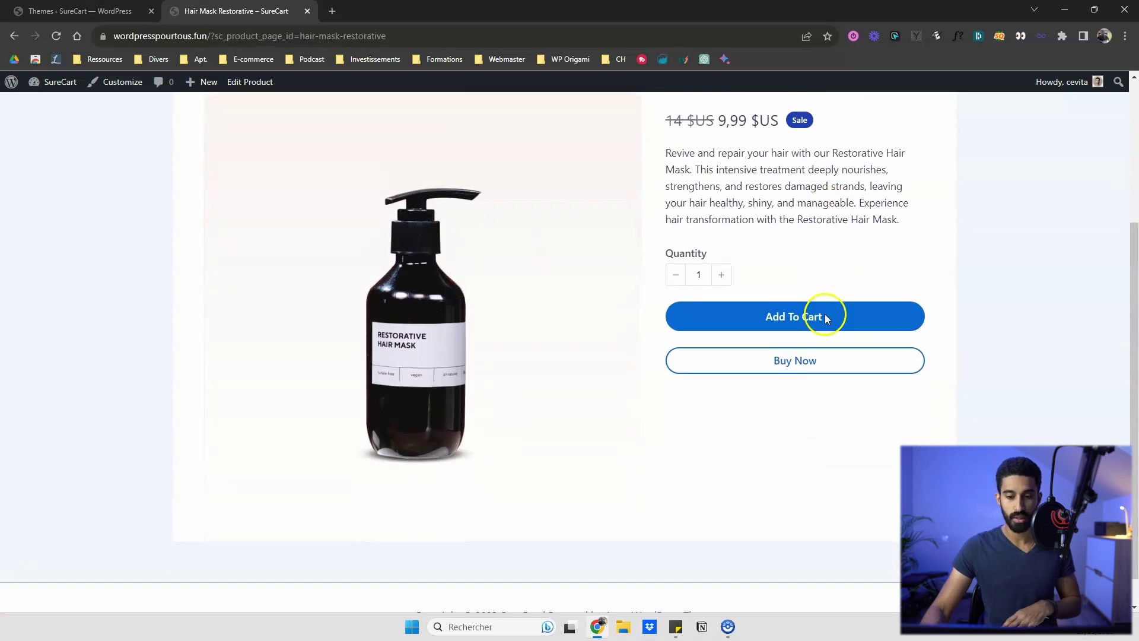
pyautogui.scroll(1, 802, 242)
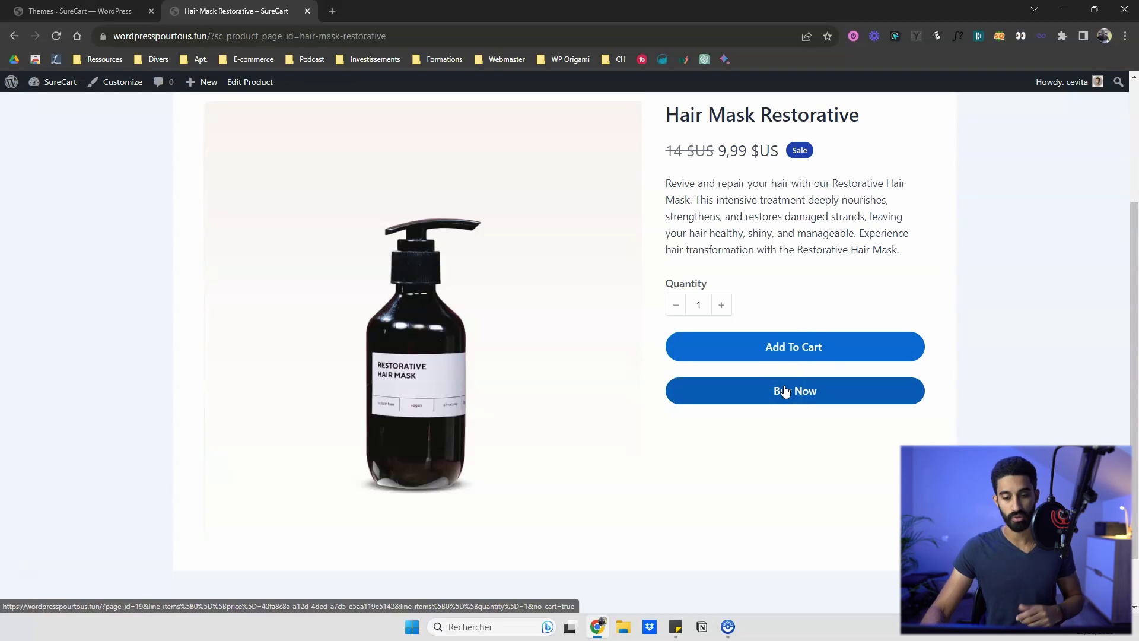
pyautogui.click(783, 350)
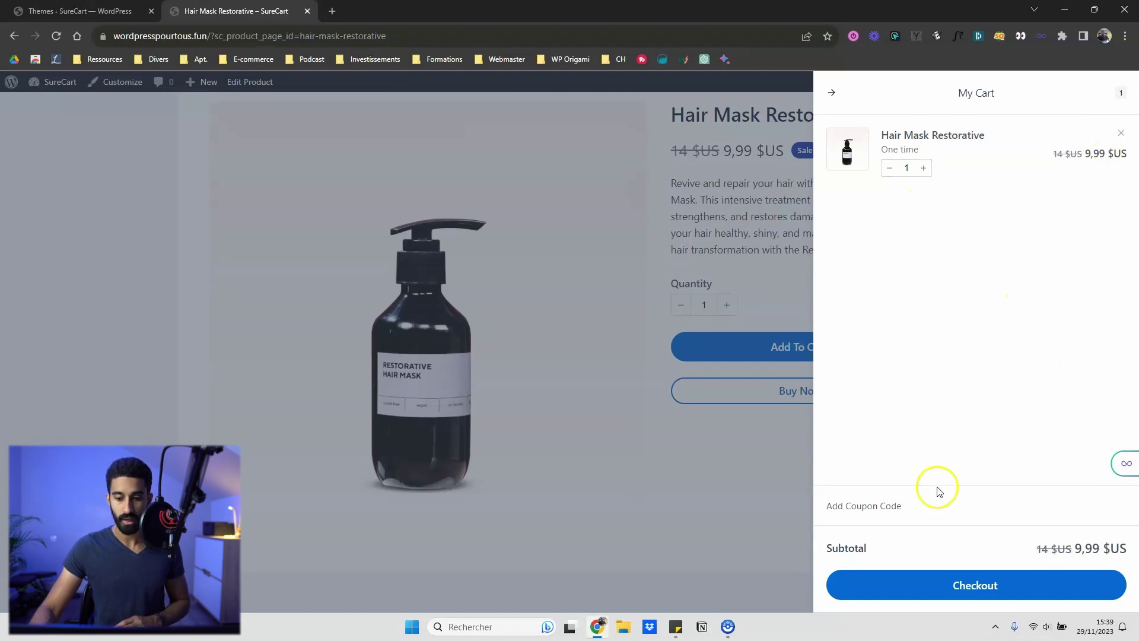
# Step: Proceed to checkout with the Hair Mask Restorative and review the checkout page
pyautogui.click(954, 579)
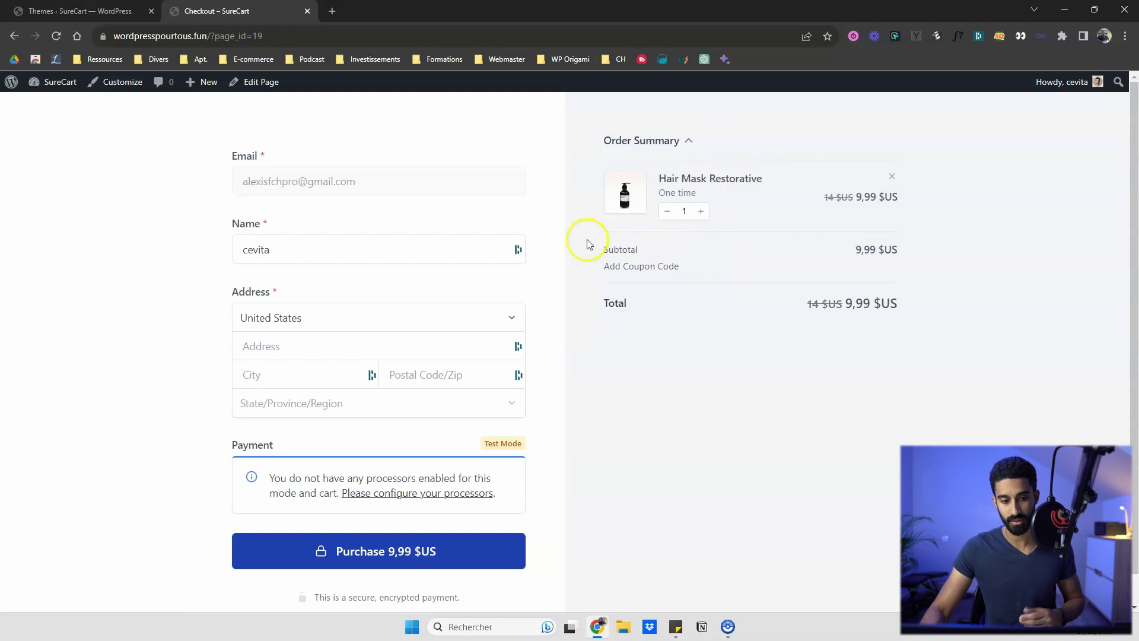
pyautogui.scroll(-1, 537, 249)
pyautogui.scroll(1, 614, 248)
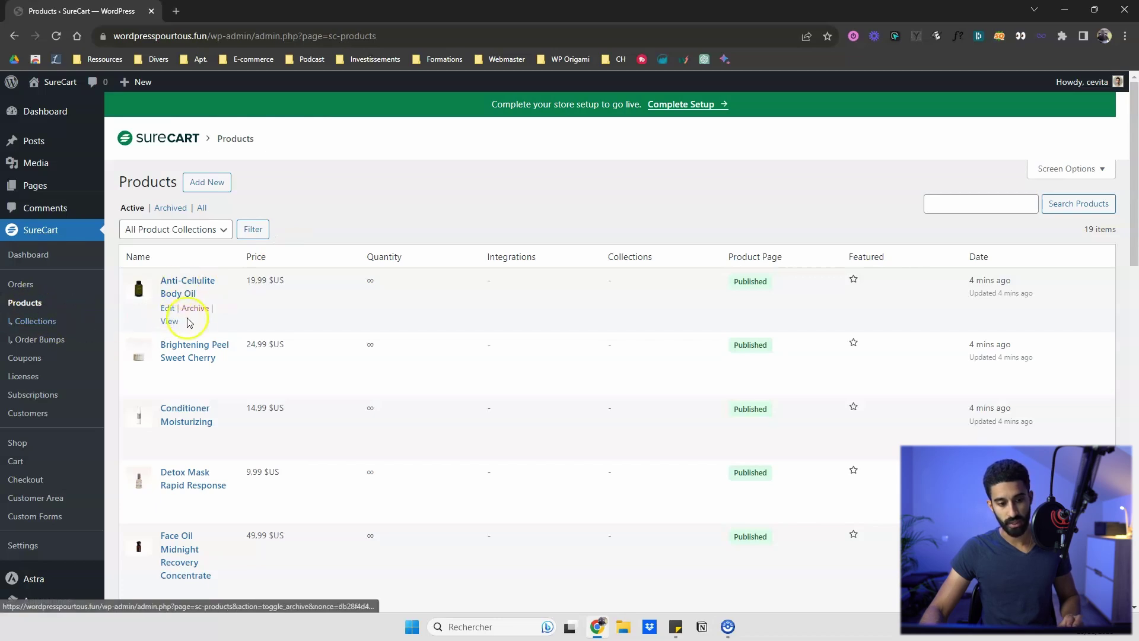
# Step: Edit Anti-Cellulite Body Oil and review its description, image and 19,99 $US price
pyautogui.click(188, 294)
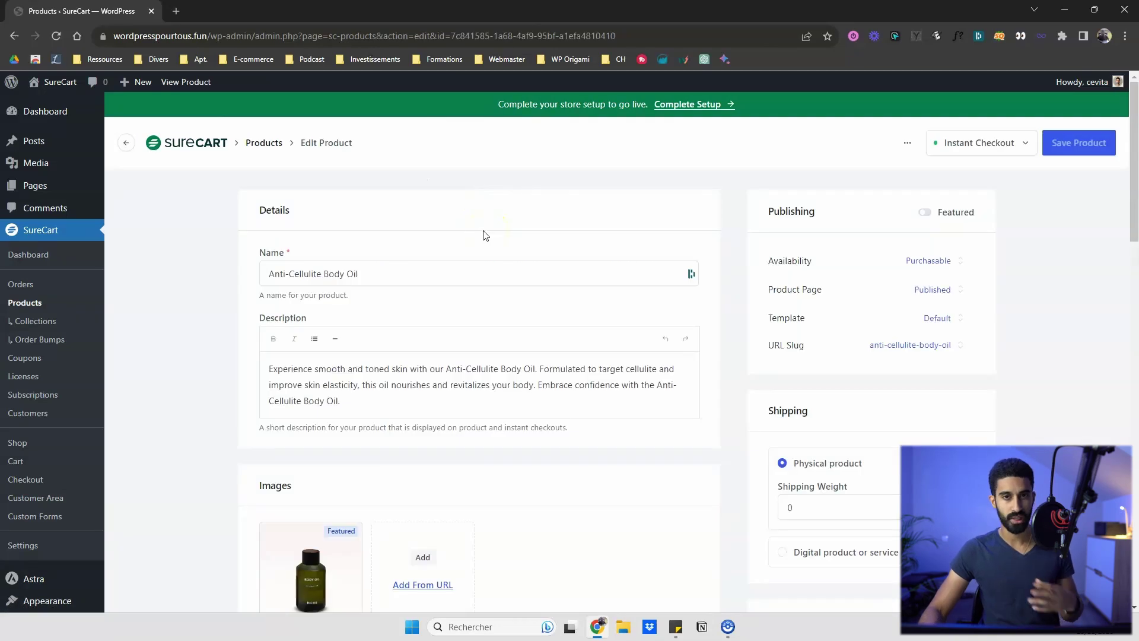
pyautogui.scroll(-7, 479, 219)
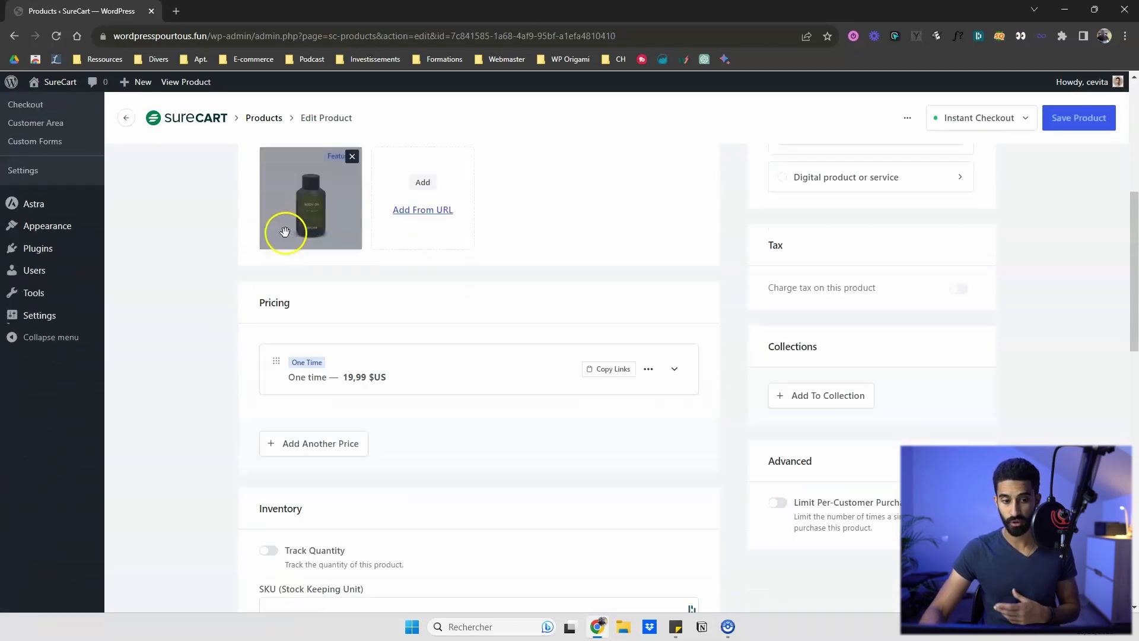
pyautogui.scroll(8, 224, 274)
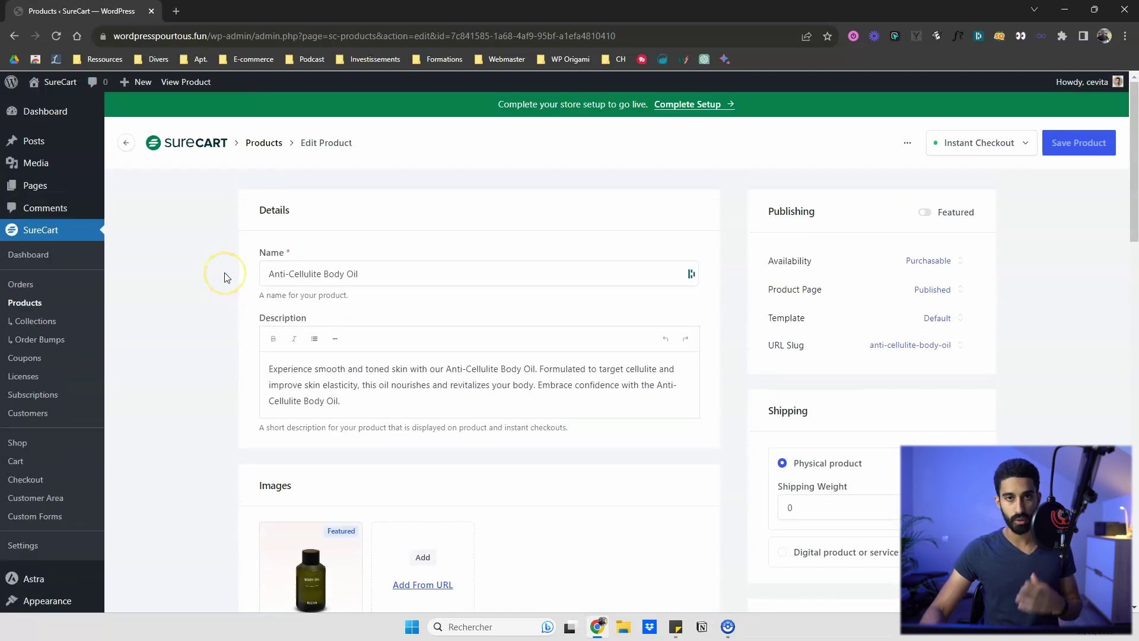
pyautogui.scroll(-1, 224, 277)
pyautogui.moveTo(360, 208); pyautogui.dragTo(278, 203)
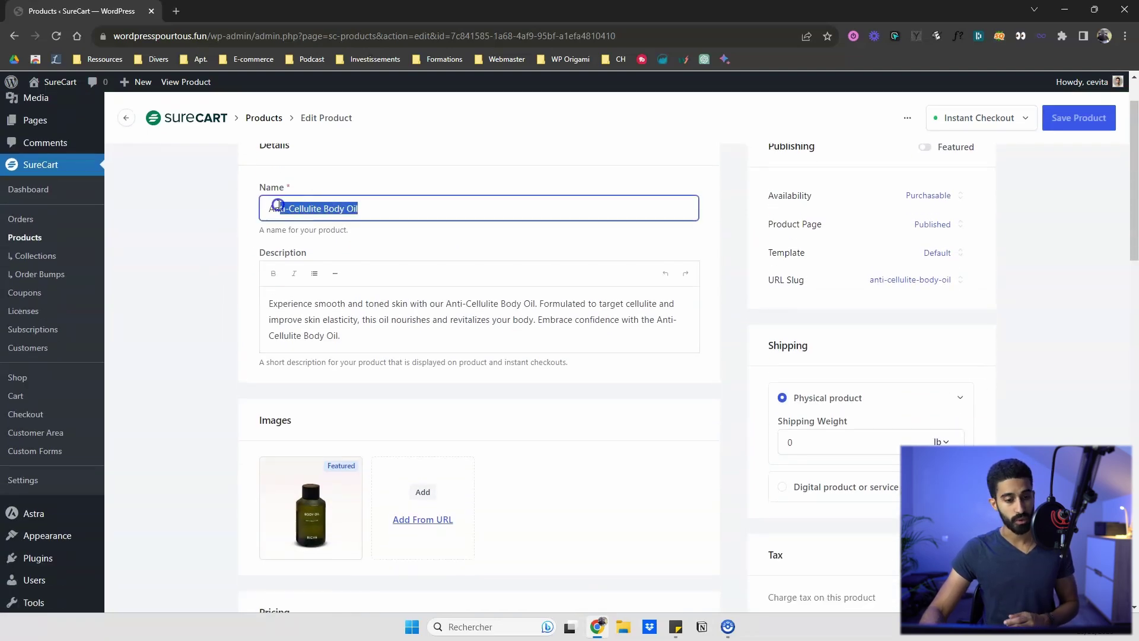
pyautogui.click(348, 322)
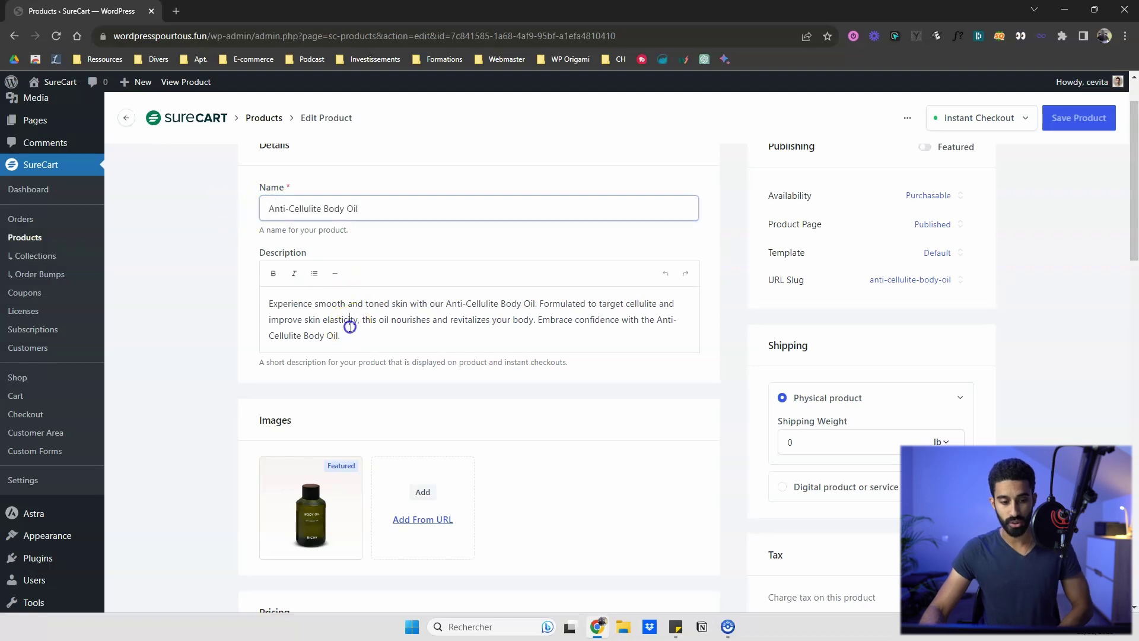
pyautogui.scroll(-3, 551, 295)
pyautogui.scroll(-2, 516, 327)
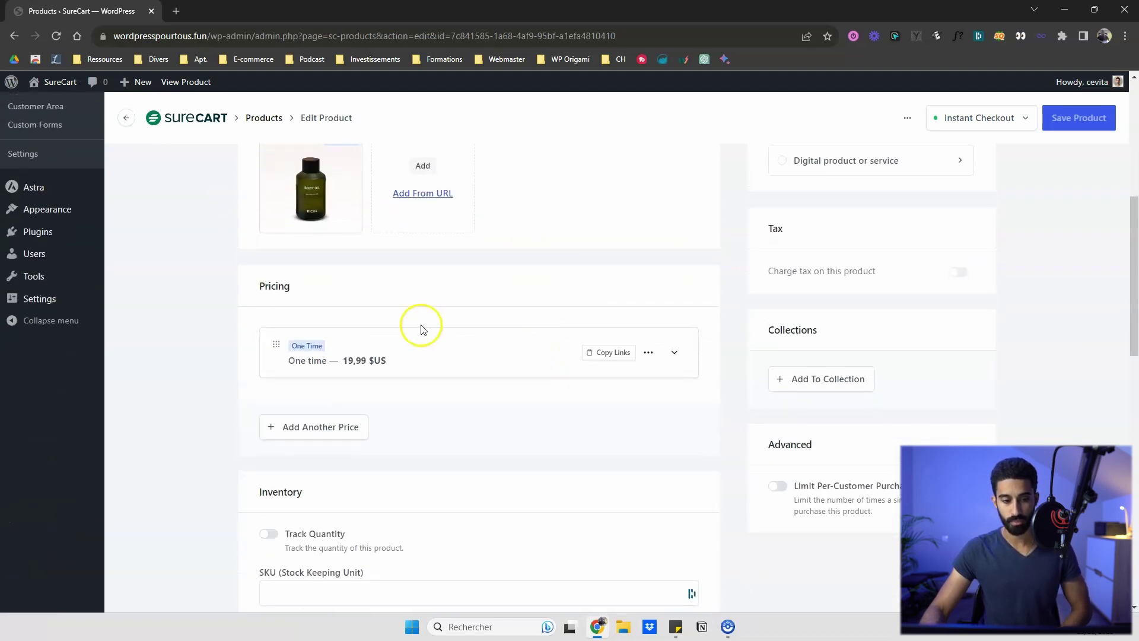
pyautogui.click(320, 426)
pyautogui.click(451, 336)
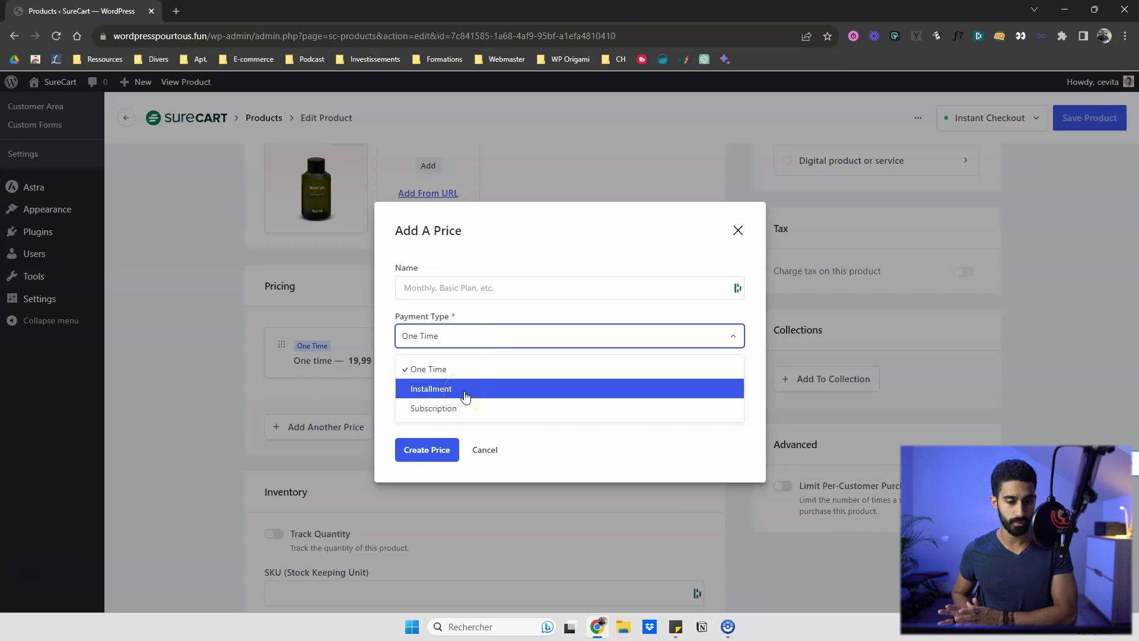
pyautogui.click(456, 408)
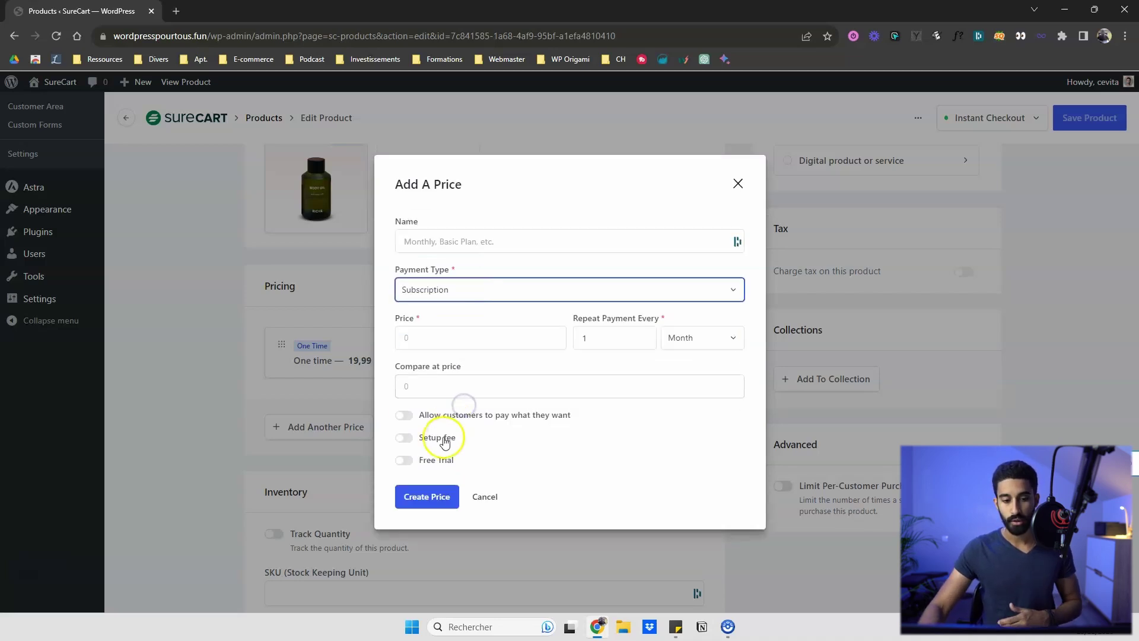
pyautogui.click(406, 439)
pyautogui.click(405, 439)
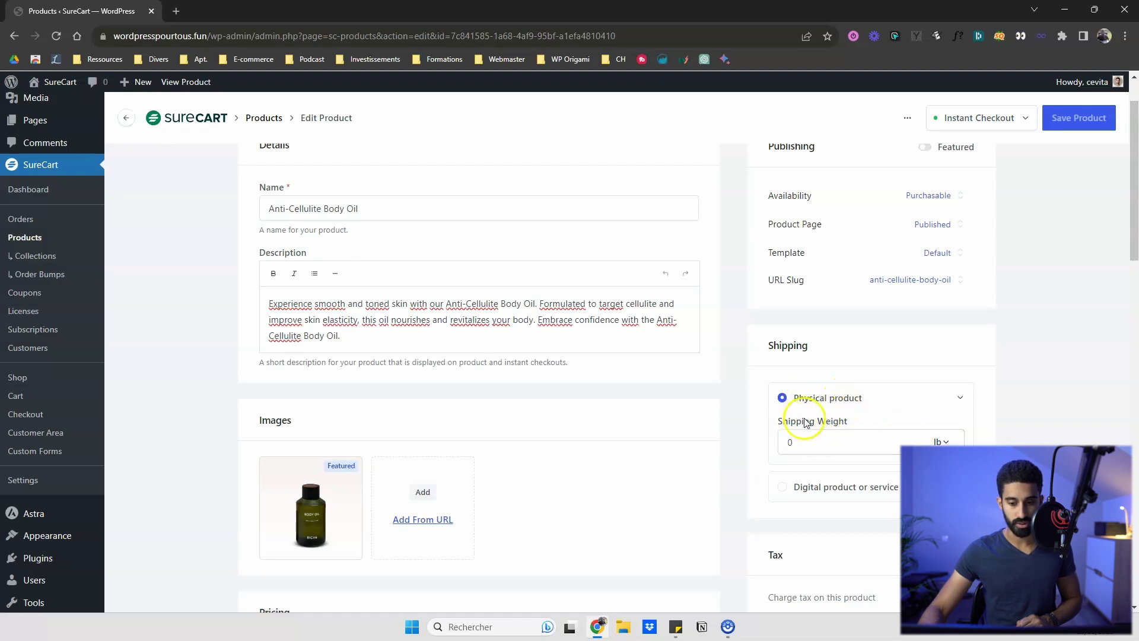
# Step: Turn on quantity tracking with 25 units available, leaving out-of-stock selling off
pyautogui.scroll(-1, 719, 422)
pyautogui.scroll(-8, 719, 422)
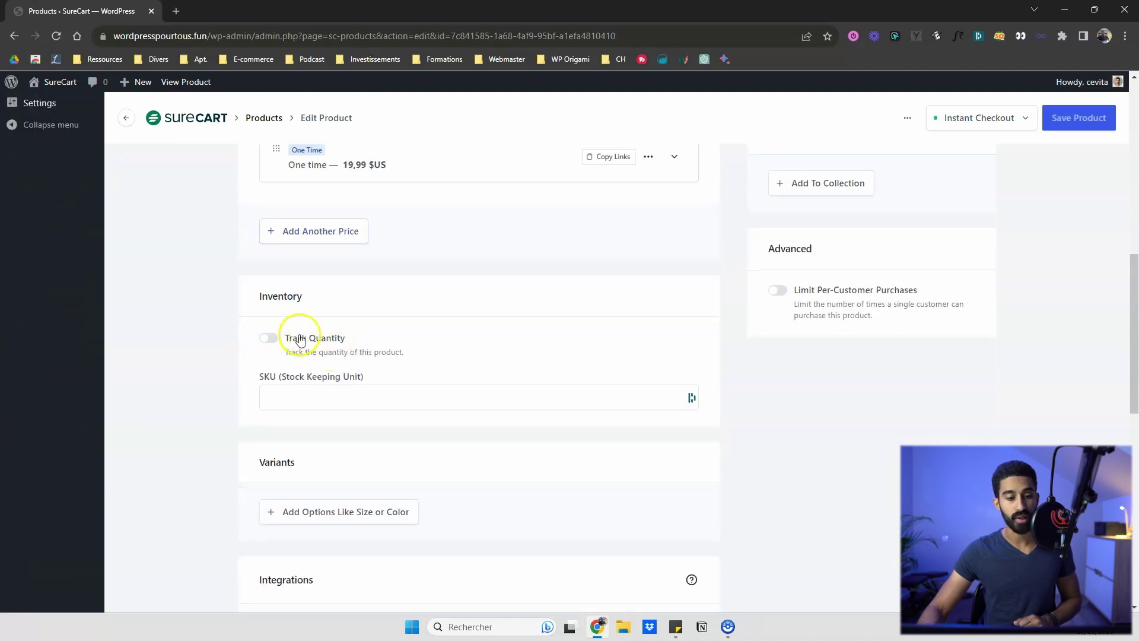
pyautogui.click(269, 339)
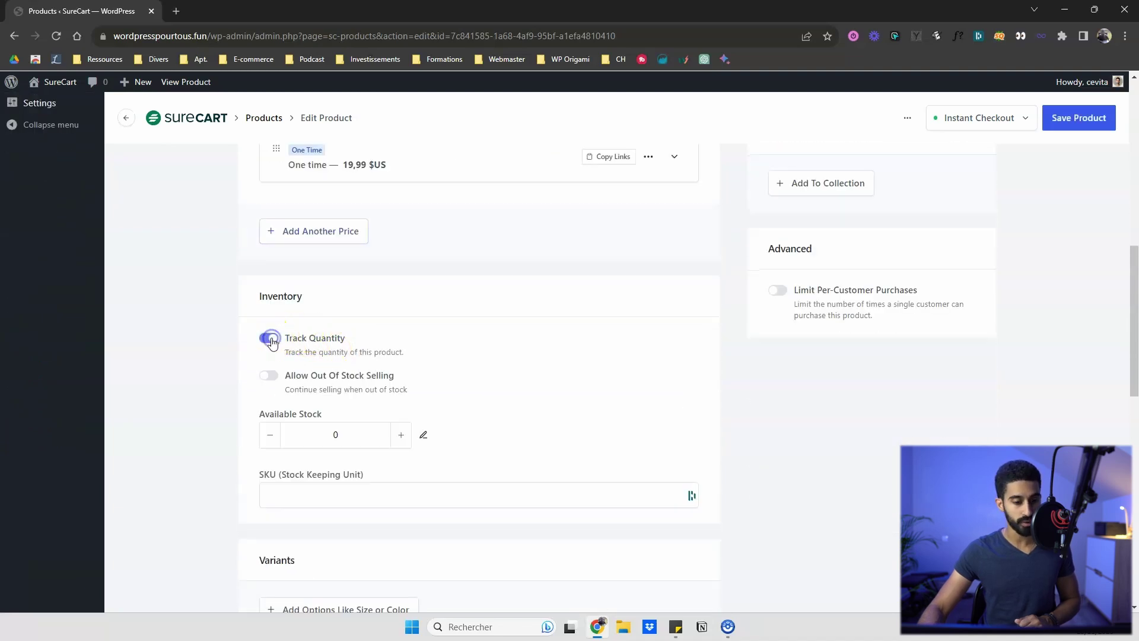
pyautogui.doubleClick(333, 430)
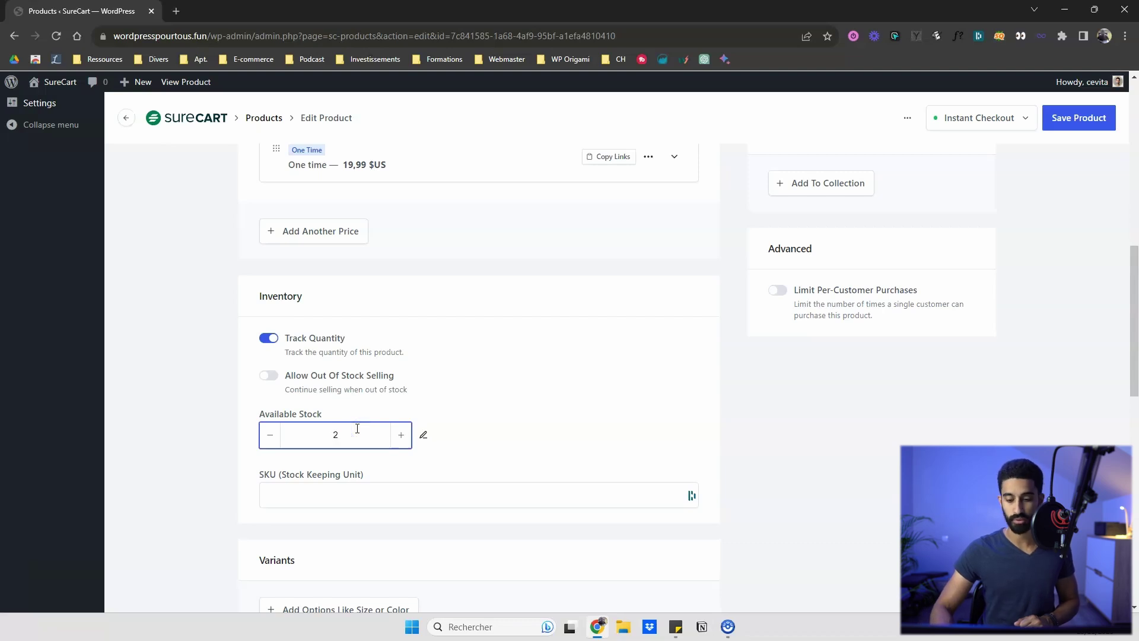
pyautogui.scroll(9, 152, 394)
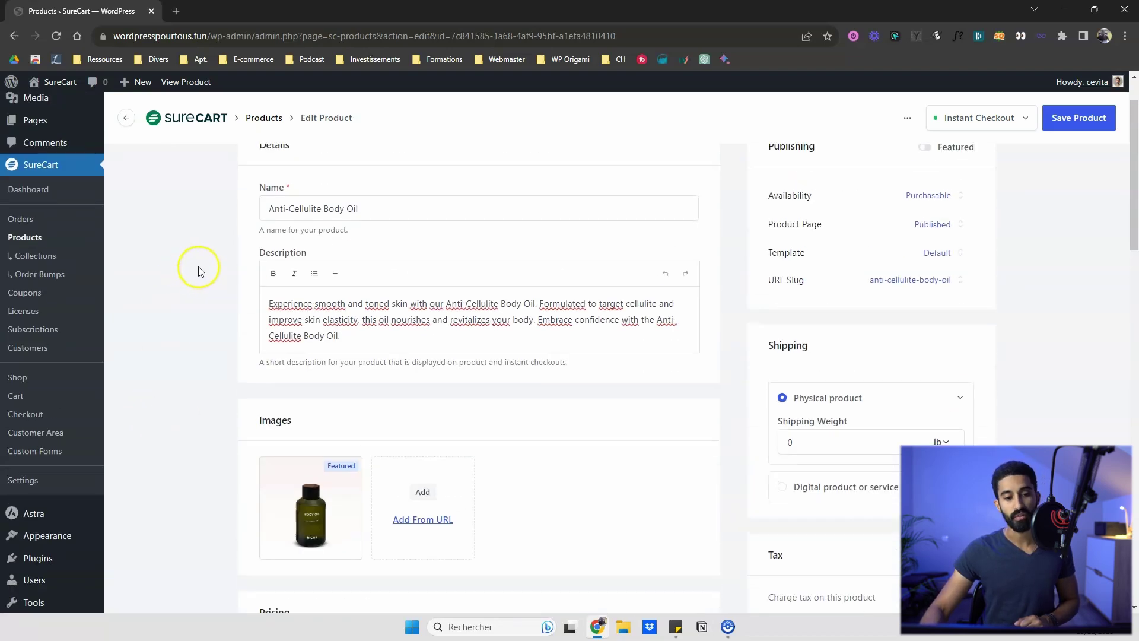
pyautogui.scroll(-11, 198, 262)
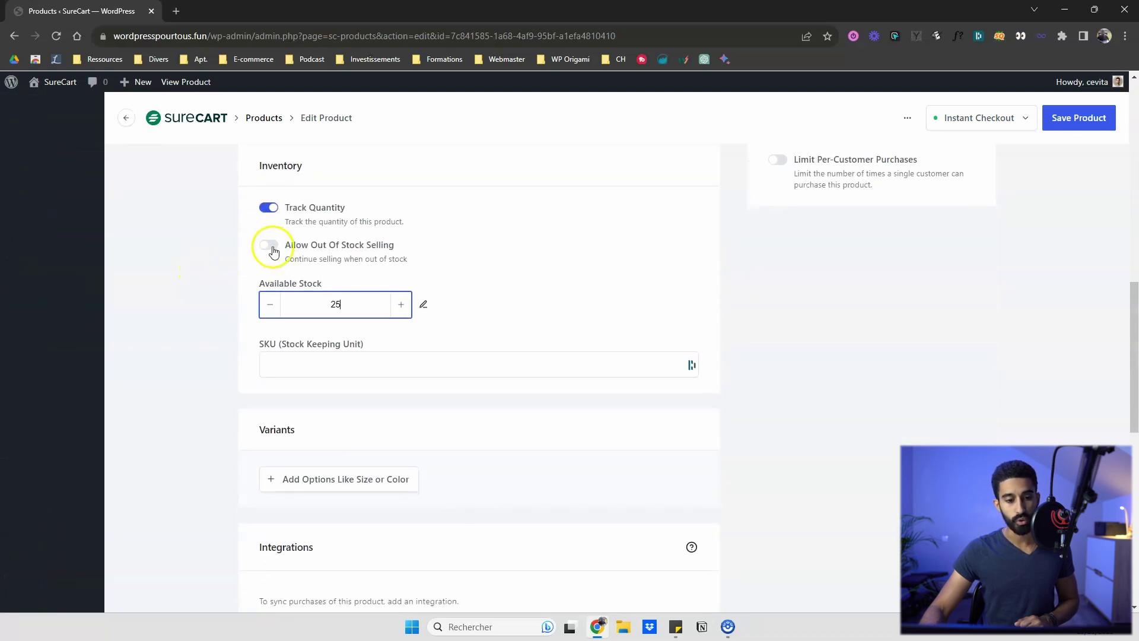
pyautogui.click(270, 245)
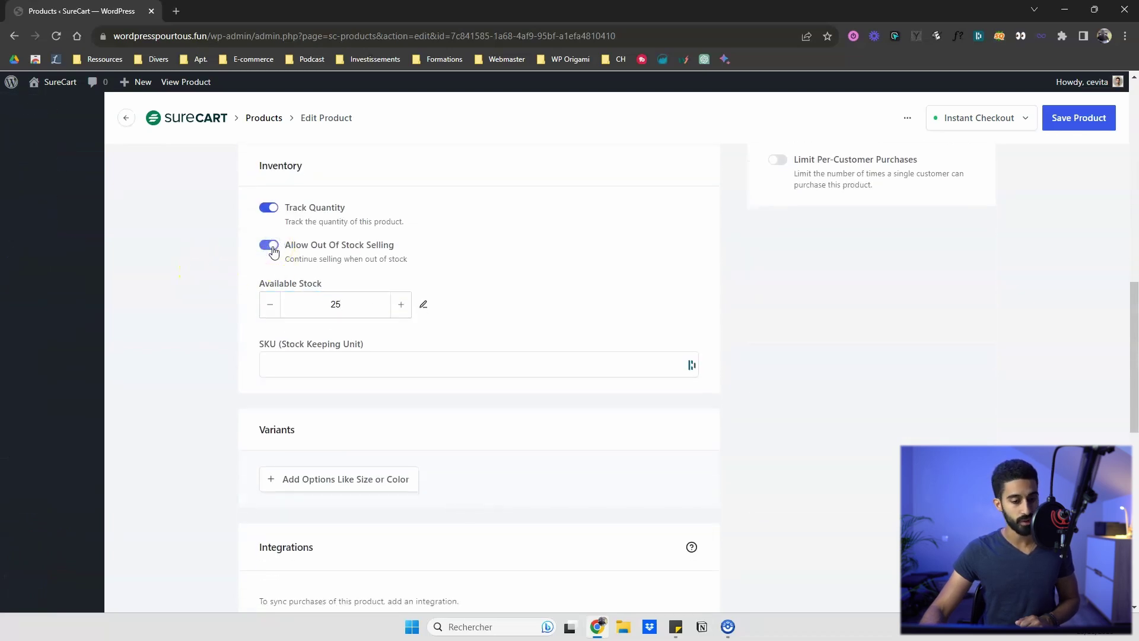
pyautogui.click(292, 360)
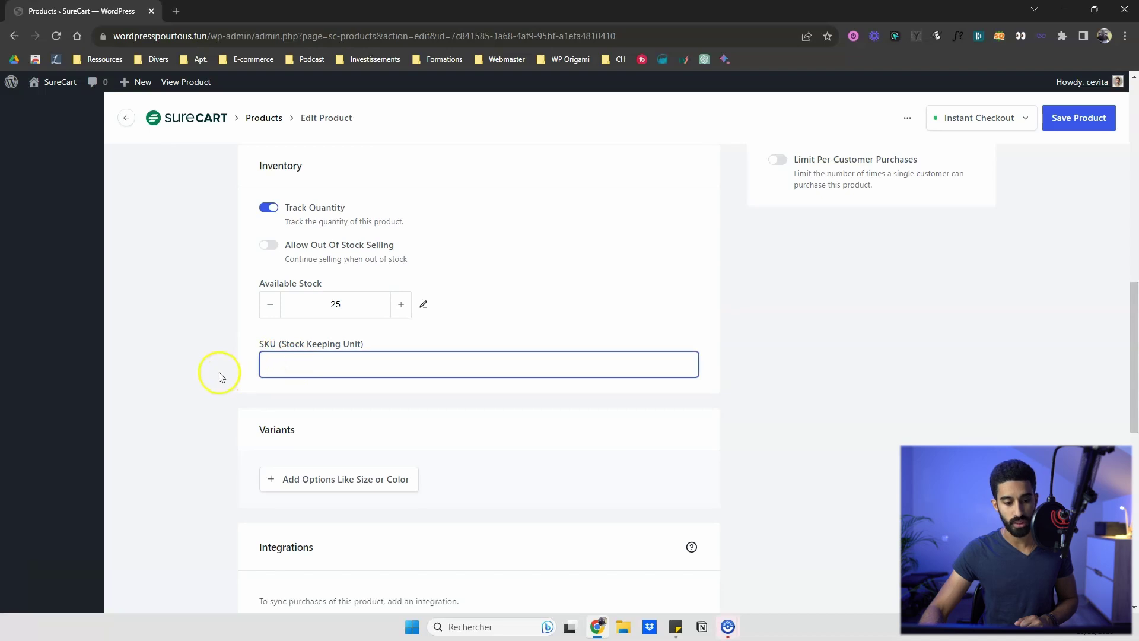
pyautogui.scroll(-2, 219, 372)
pyautogui.click(179, 328)
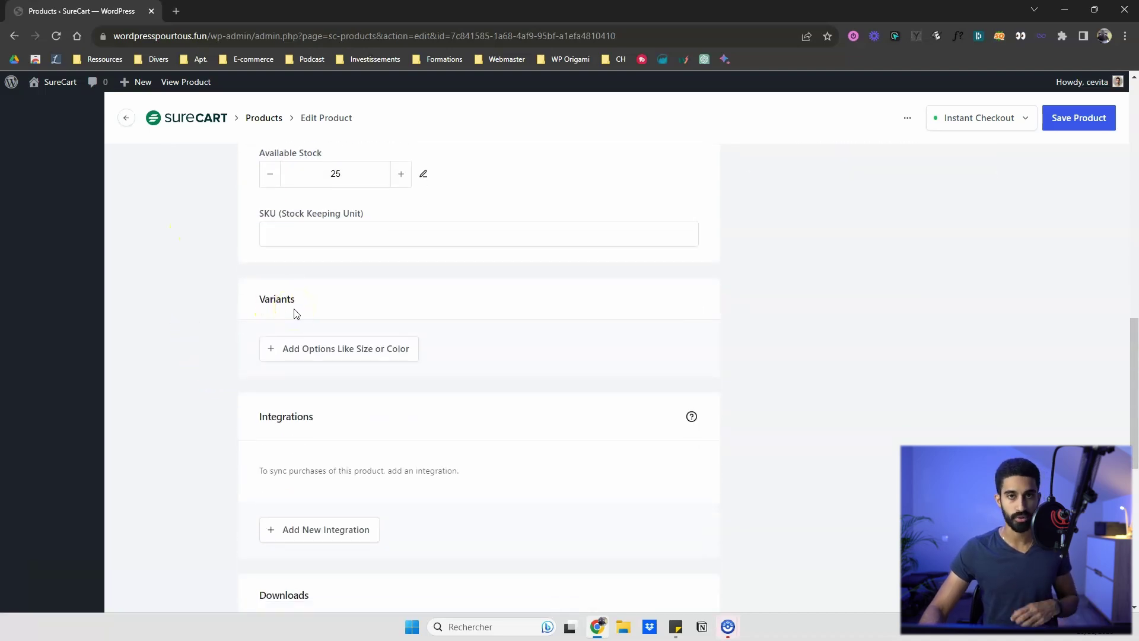
# Step: Add a Color option with Black, White and Red values to generate three variants
pyautogui.click(300, 350)
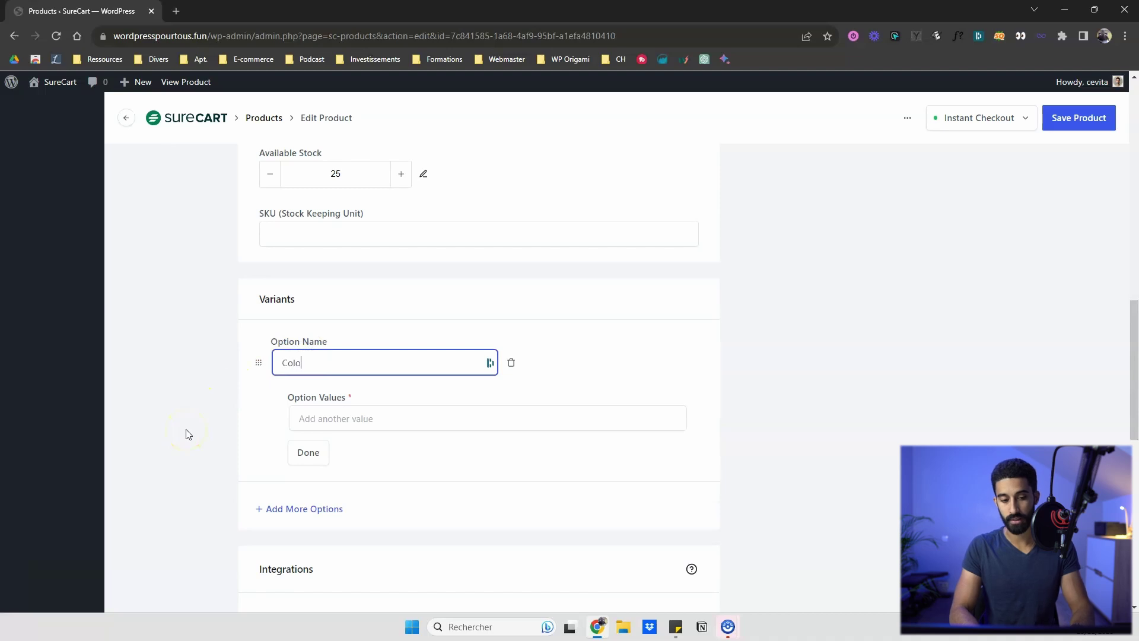
pyautogui.write('Color')
pyautogui.click(350, 412)
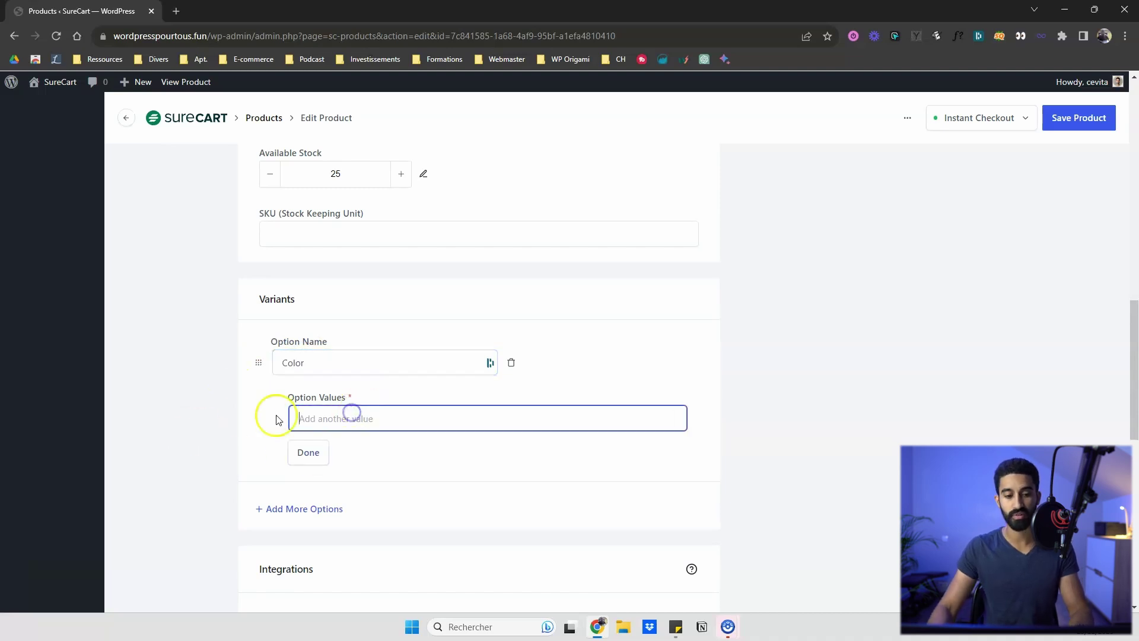
pyautogui.write('Black')
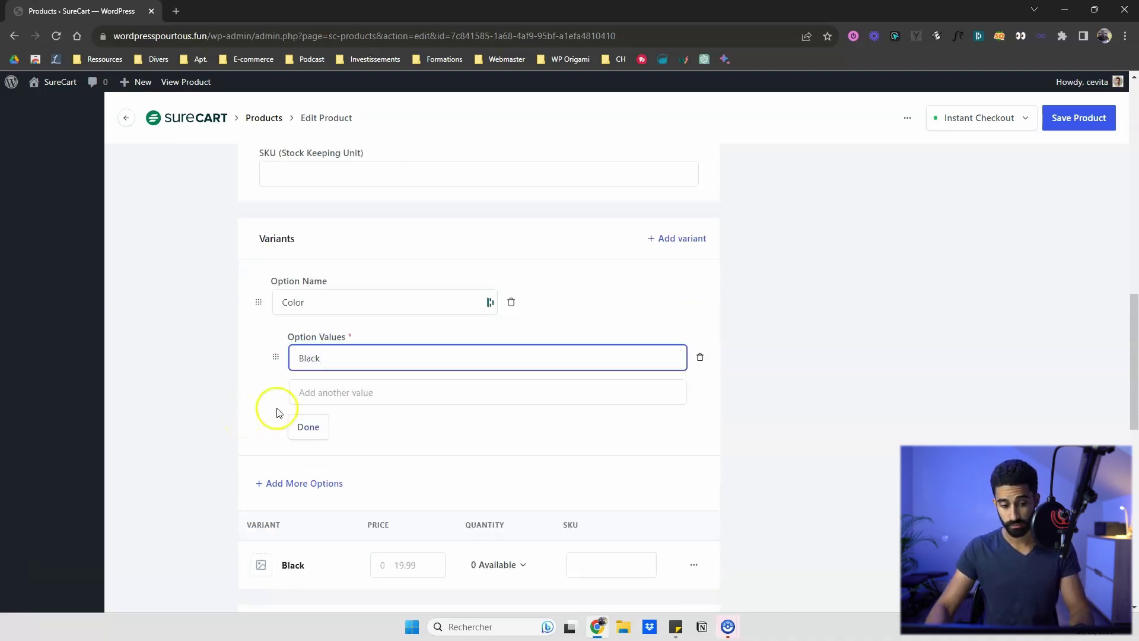
pyautogui.click(339, 392)
pyautogui.write('White')
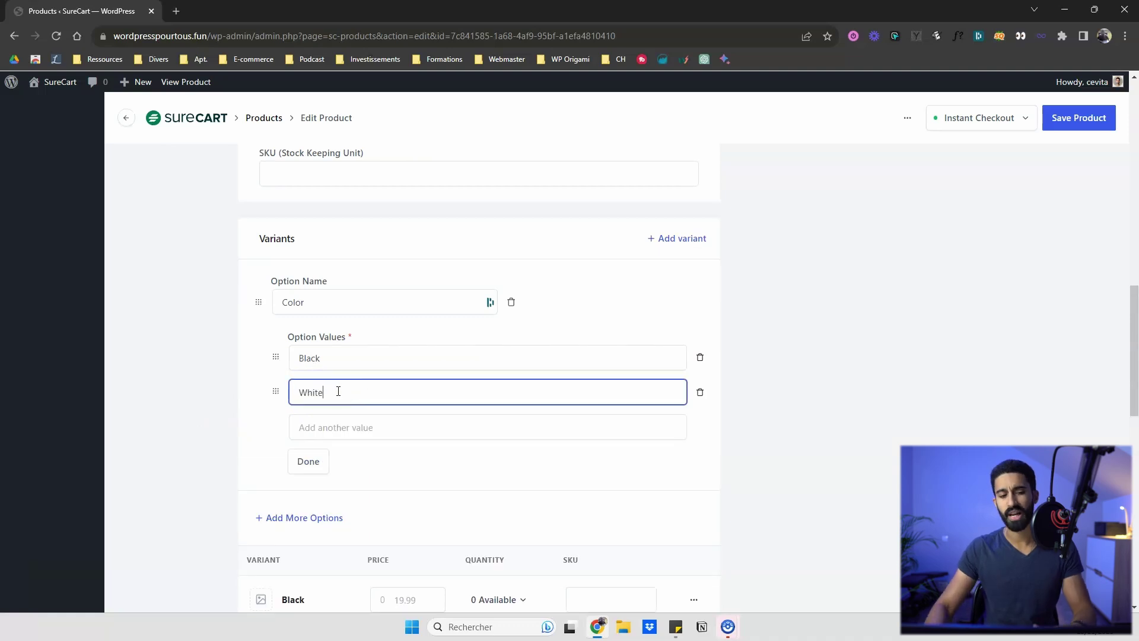
pyautogui.click(327, 427)
pyautogui.write('Red')
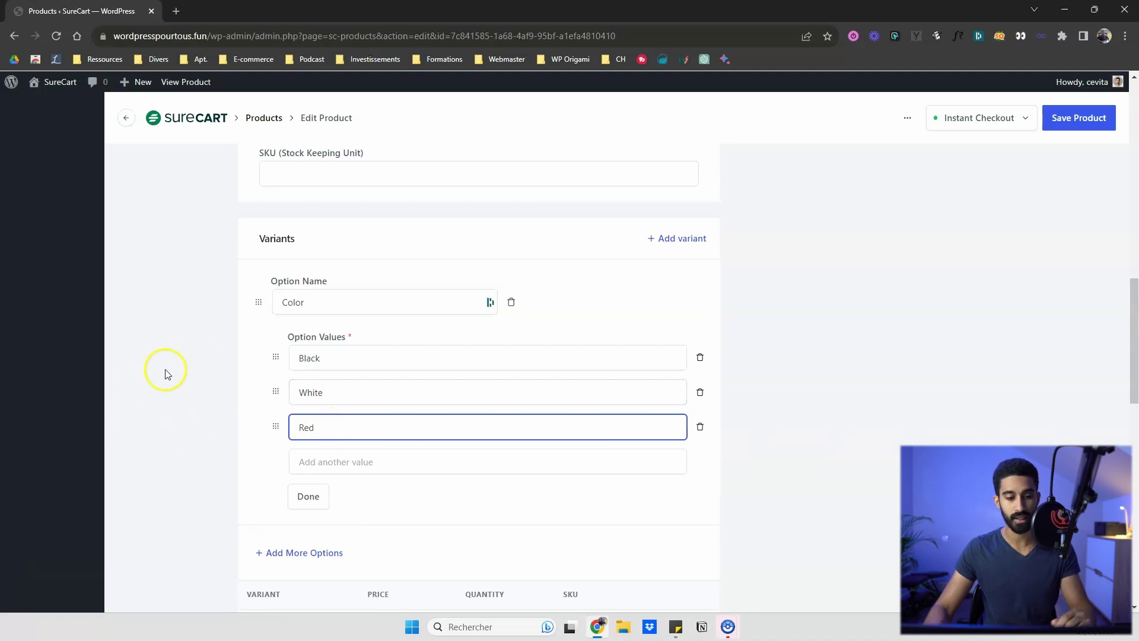
pyautogui.click(197, 355)
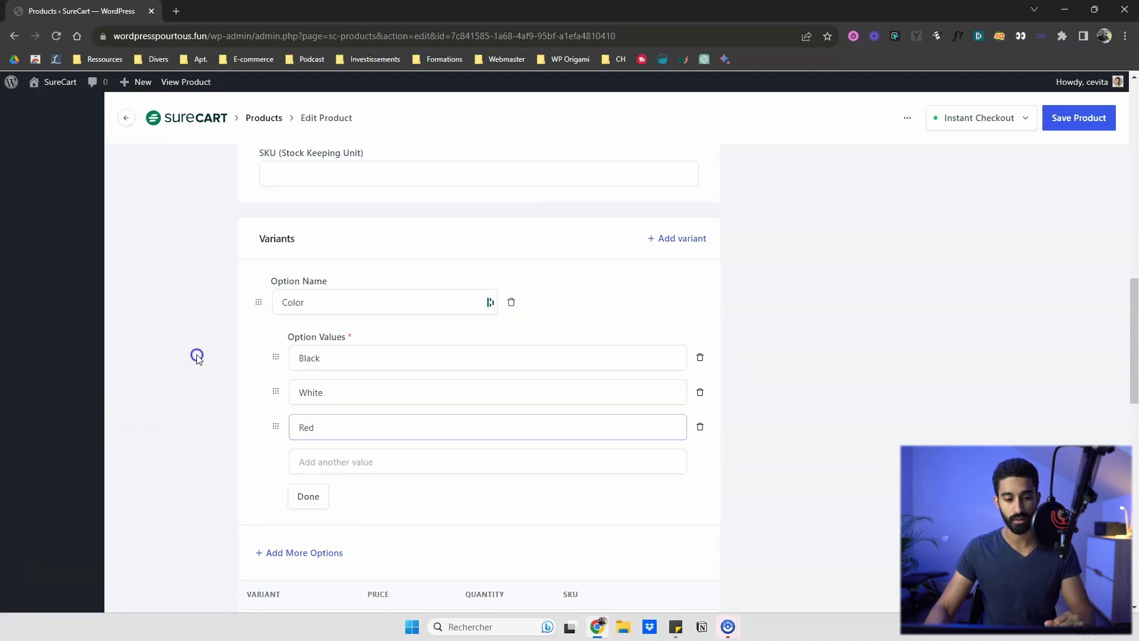
pyautogui.click(309, 498)
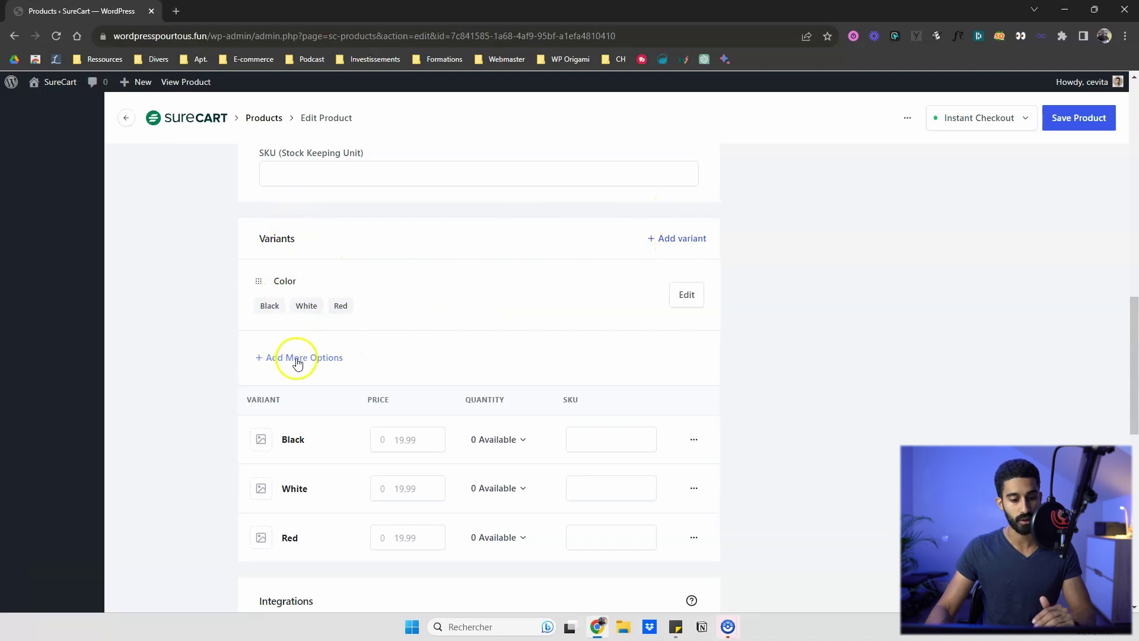
pyautogui.click(683, 243)
# Step: Review the remaining product settings and check the Add Downloads options
pyautogui.scroll(-2, 506, 259)
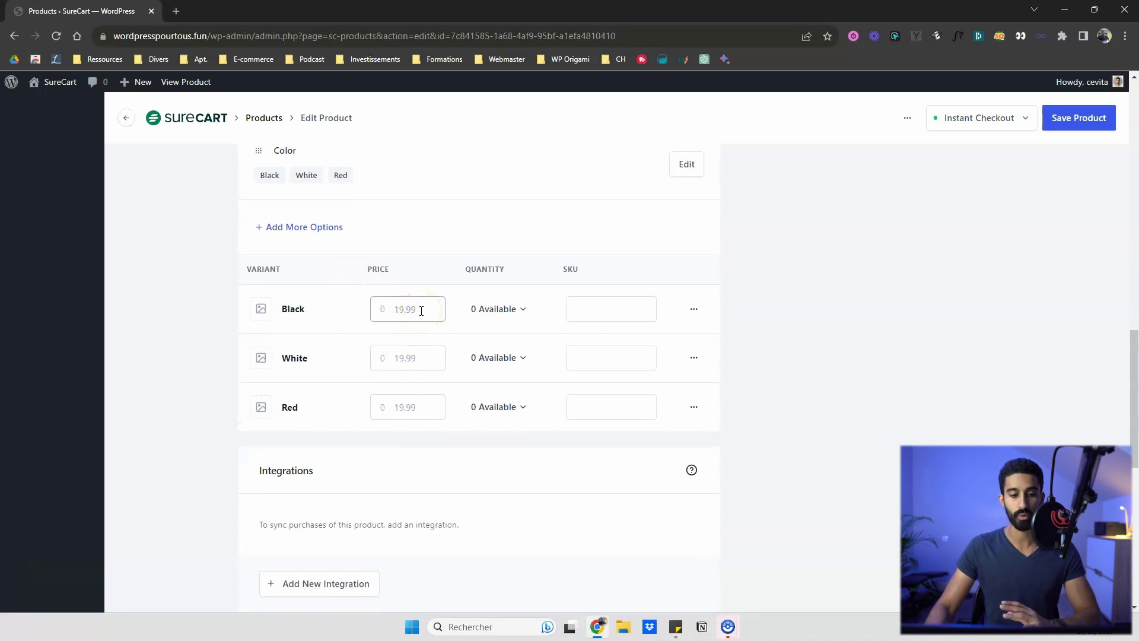
pyautogui.scroll(8, 409, 285)
pyautogui.scroll(-7, 365, 231)
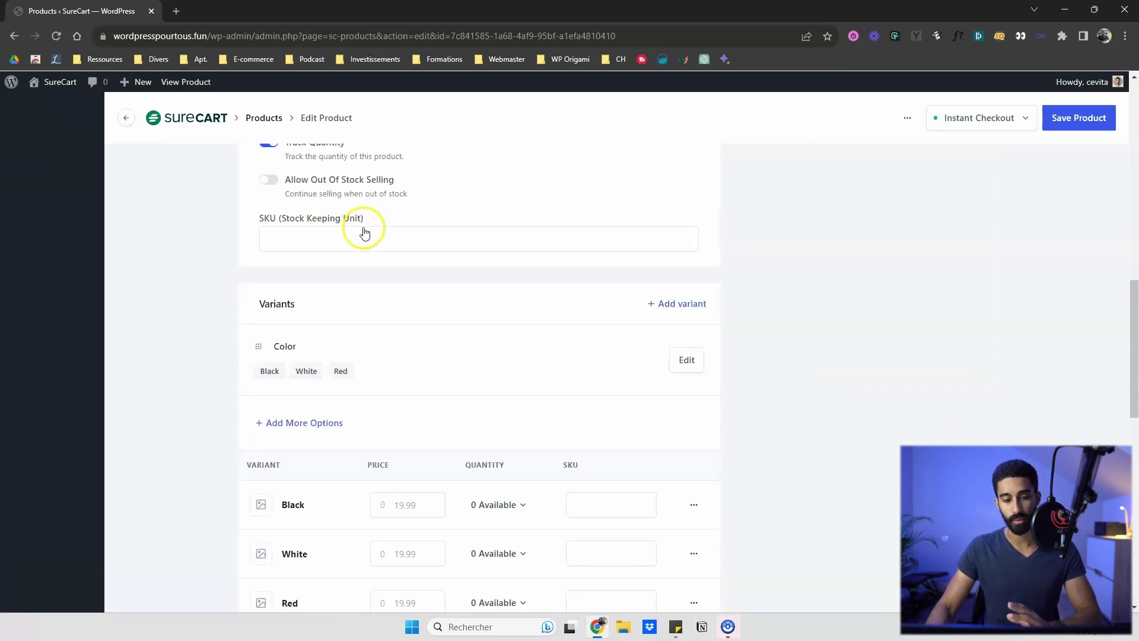
pyautogui.scroll(-3, 303, 261)
pyautogui.scroll(1, 255, 243)
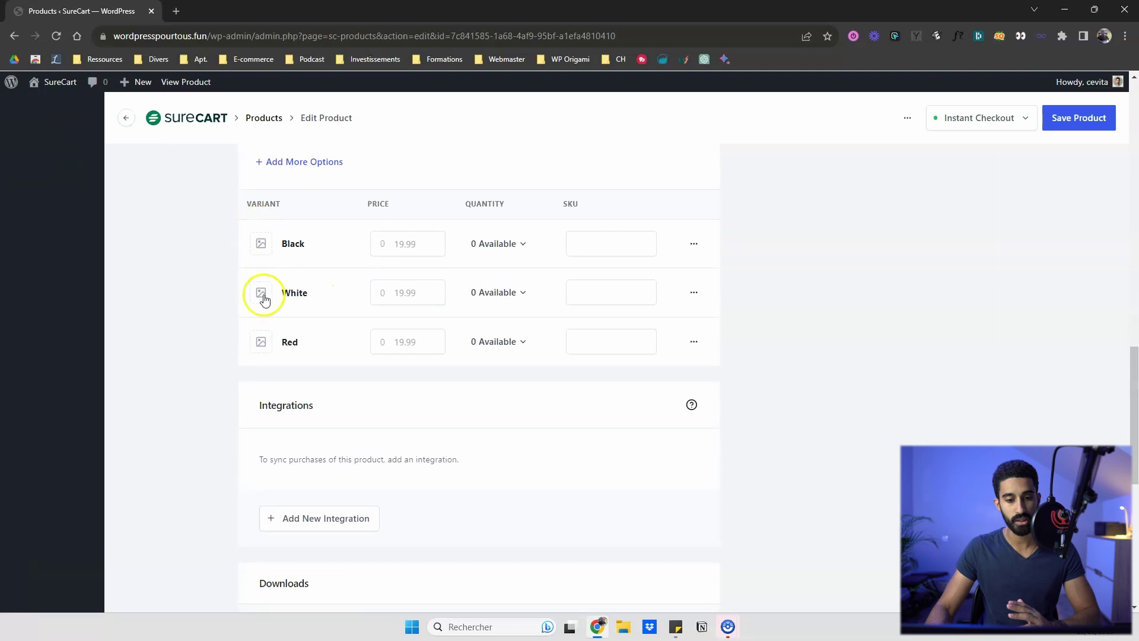
pyautogui.scroll(-2, 416, 303)
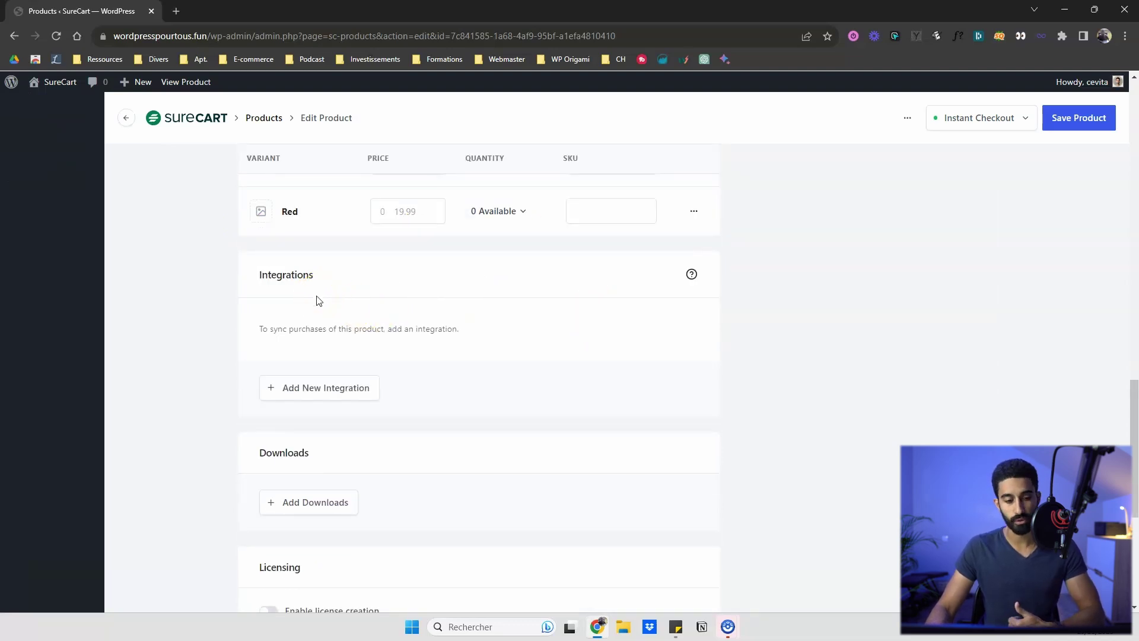
pyautogui.scroll(-3, 347, 347)
pyautogui.click(325, 316)
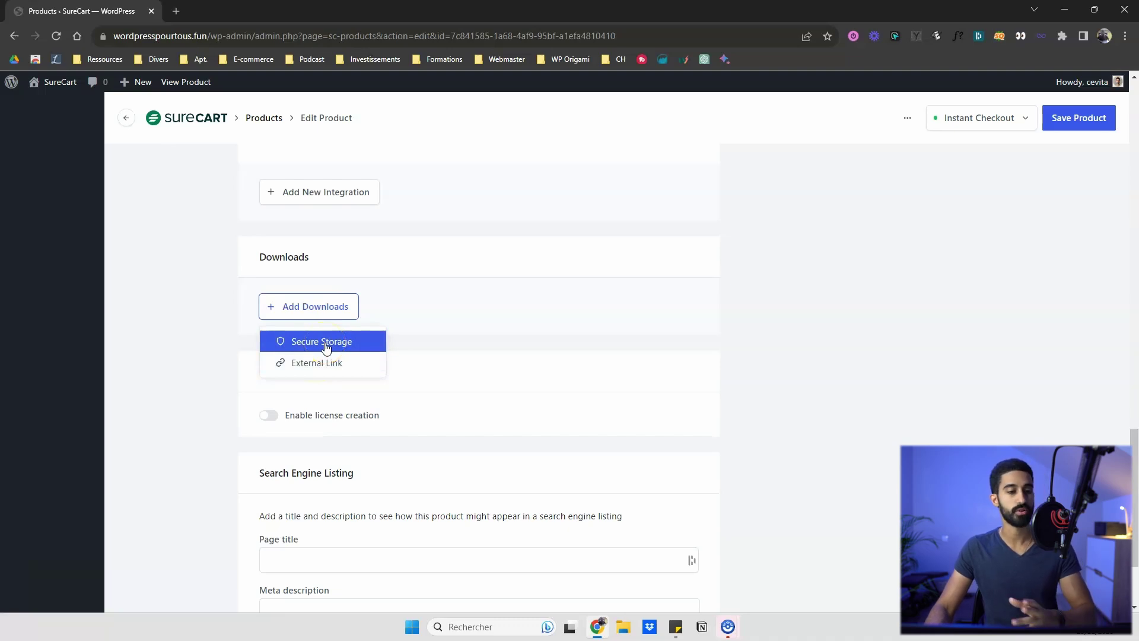
pyautogui.scroll(-2, 308, 308)
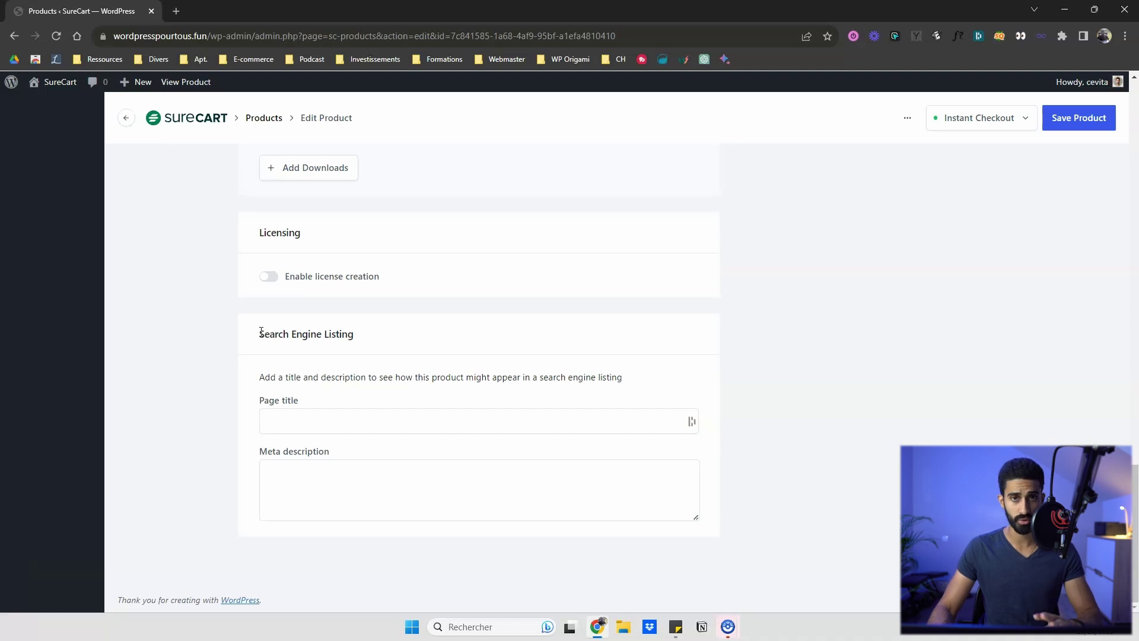
pyautogui.scroll(15, 722, 389)
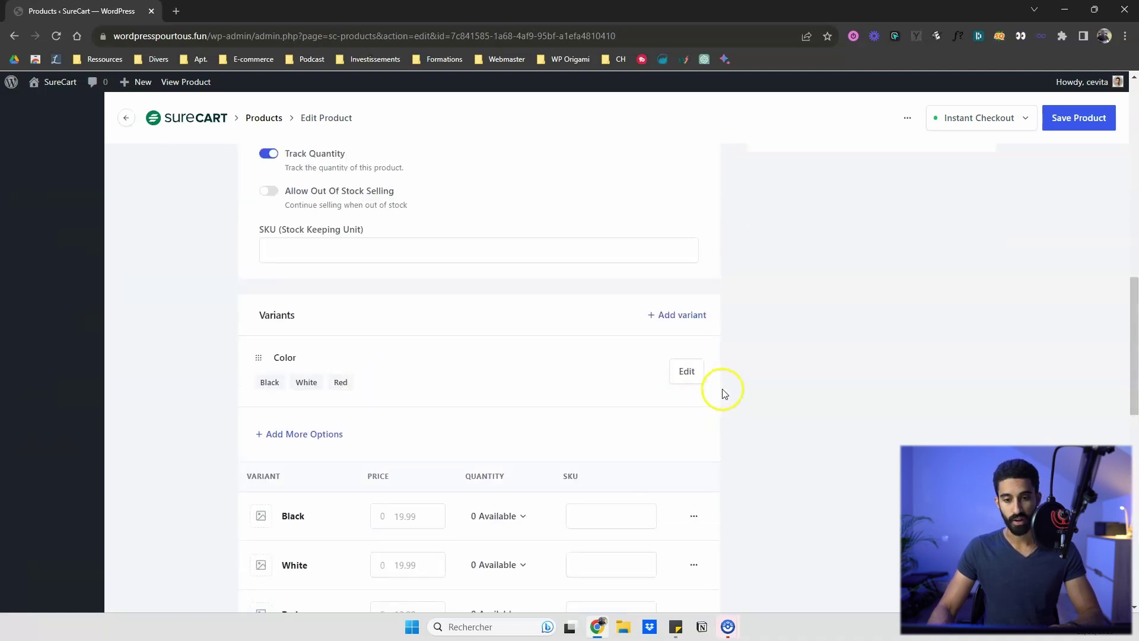
pyautogui.scroll(-2, 724, 393)
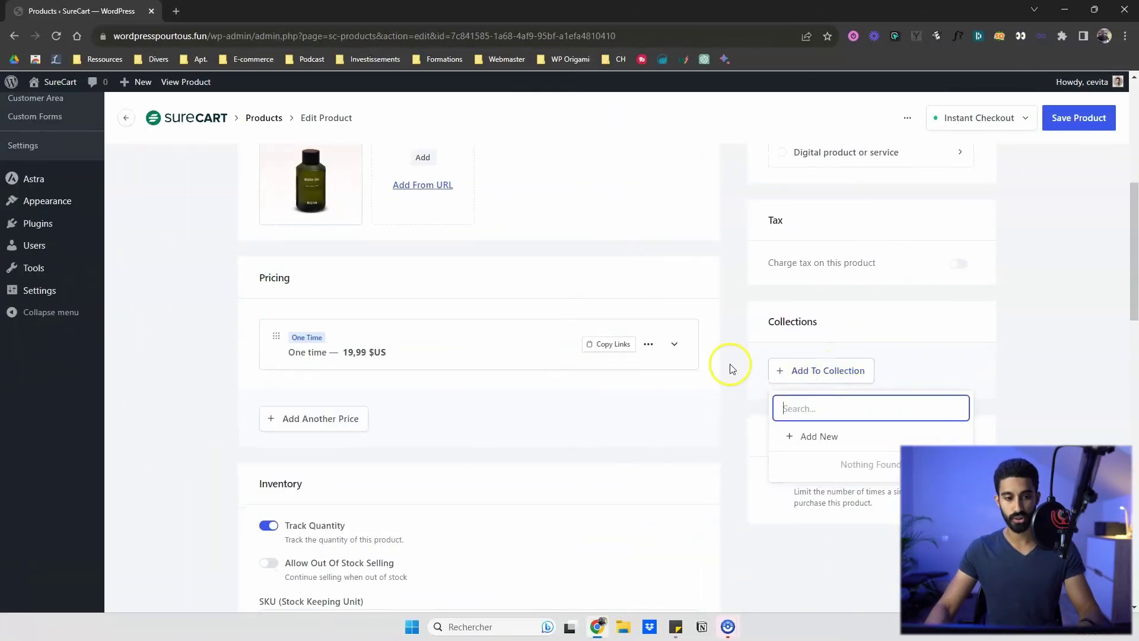
# Step: Create a 'T-shirt' collection from the collection search and assign Anti-Cellulite Body Oil to it
pyautogui.scroll(3, 628, 331)
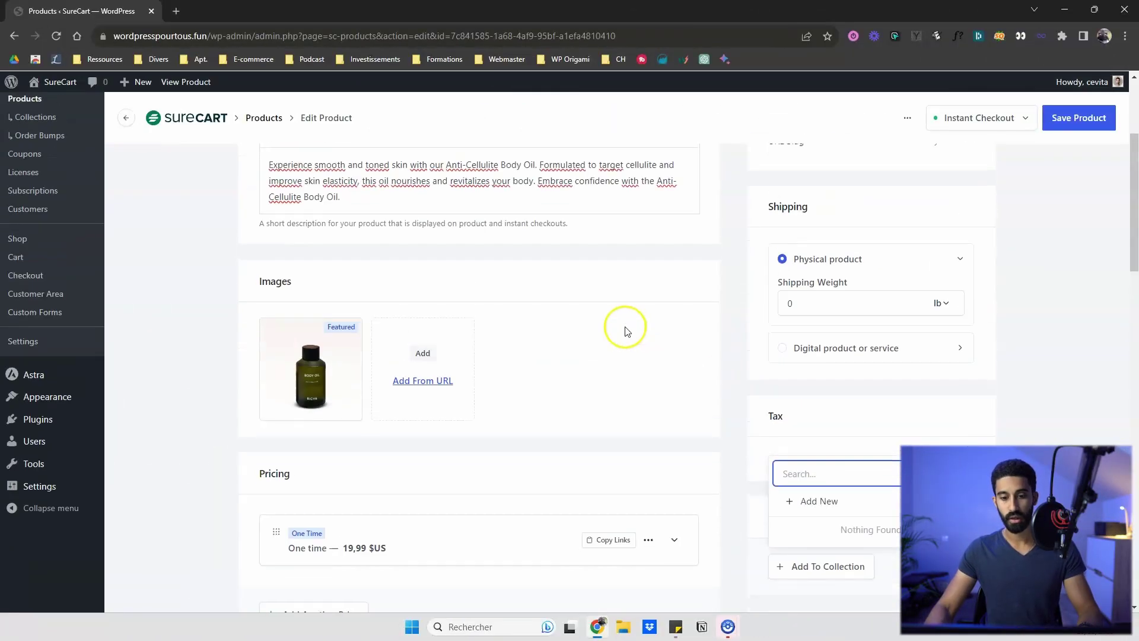
pyautogui.scroll(-3, 627, 331)
pyautogui.write('T-sh')
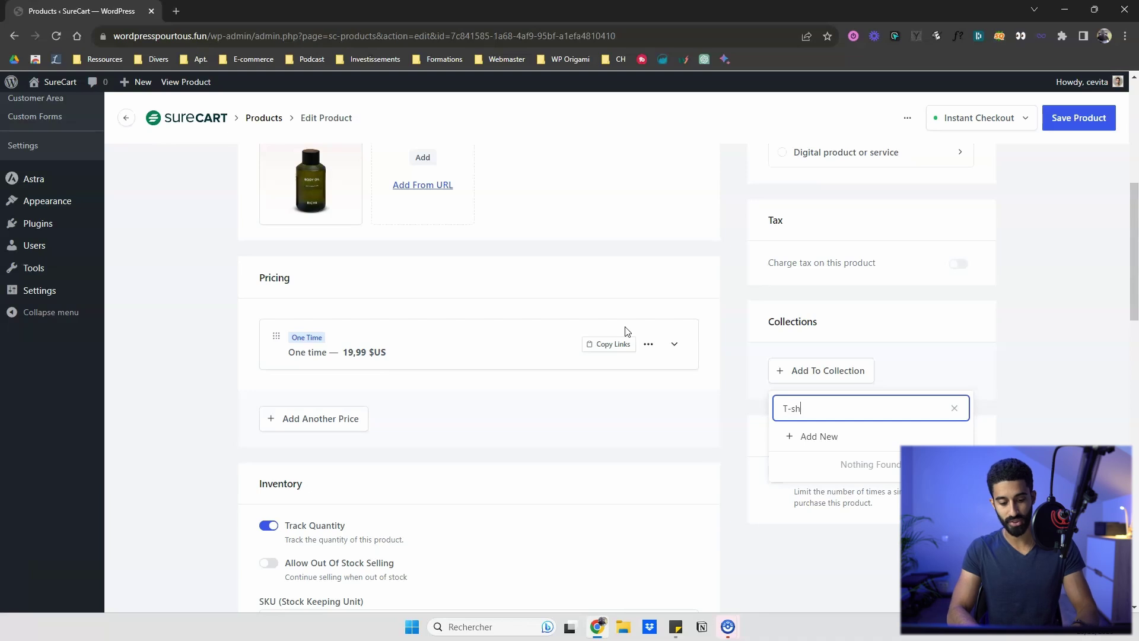
pyautogui.write('irt')
pyautogui.click(813, 413)
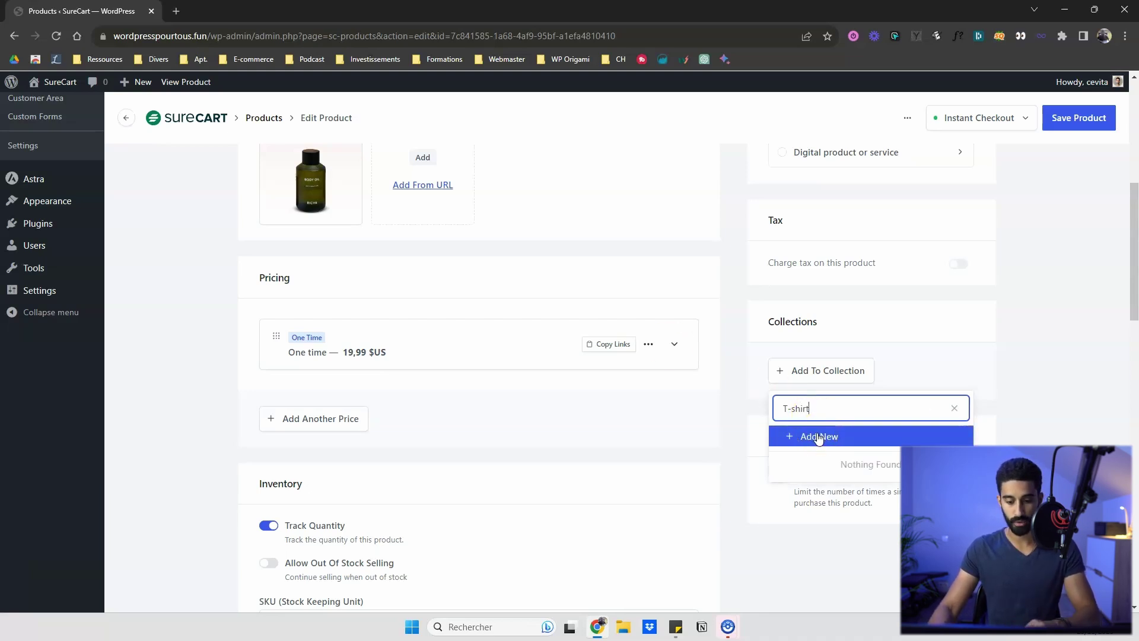
pyautogui.click(792, 408)
pyautogui.click(810, 437)
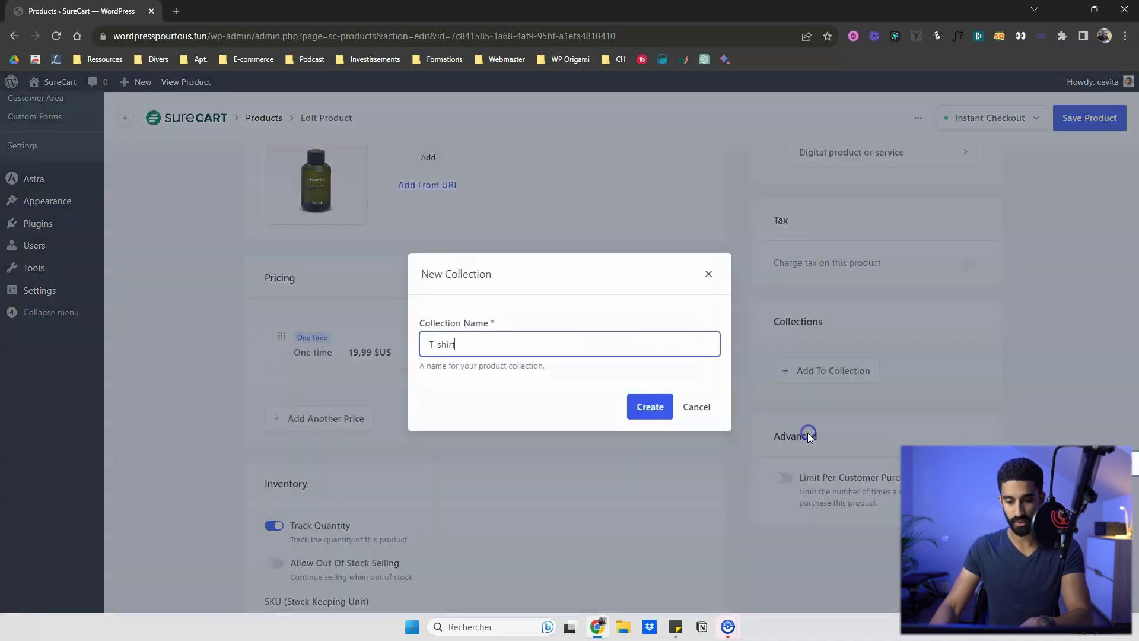
pyautogui.click(648, 406)
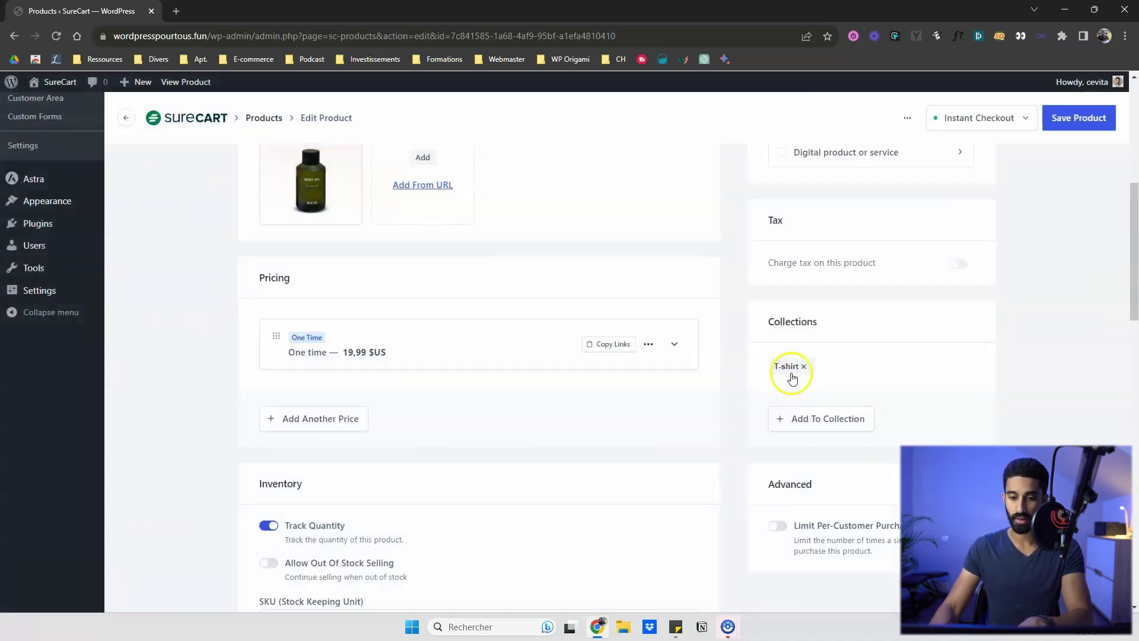
pyautogui.scroll(7, 733, 317)
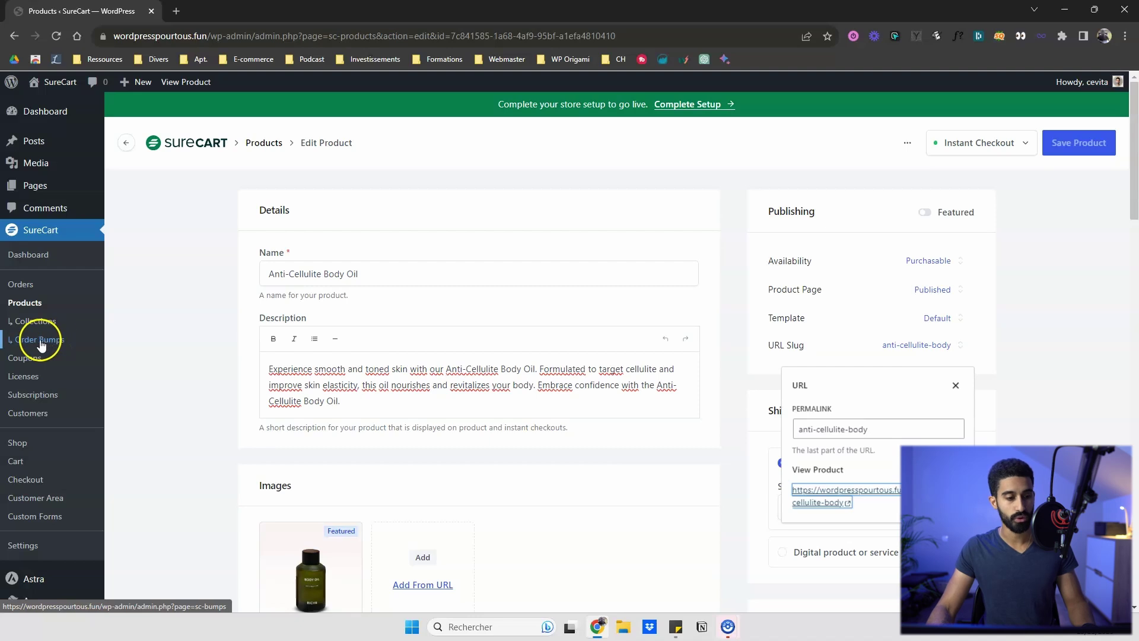
# Step: Go to SureCart Order Bumps and begin a new order bump
pyautogui.click(40, 341)
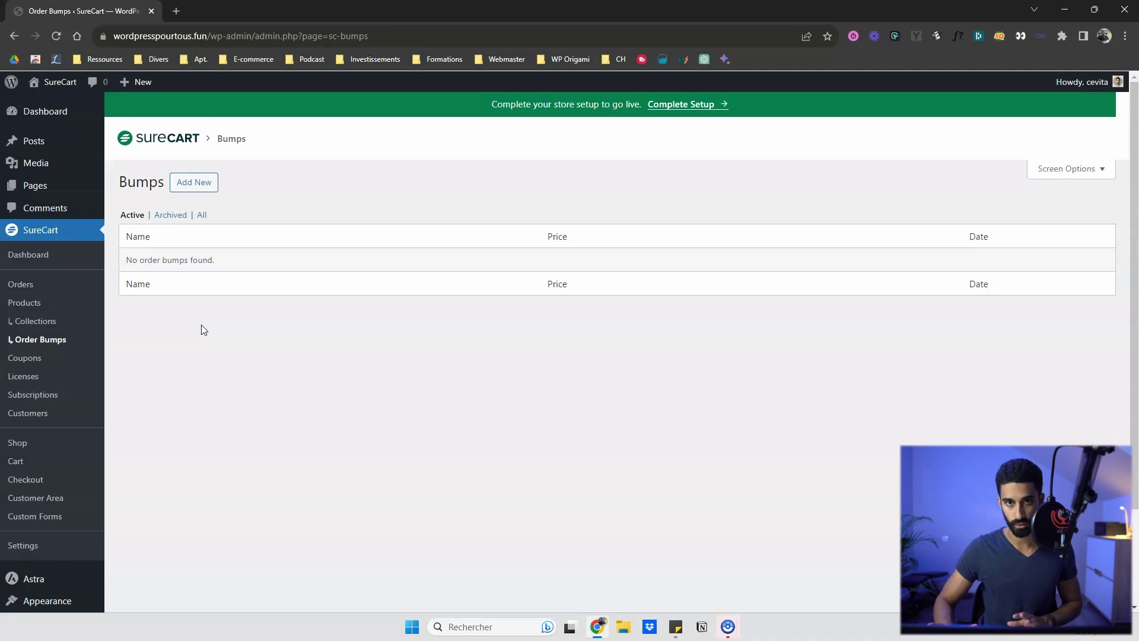
pyautogui.click(199, 183)
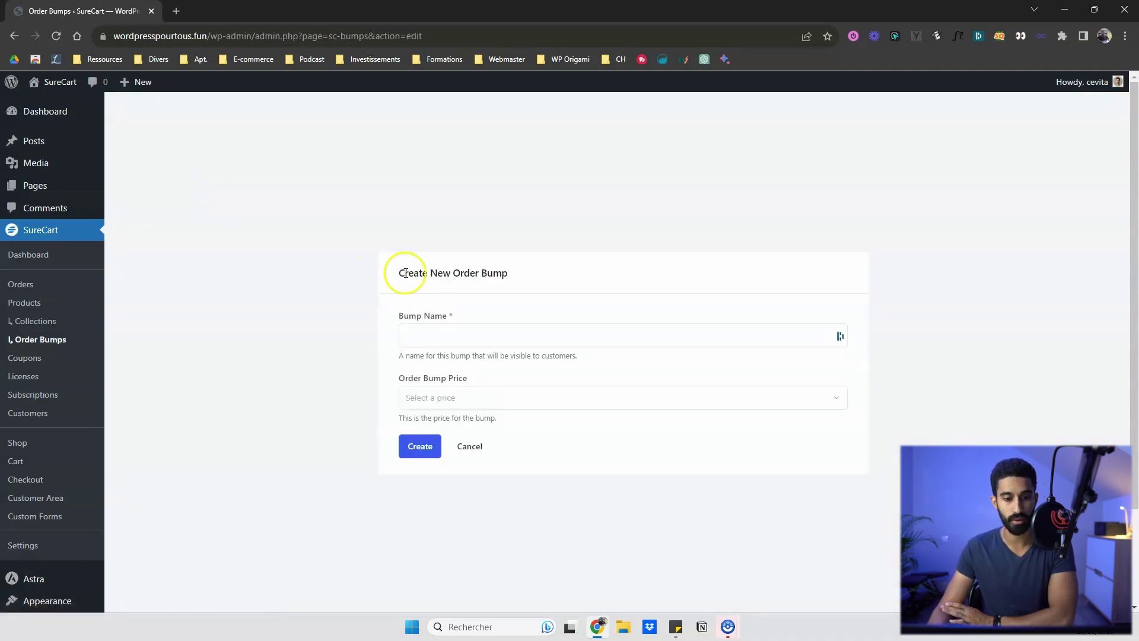
# Step: Create 'Awesome order bump' using the Detox Mask Rapid Response 9,99 $US price
pyautogui.click(435, 327)
pyautogui.write('Awesome order bump')
pyautogui.click(407, 398)
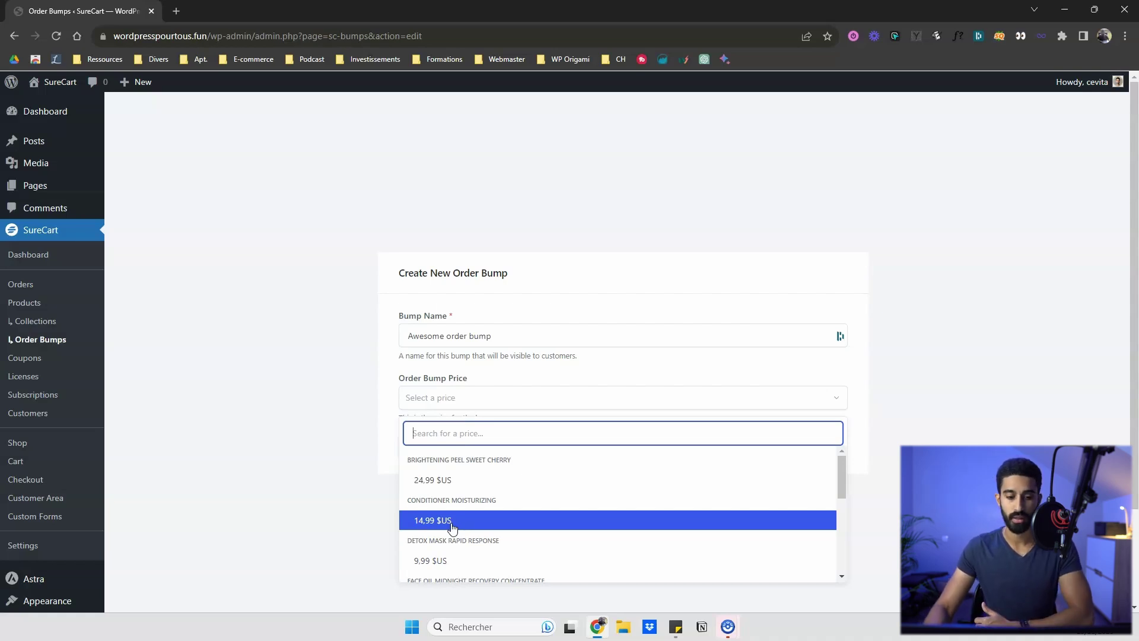
pyautogui.click(427, 375)
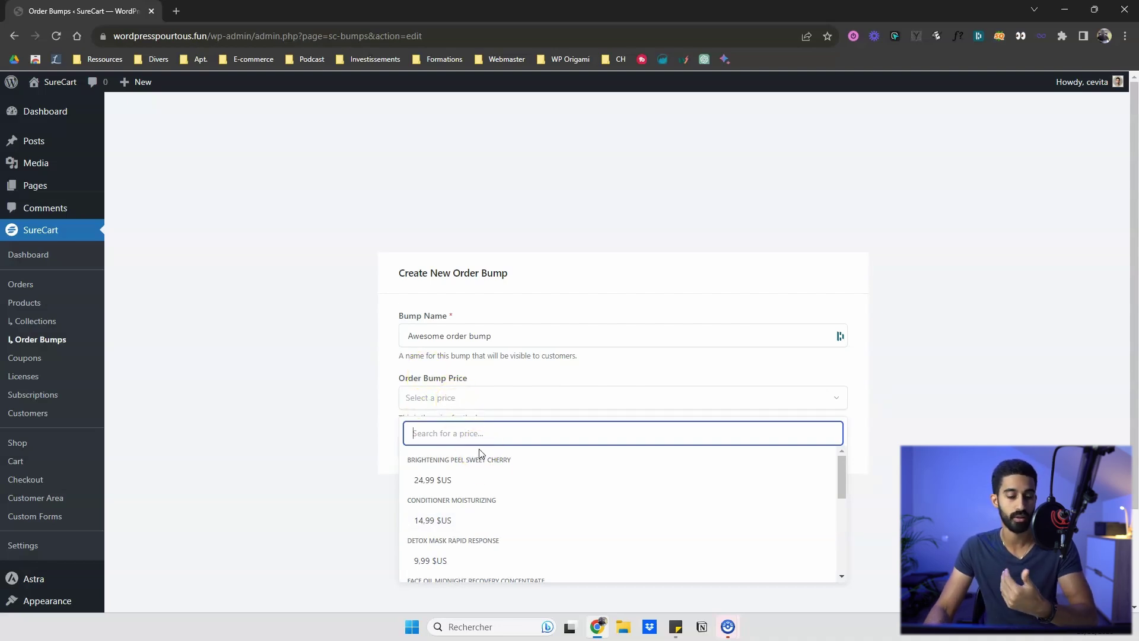
pyautogui.click(501, 484)
pyautogui.scroll(-2, 501, 487)
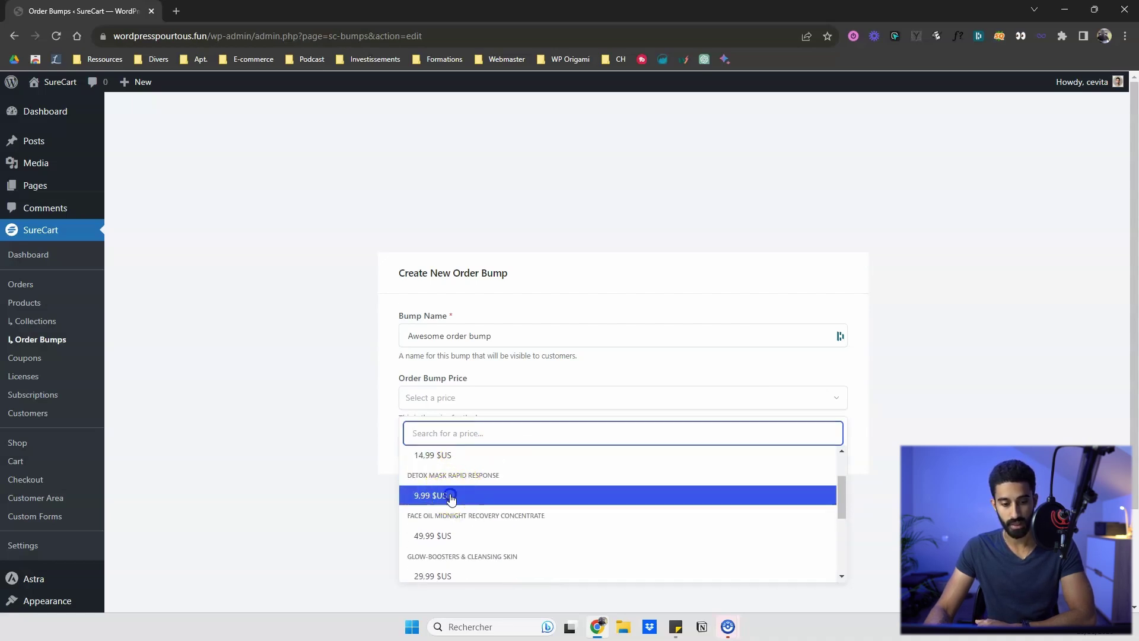
pyautogui.click(445, 494)
pyautogui.click(420, 445)
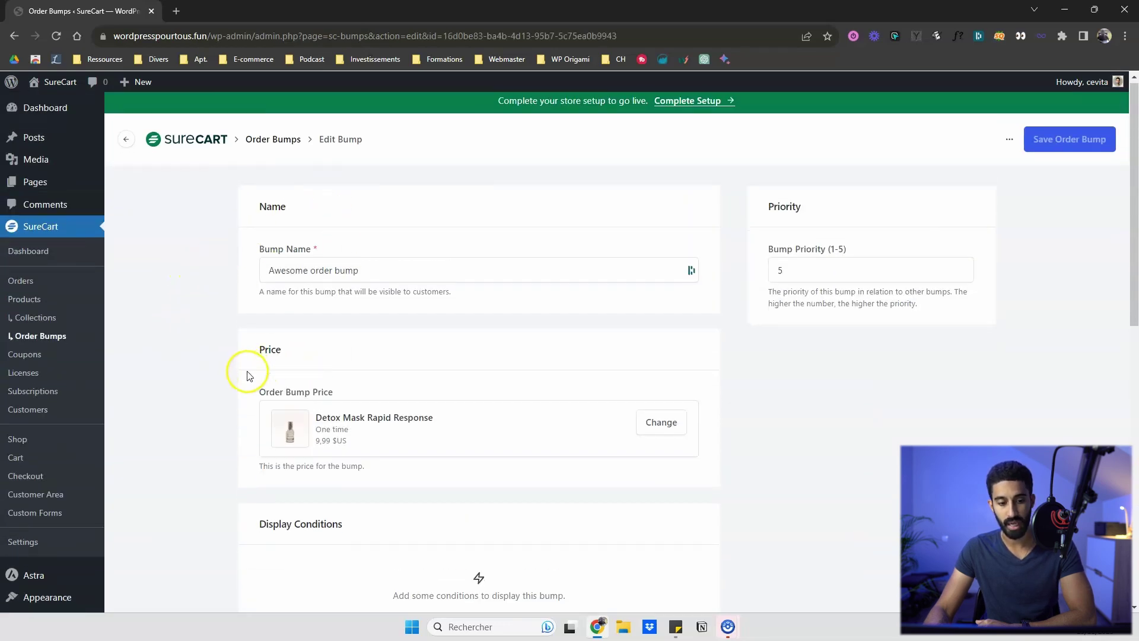
# Step: Add a Product display condition requiring Brightening Peel Sweet Cherry in the cart
pyautogui.scroll(-1, 340, 280)
pyautogui.scroll(-3, 290, 396)
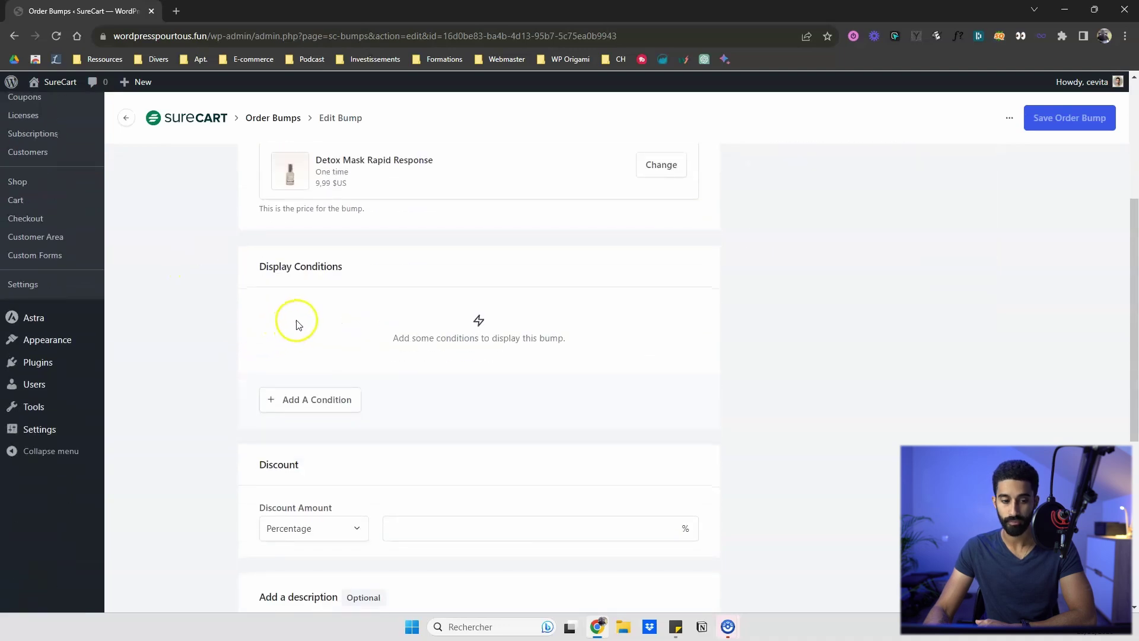
pyautogui.scroll(-3, 298, 325)
pyautogui.scroll(3, 431, 325)
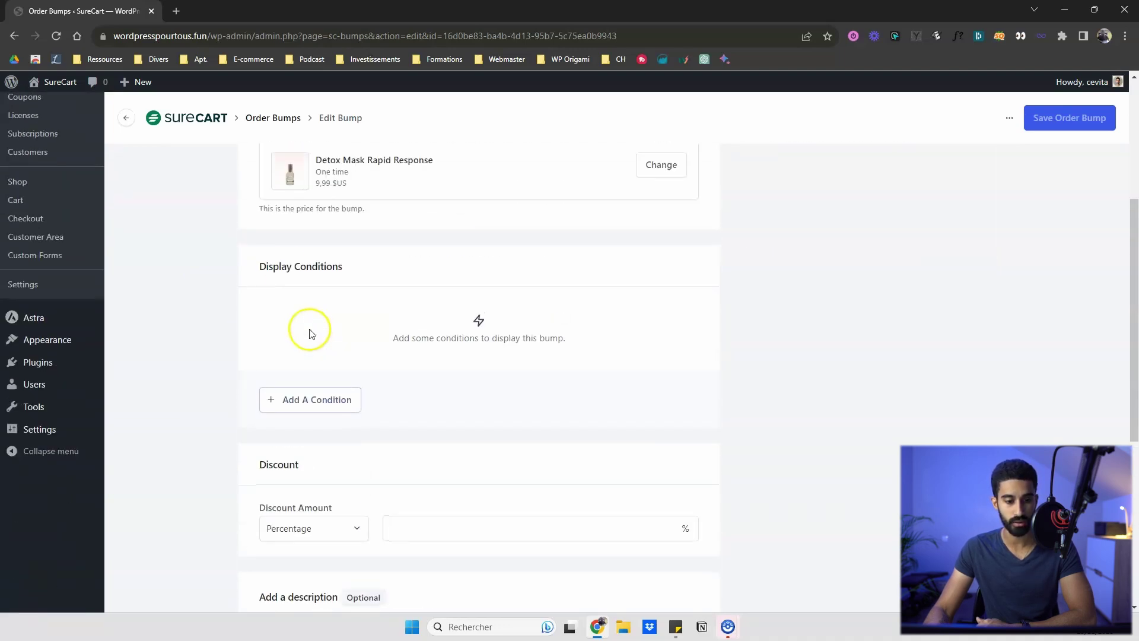
pyautogui.click(325, 399)
pyautogui.click(471, 323)
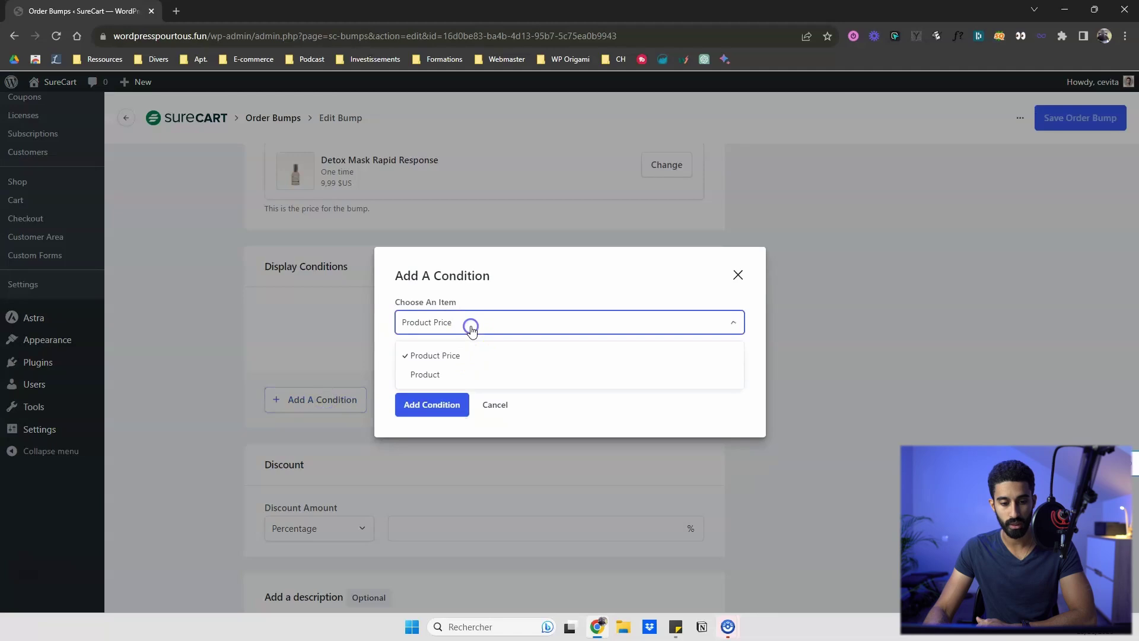
pyautogui.click(441, 378)
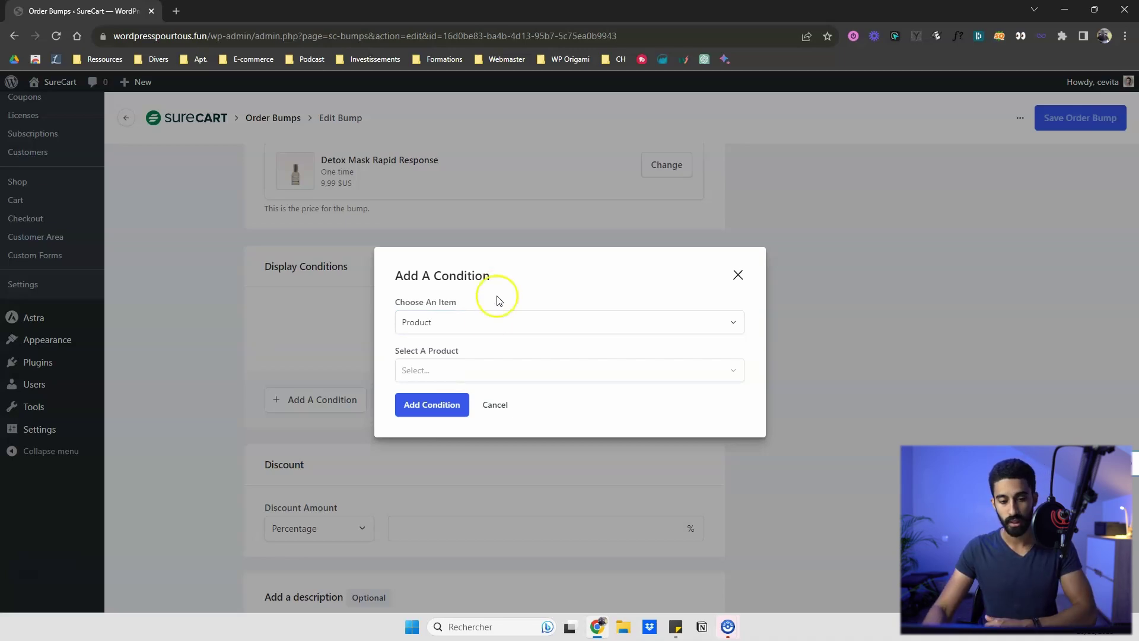
pyautogui.click(450, 369)
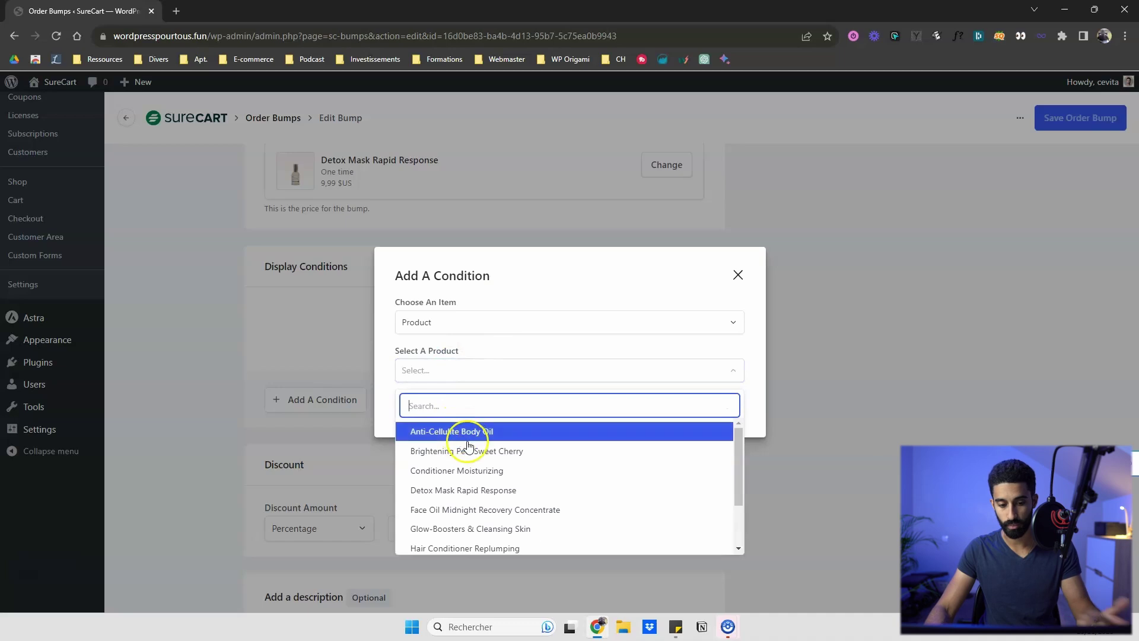
pyautogui.click(462, 453)
pyautogui.click(420, 403)
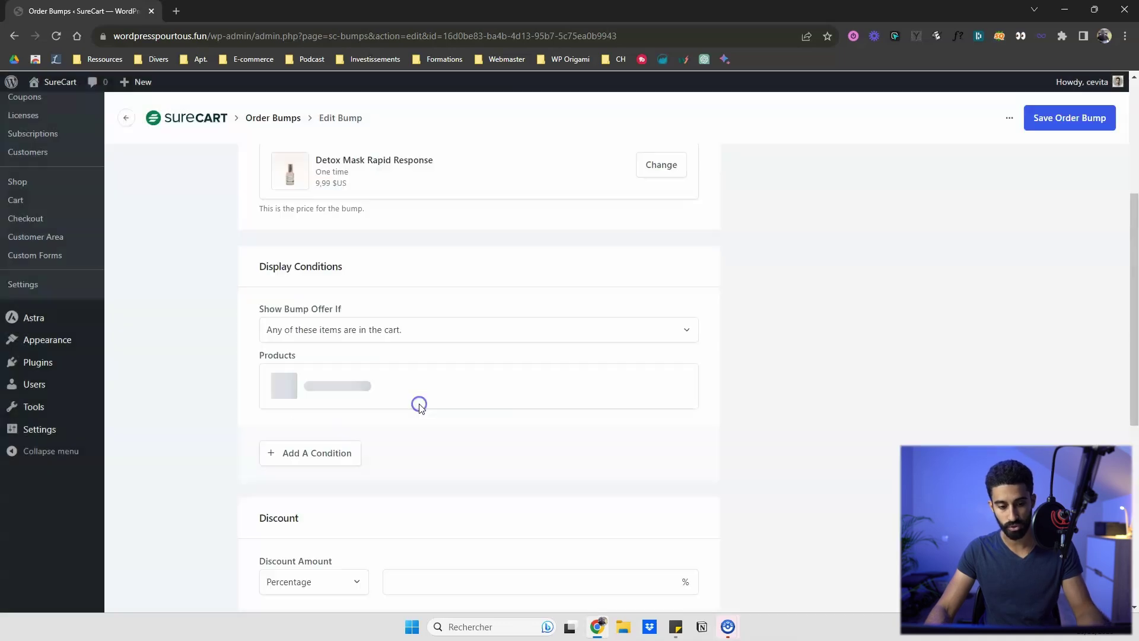
pyautogui.scroll(-3, 265, 368)
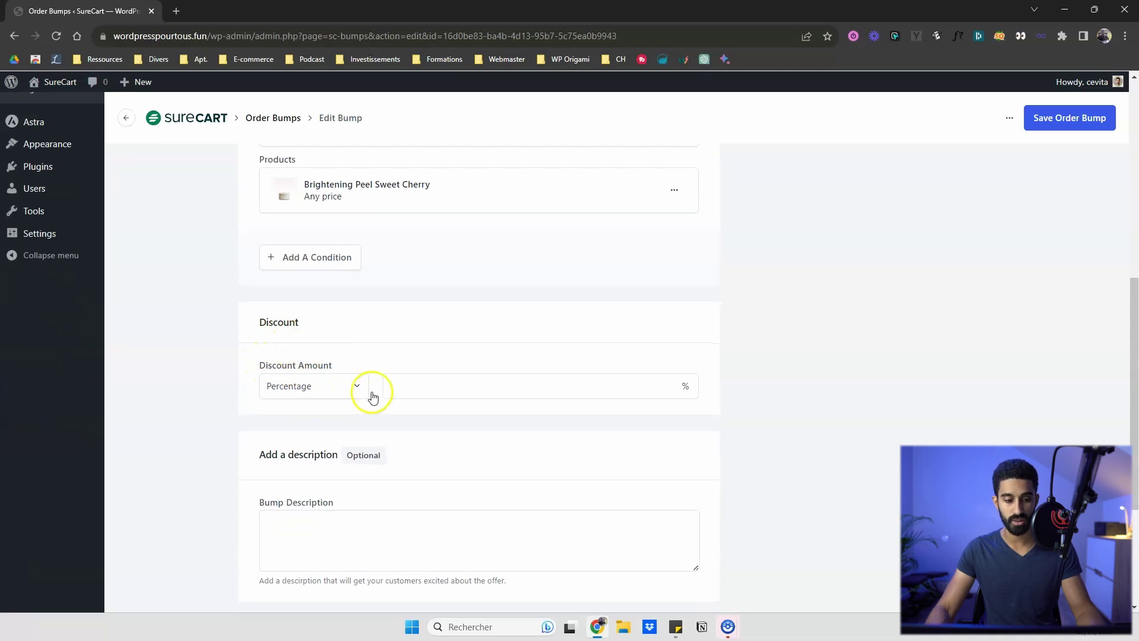
# Step: Set the order bump discount amount to 50
pyautogui.click(442, 396)
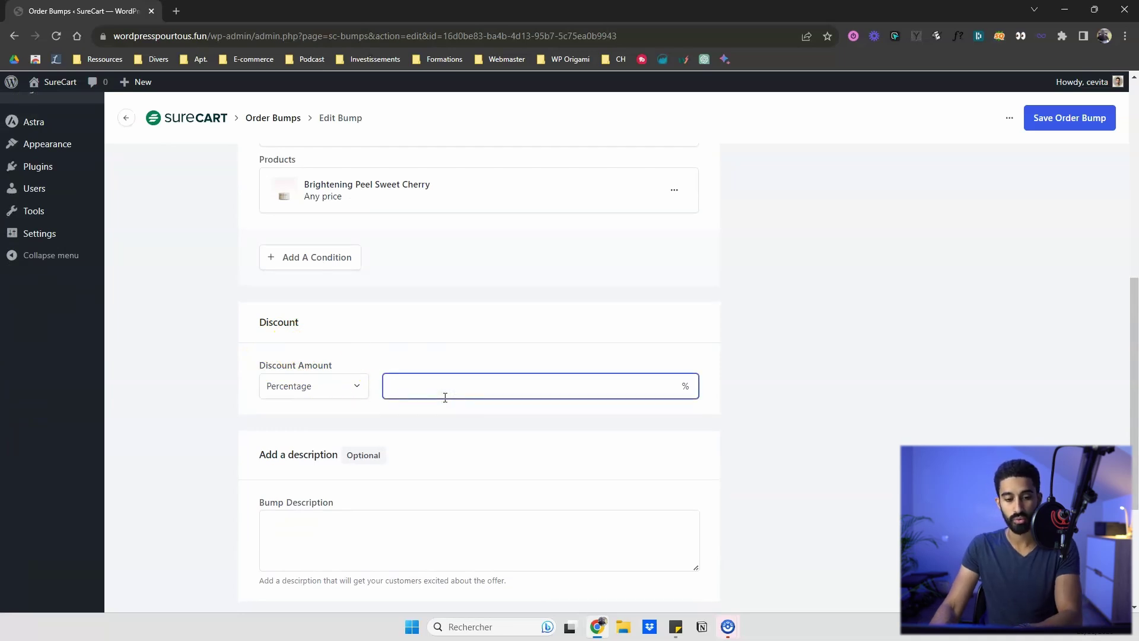
pyautogui.write('50')
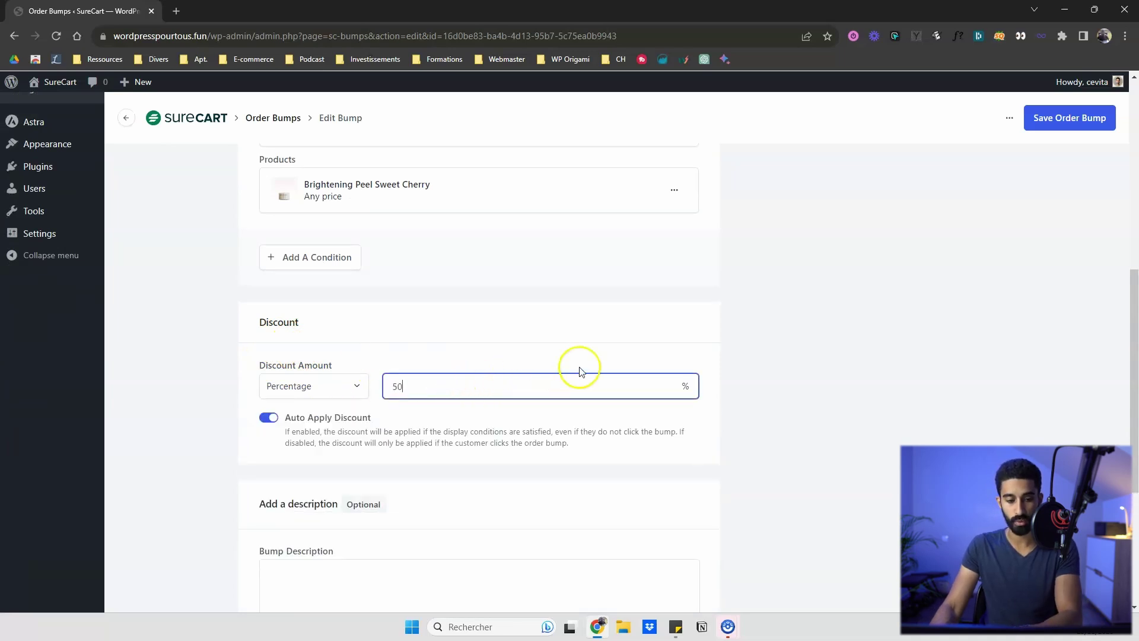
pyautogui.click(785, 329)
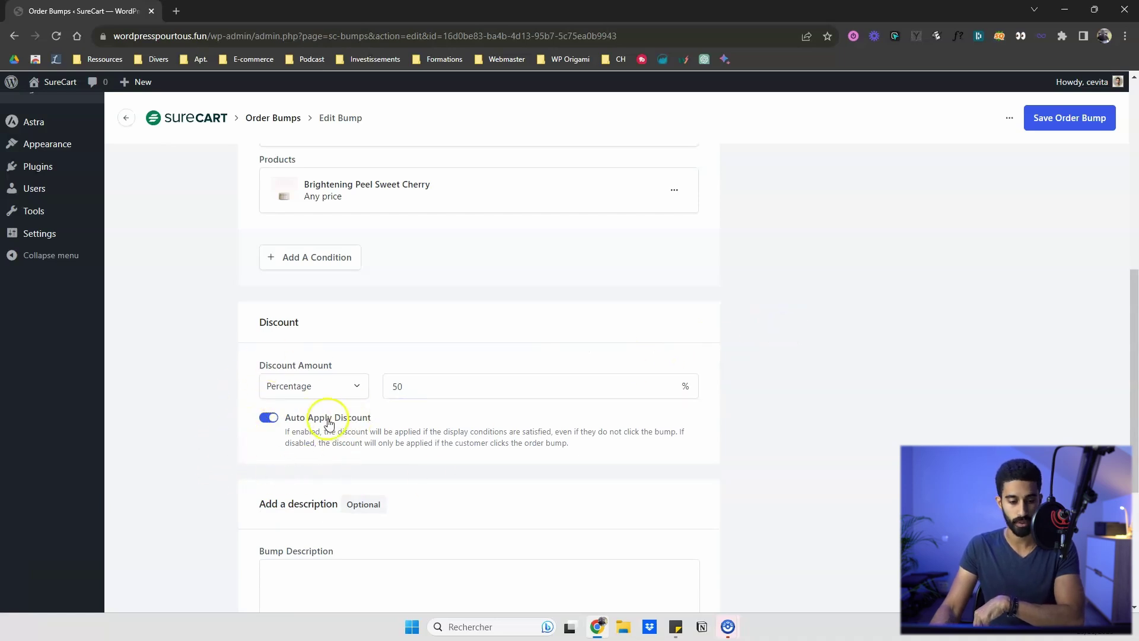
pyautogui.scroll(-4, 329, 422)
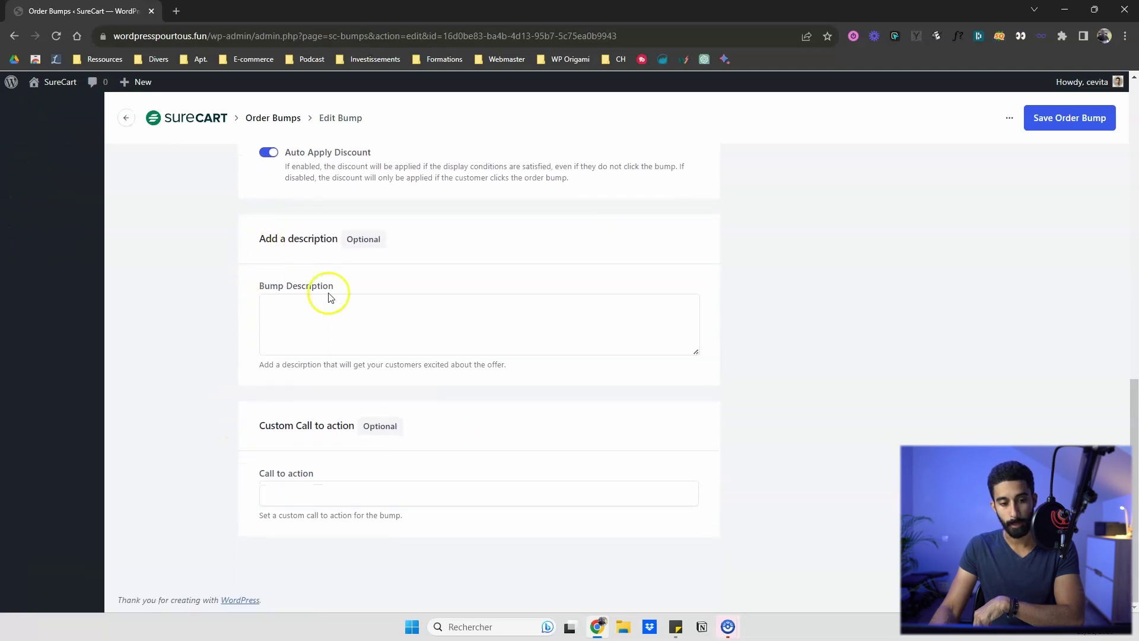
# Step: Set the call to action to 'Yes I want it !!' and save the order bump
pyautogui.click(348, 329)
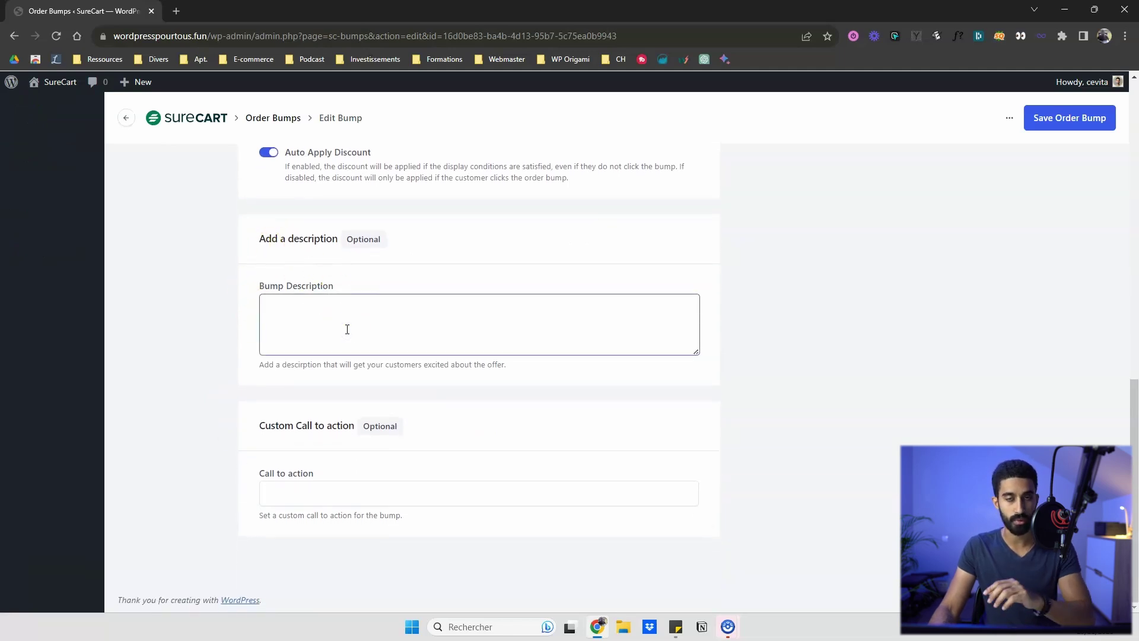
pyautogui.click(329, 493)
pyautogui.write('Yes I want it !!')
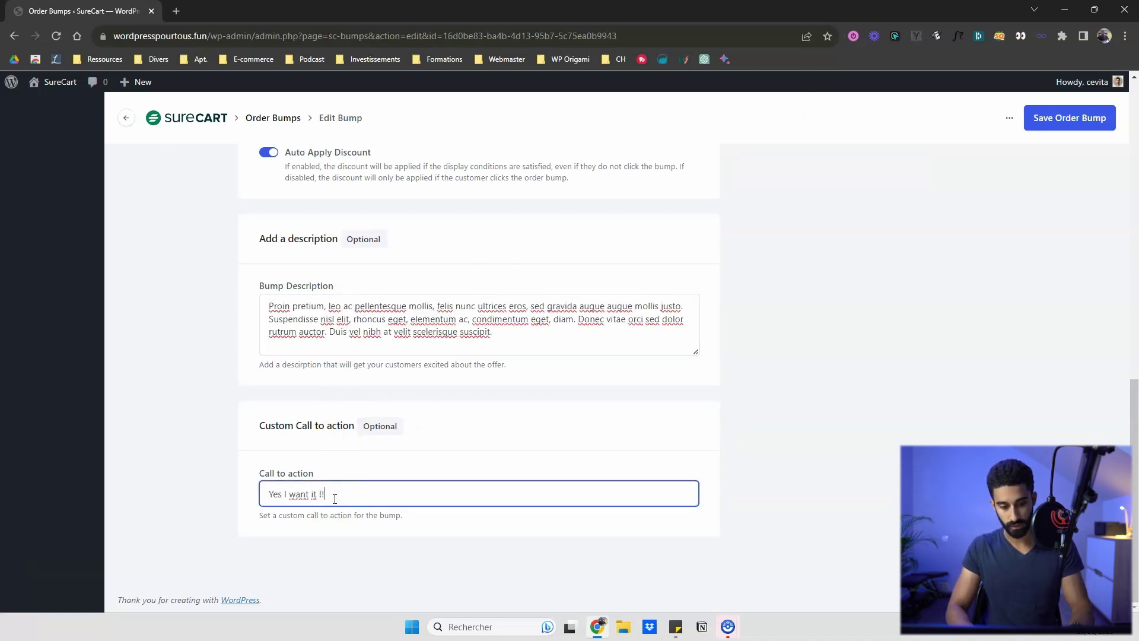
pyautogui.click(1071, 116)
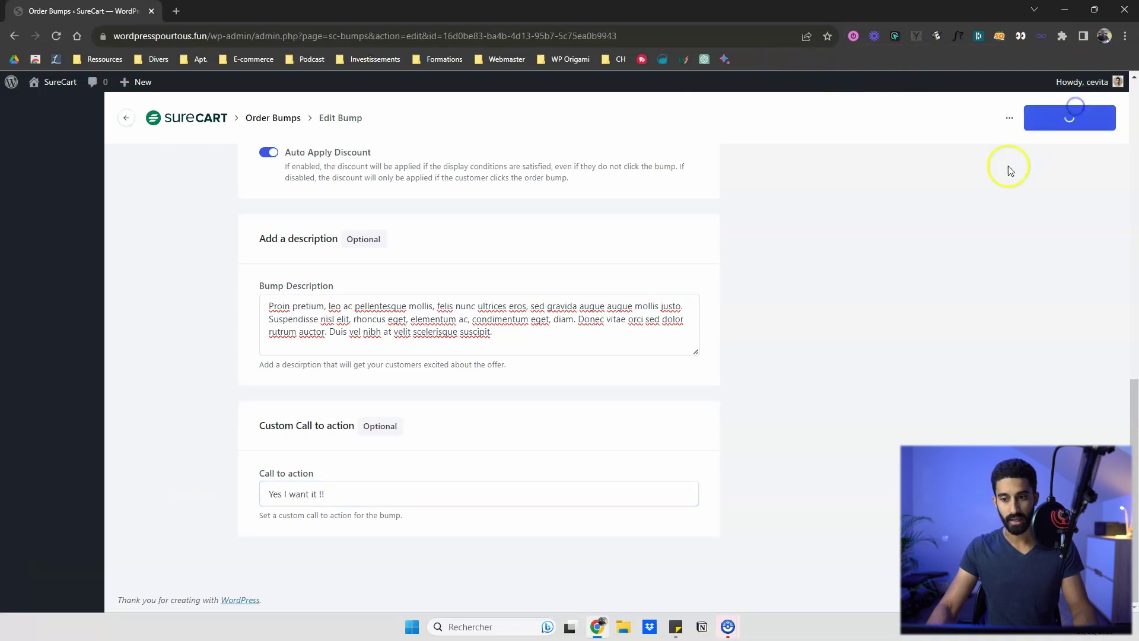
pyautogui.scroll(8, 920, 231)
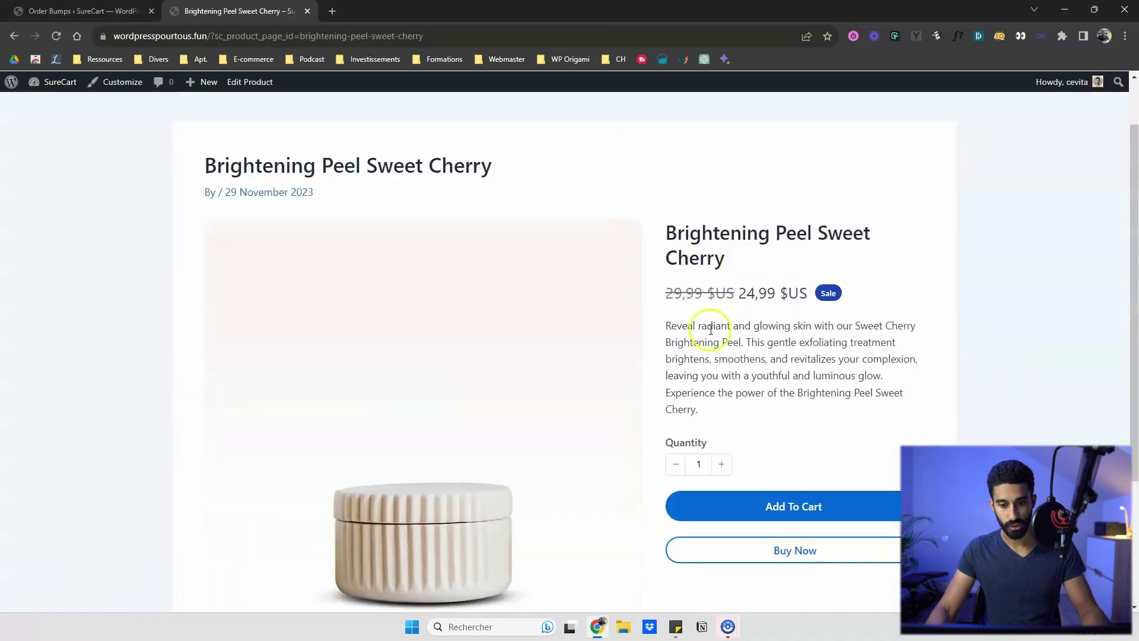
# Step: Buy Brightening Peel Sweet Cherry now to reach checkout showing the order bump
pyautogui.scroll(-1, 691, 325)
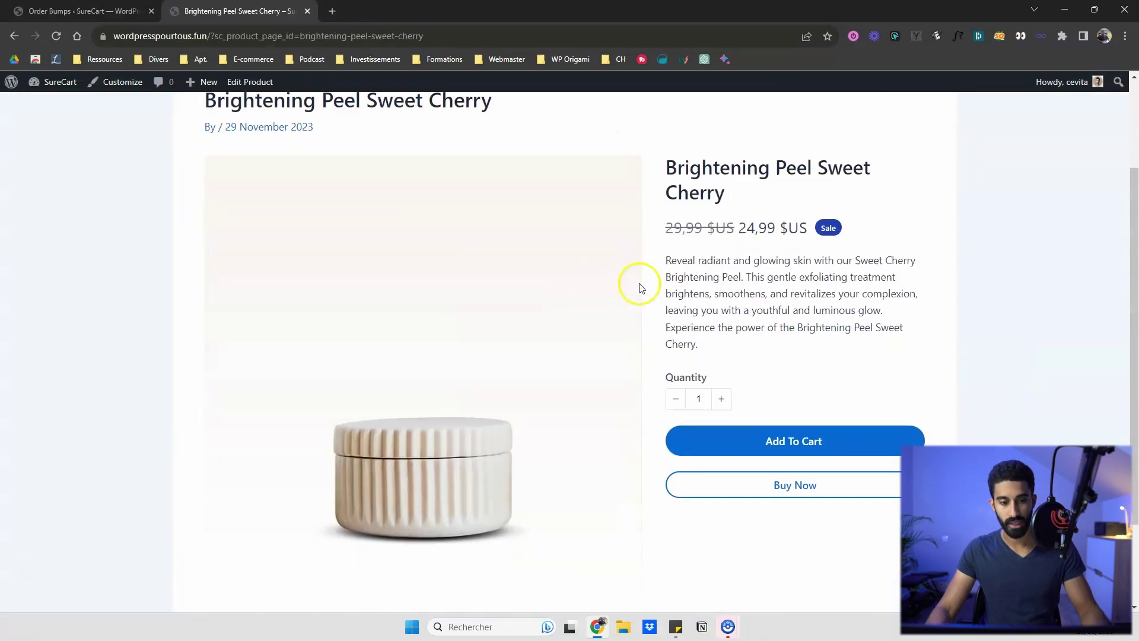
pyautogui.click(780, 489)
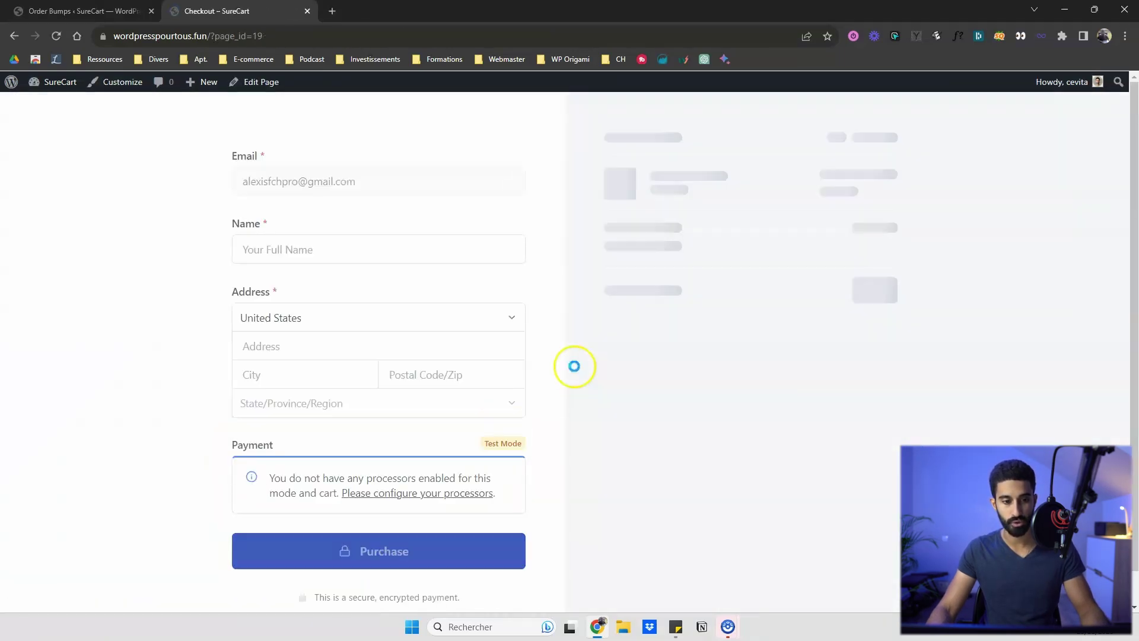
pyautogui.scroll(-4, 191, 341)
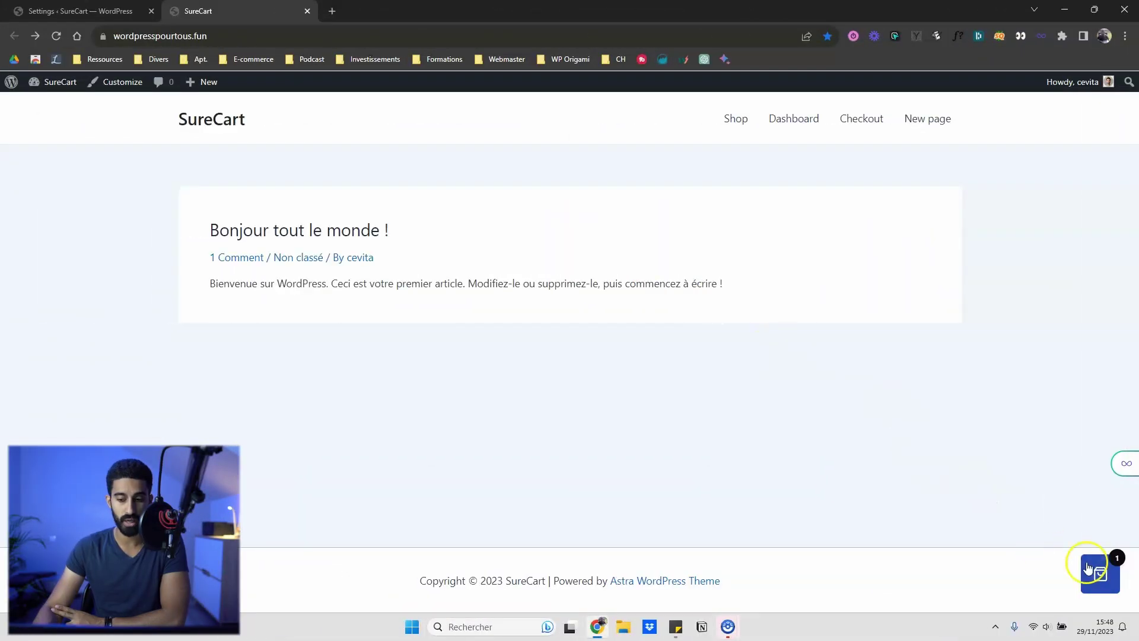
# Step: Open and close the floating cart with Hair Mask Restorative twice, then return to SureCart Store Settings
pyautogui.click(1089, 568)
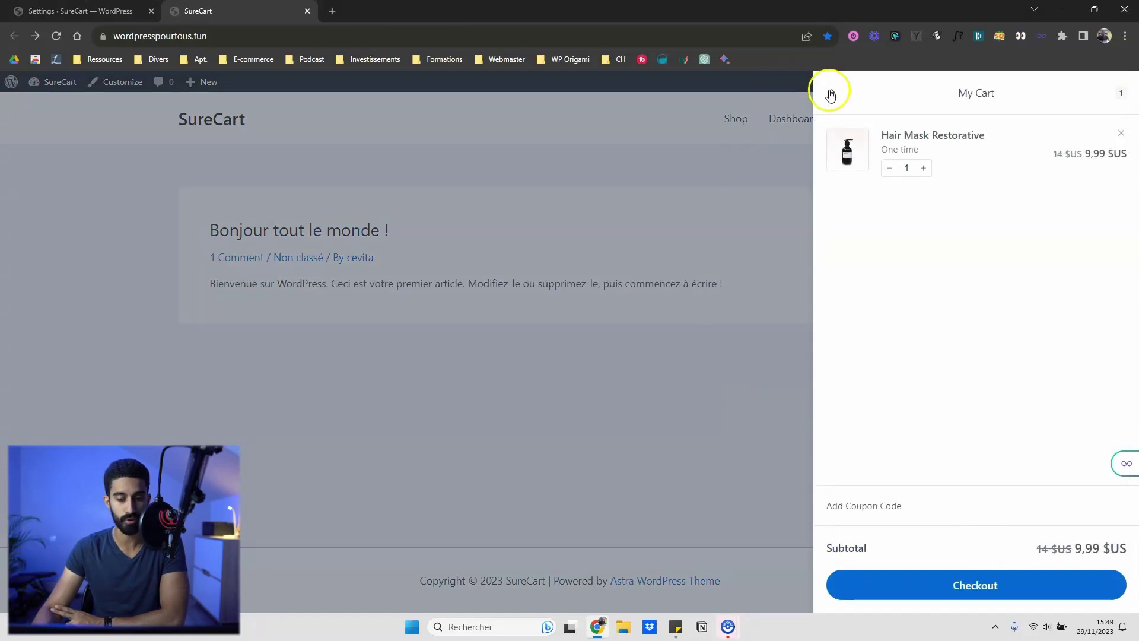
pyautogui.click(829, 93)
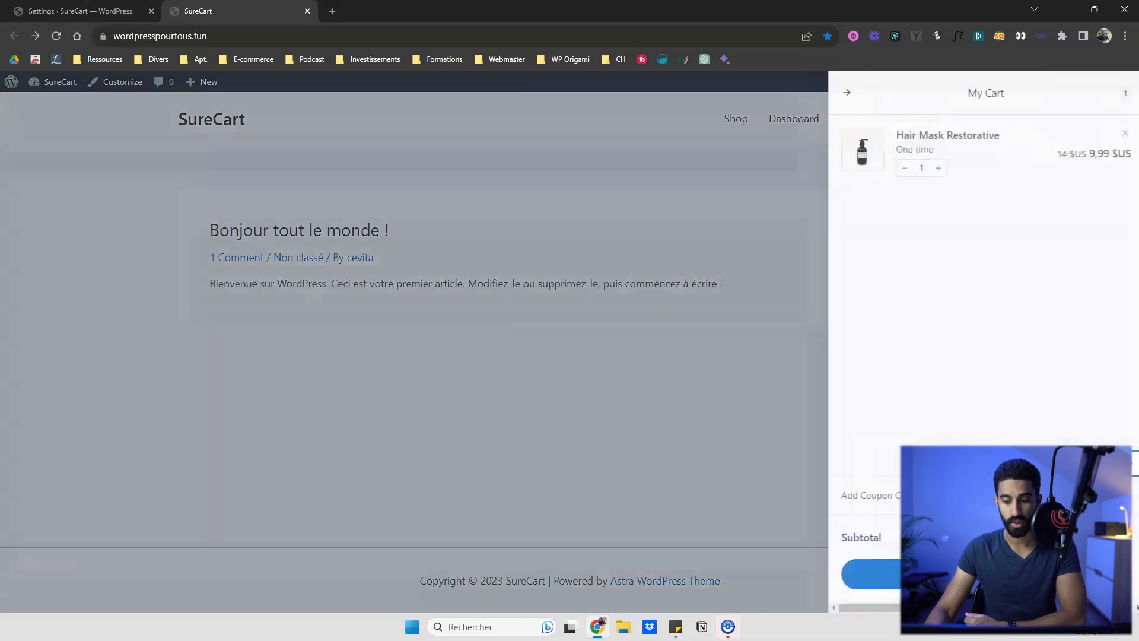
pyautogui.click(1115, 462)
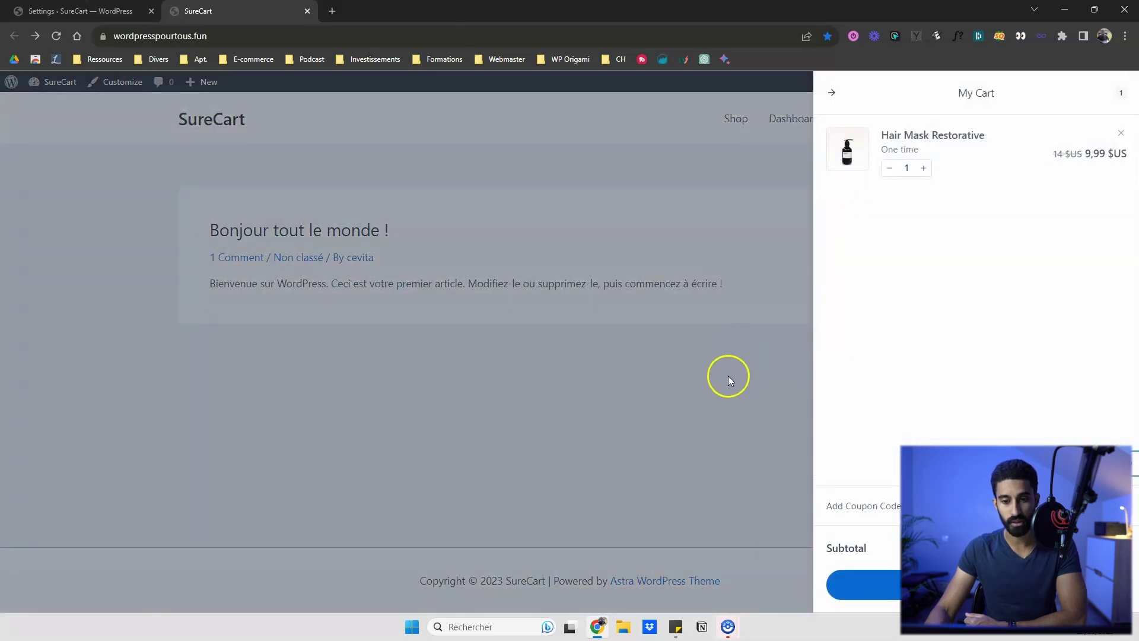
pyautogui.click(728, 380)
pyautogui.click(80, 11)
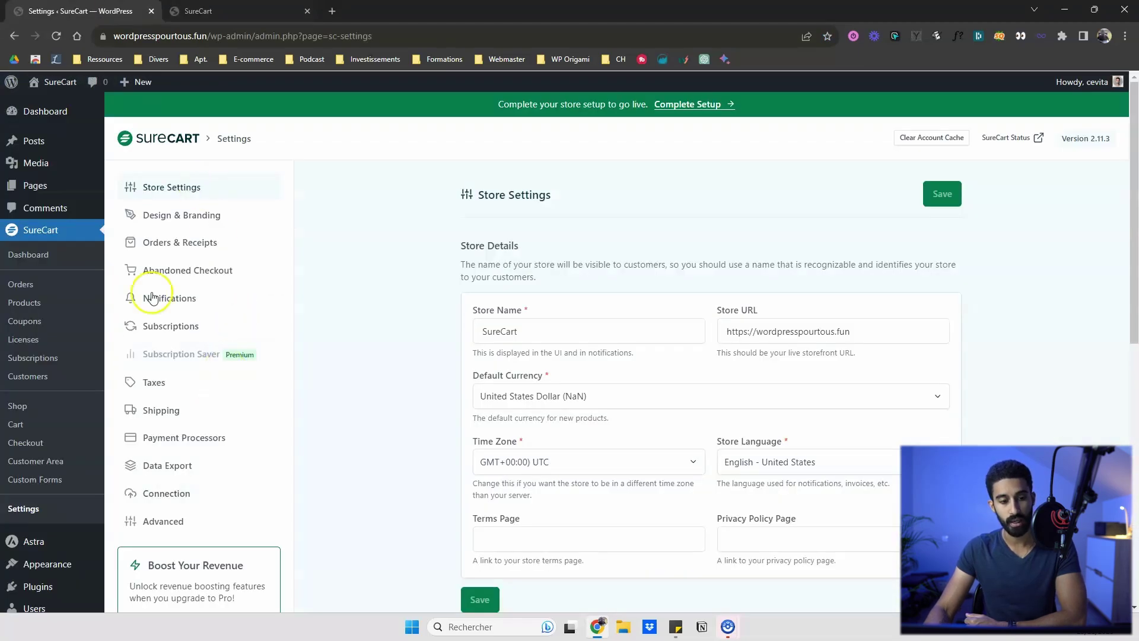
# Step: In Design & Branding cart settings, keep the shopping bag icon and view Cart Icon Type options
pyautogui.click(168, 216)
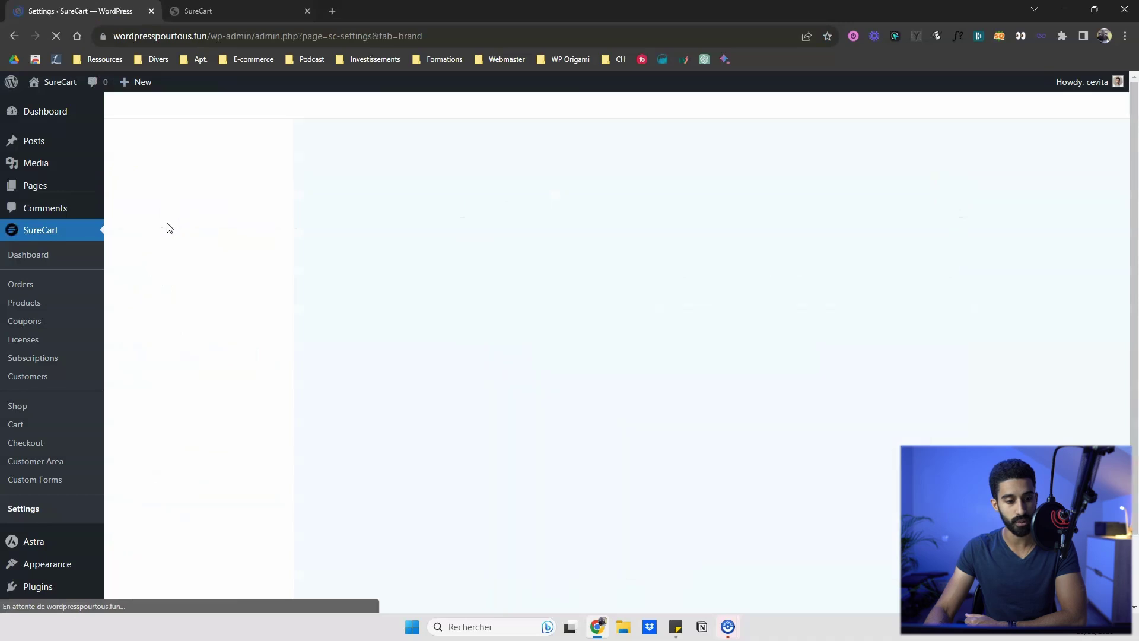
pyautogui.scroll(-4, 407, 299)
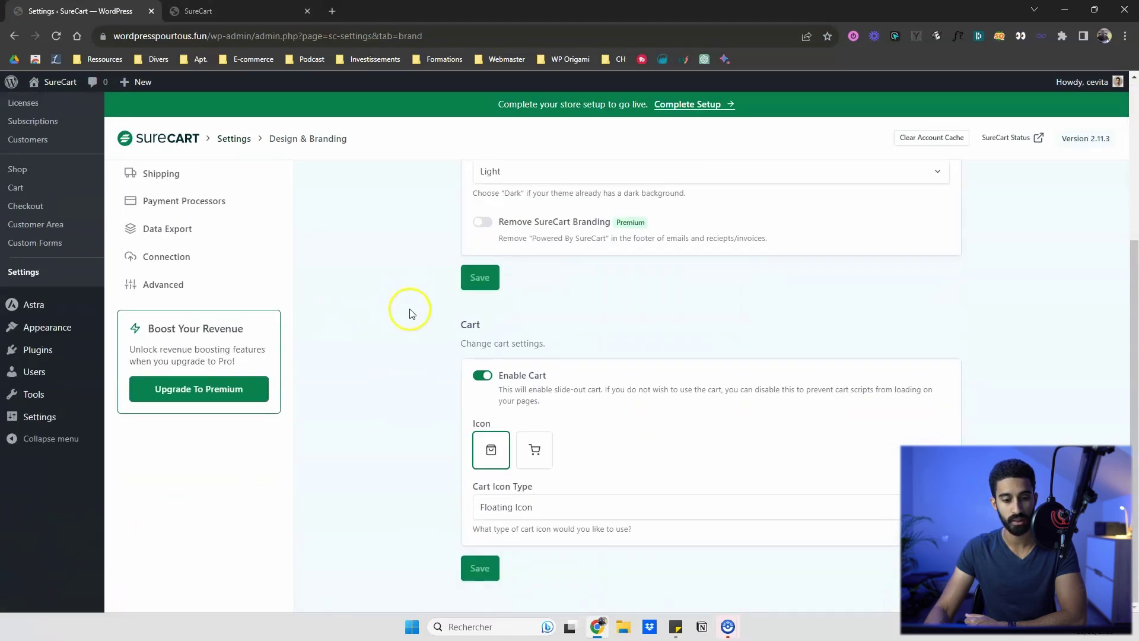
pyautogui.scroll(1, 433, 344)
pyautogui.scroll(-1, 456, 380)
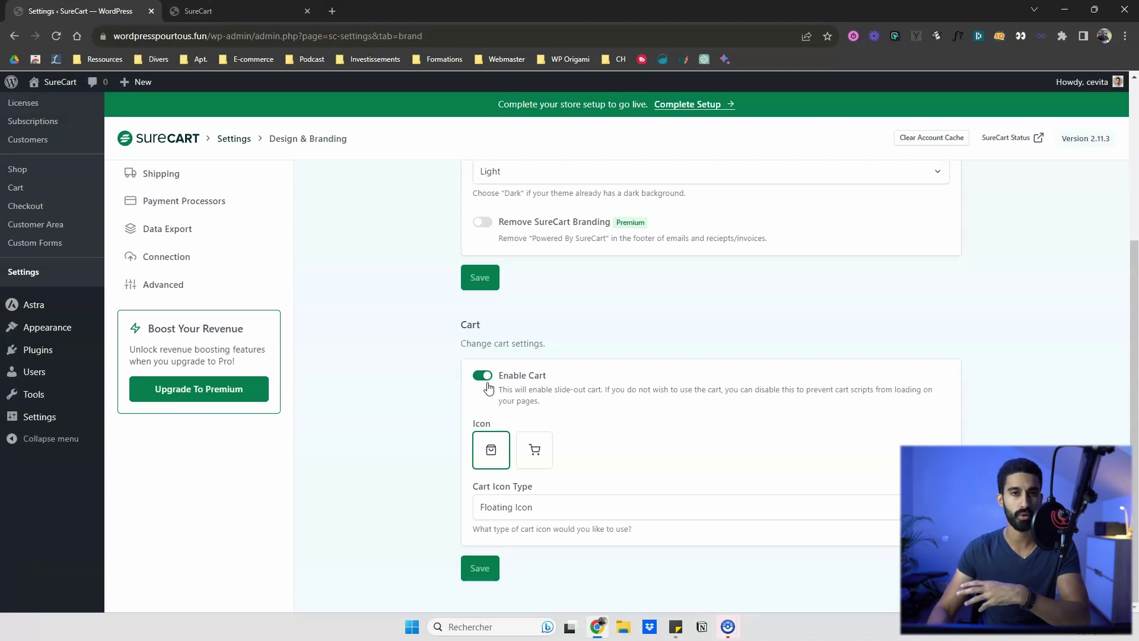
pyautogui.click(491, 449)
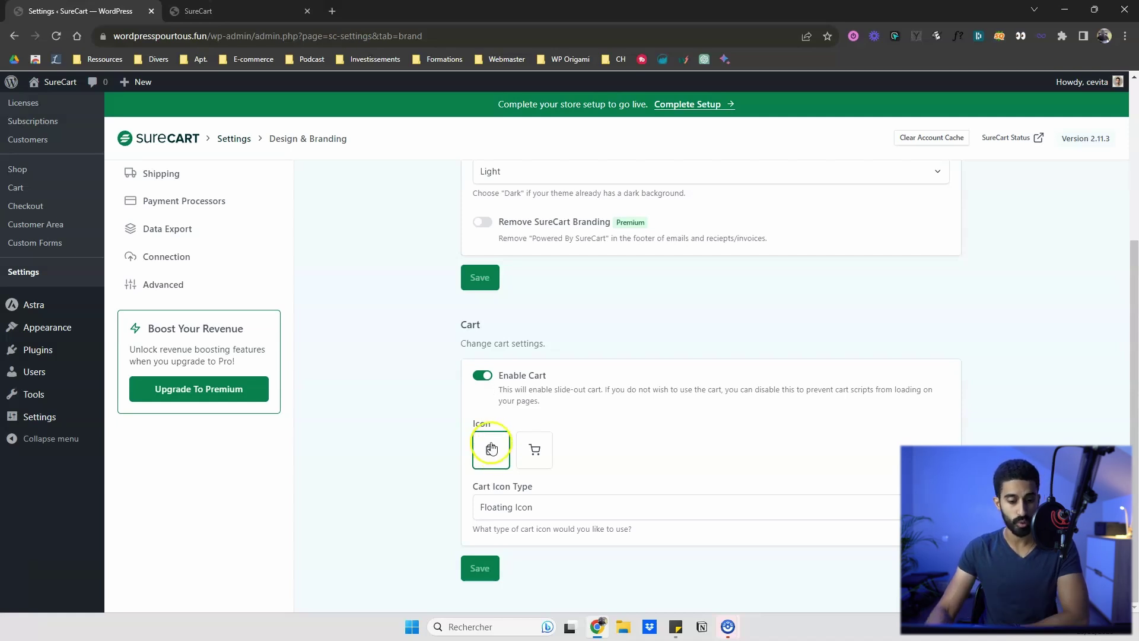
pyautogui.click(497, 508)
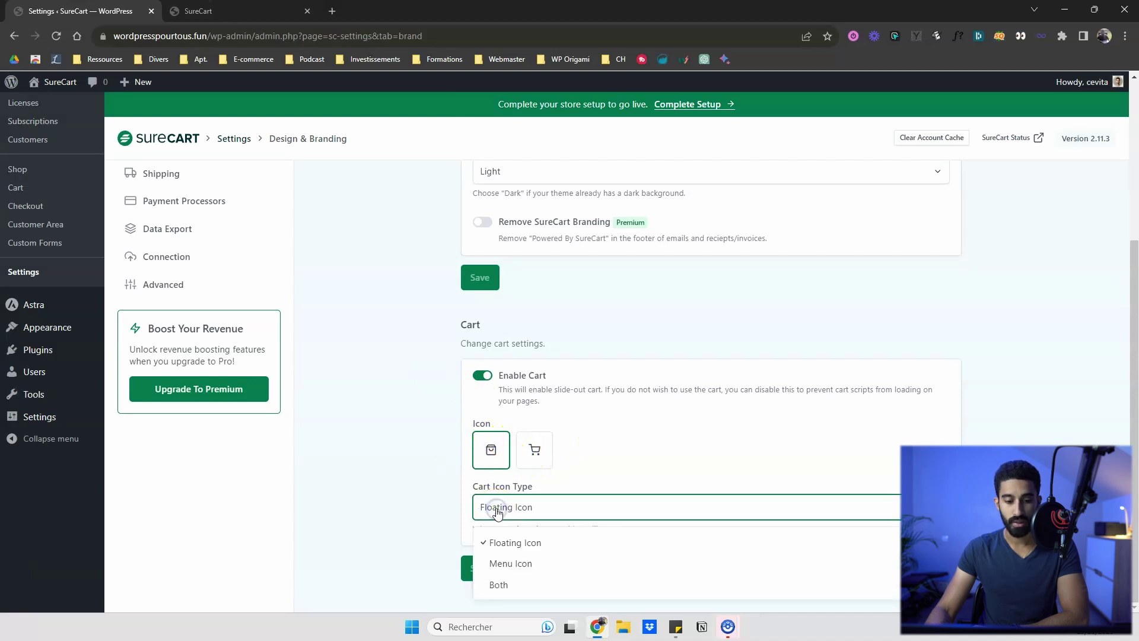
# Step: Set the cart to Menu Icon on the menu 'Menu', positioned Right, and save
pyautogui.click(510, 566)
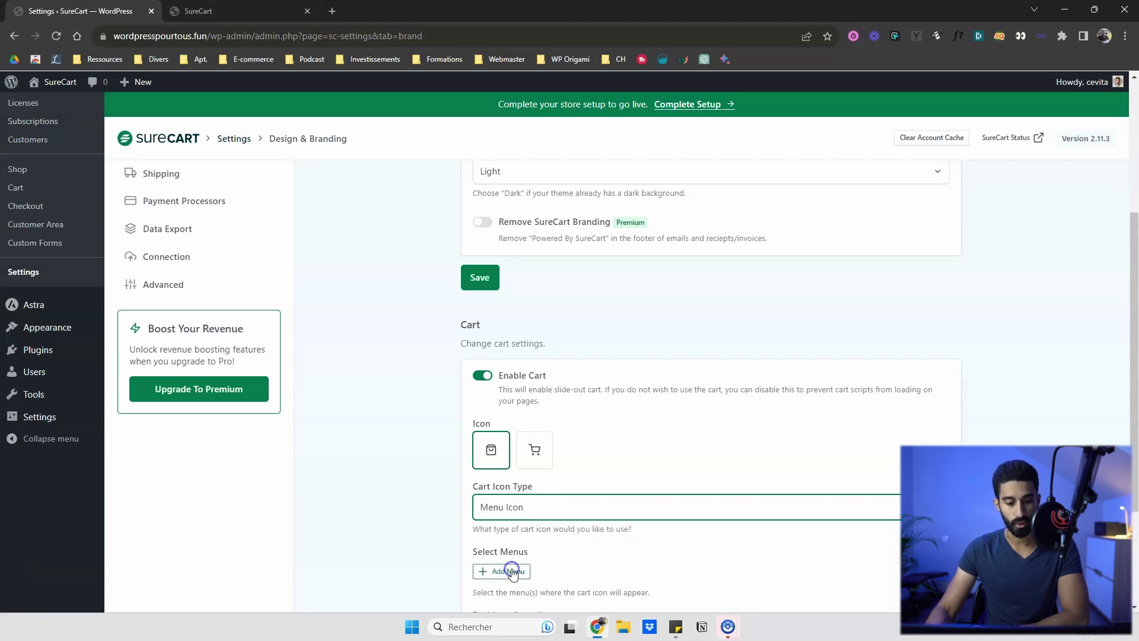
pyautogui.scroll(-3, 399, 483)
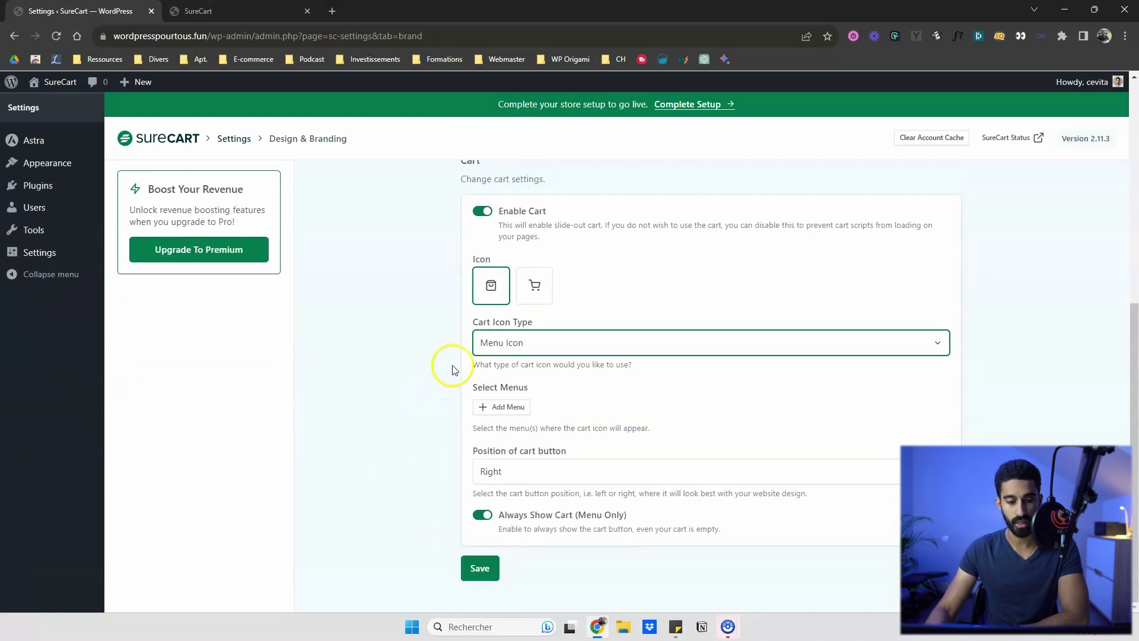
pyautogui.click(505, 415)
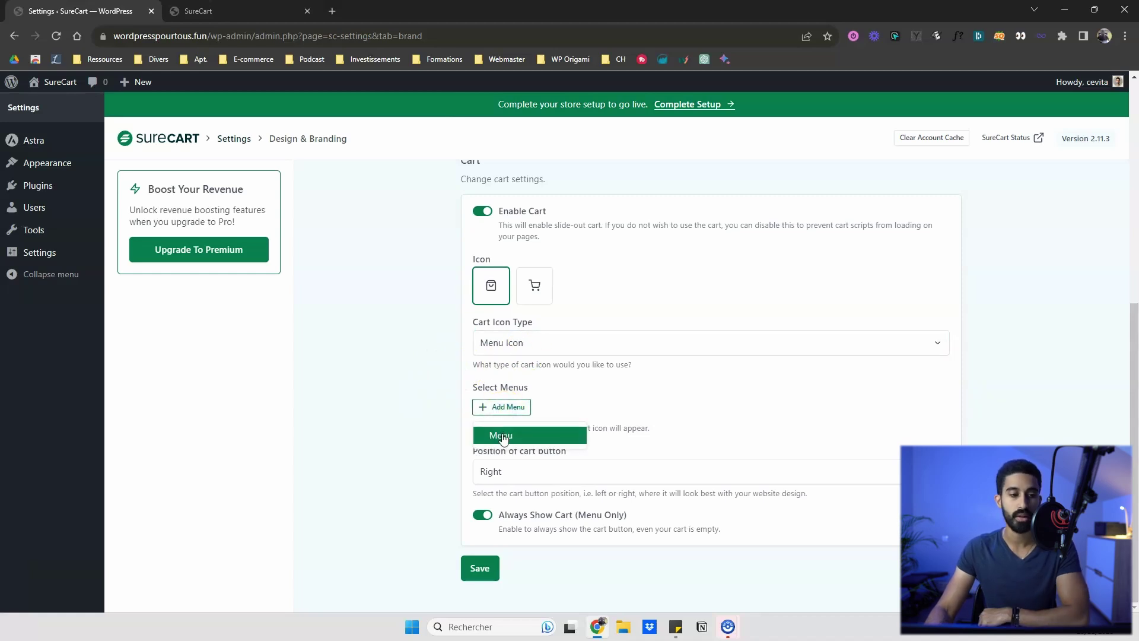
pyautogui.click(504, 436)
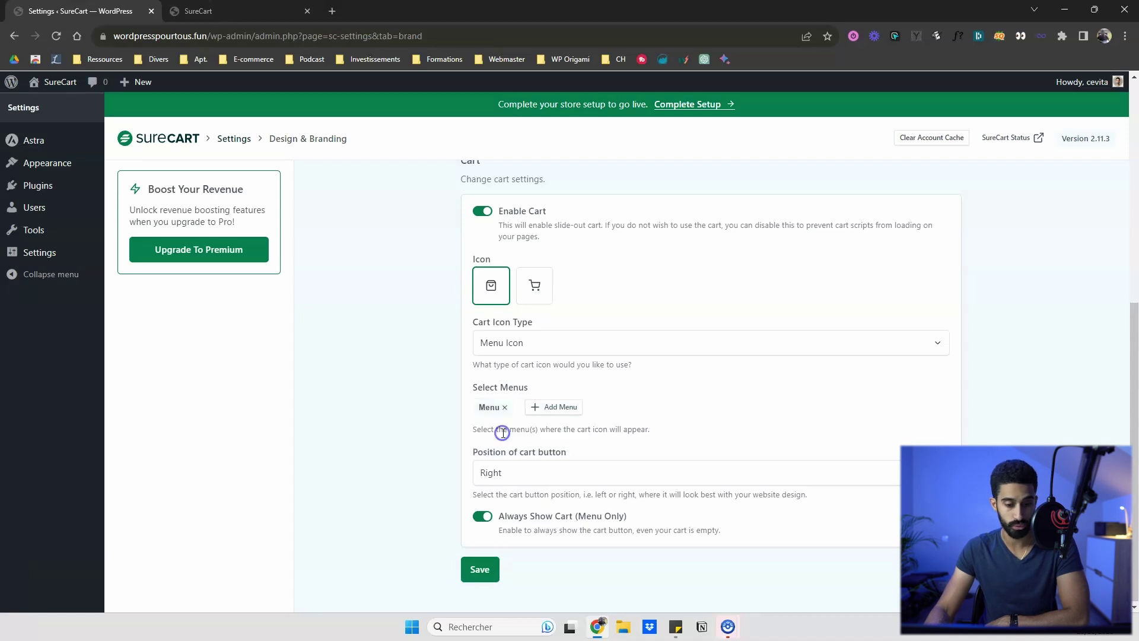
pyautogui.click(514, 474)
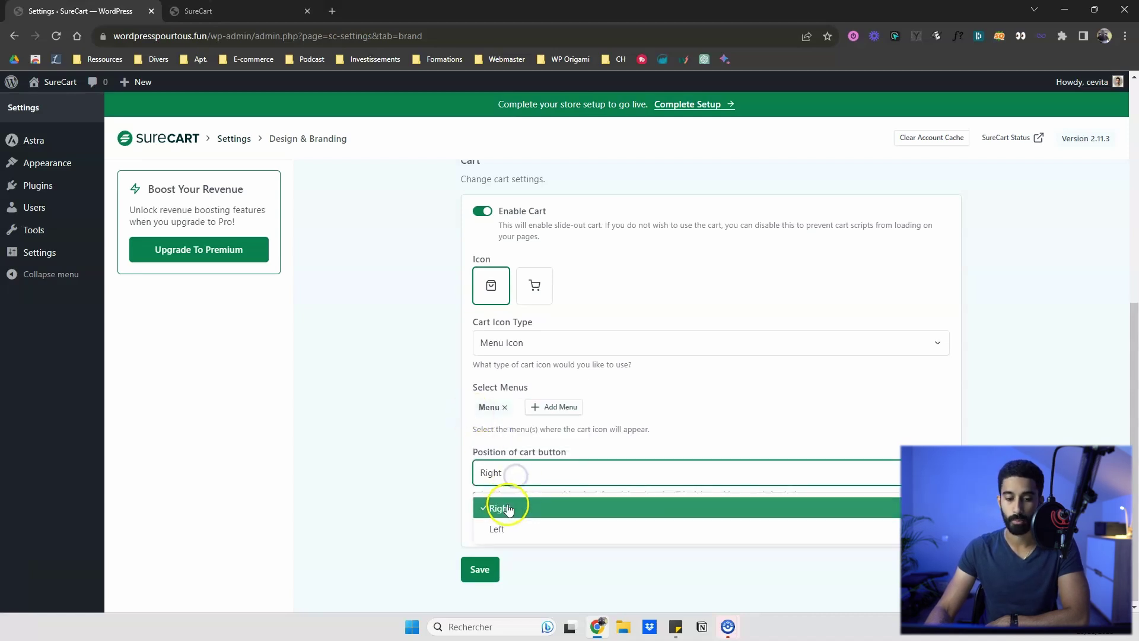
pyautogui.click(423, 498)
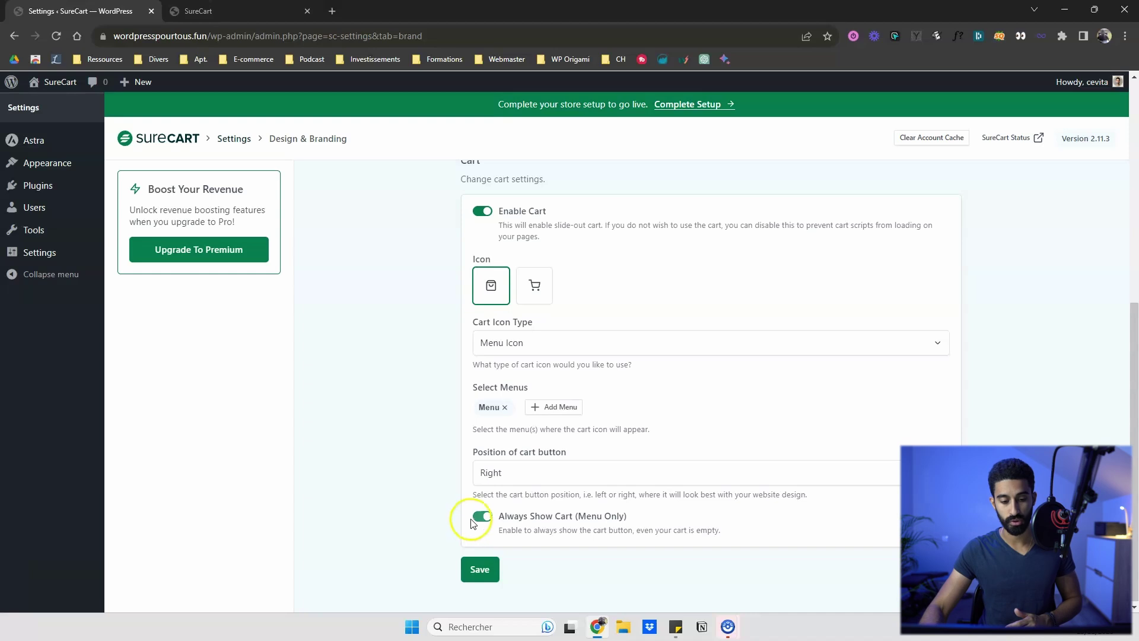
pyautogui.click(481, 569)
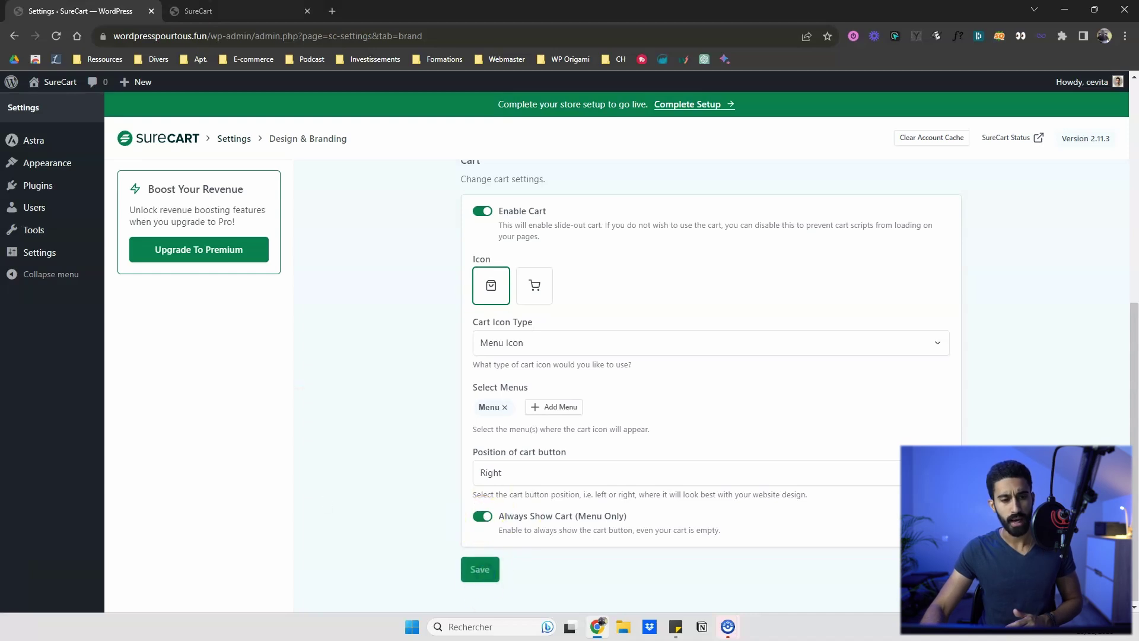
# Step: Reload the storefront and test the header menu cart, opening and closing it twice
pyautogui.hotkey('ctrl', 'Tab')
pyautogui.click(58, 36)
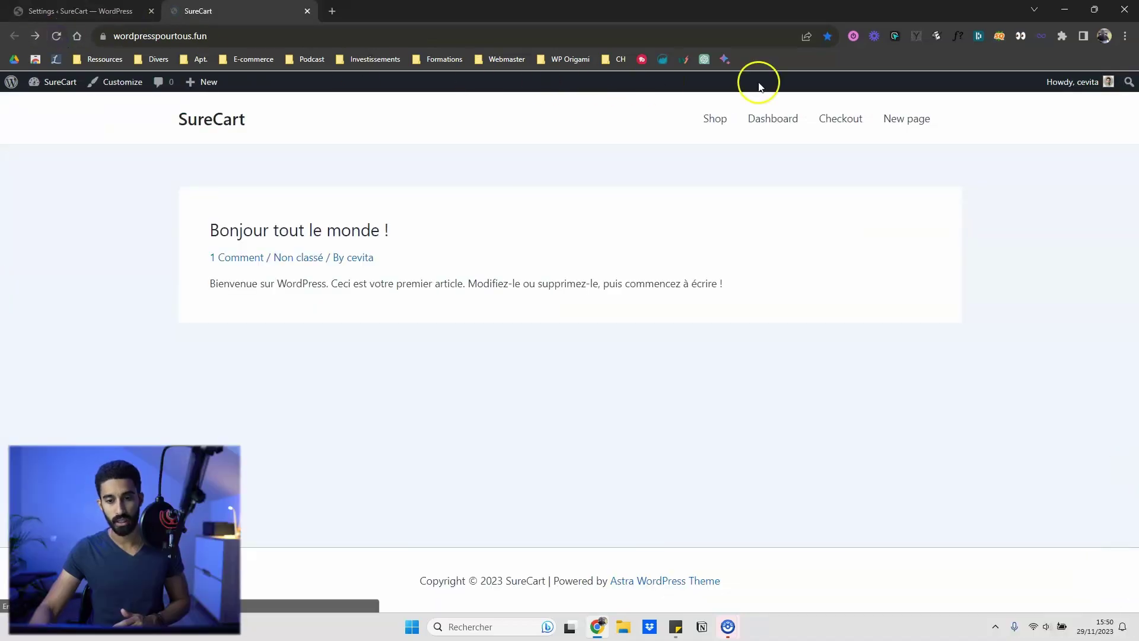
pyautogui.click(945, 129)
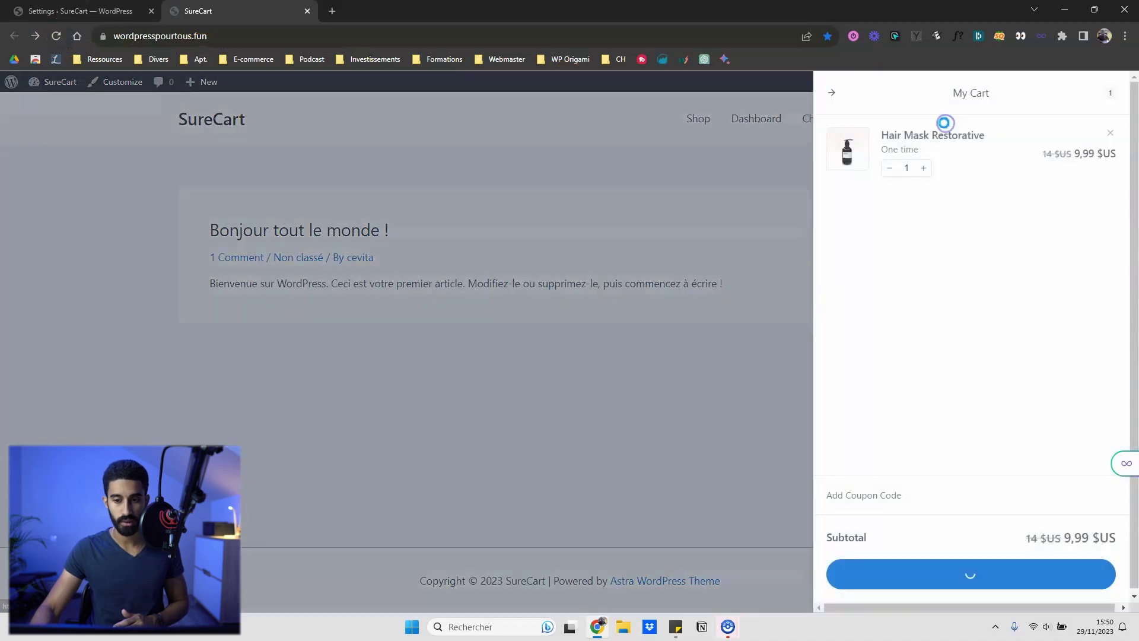
pyautogui.click(719, 206)
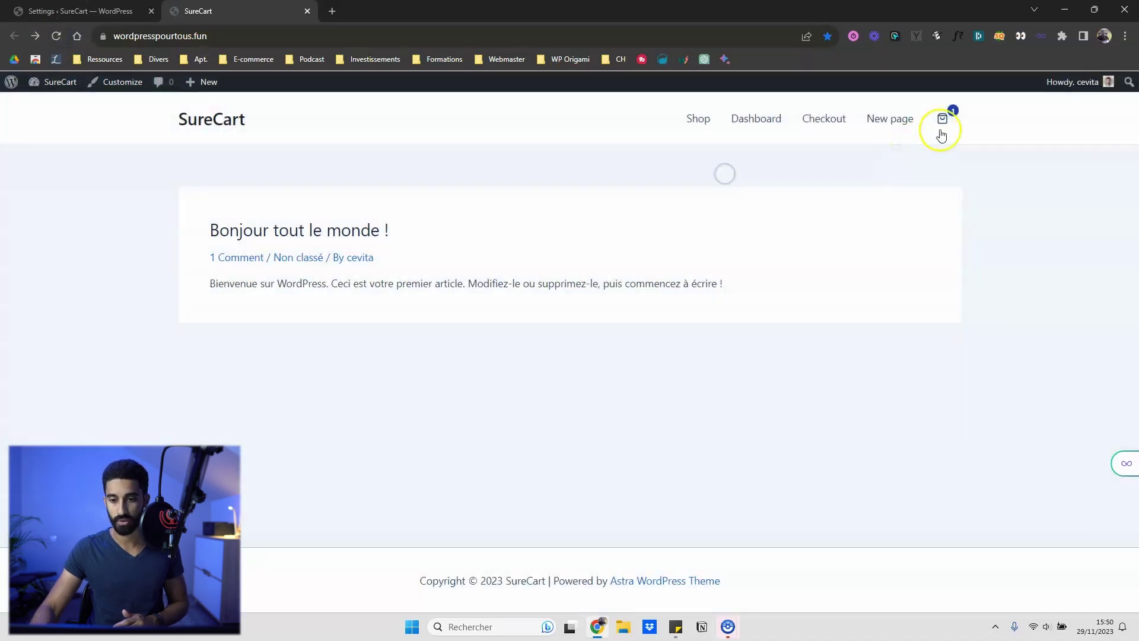
pyautogui.click(941, 132)
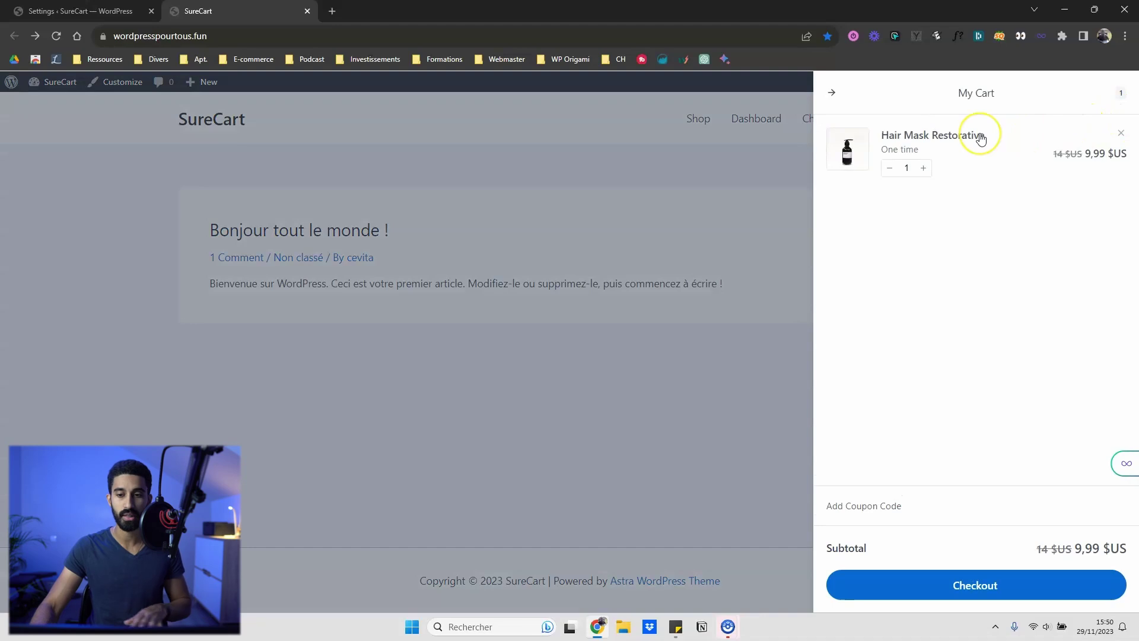
pyautogui.click(795, 139)
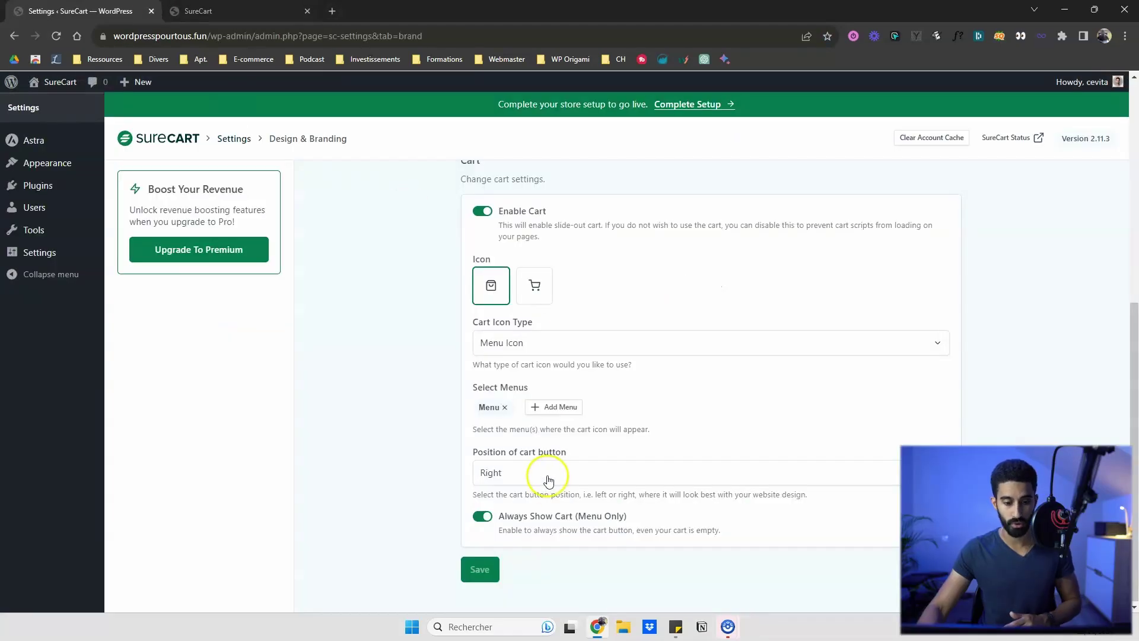
# Step: Change Cart Icon Type to Both and save the cart settings
pyautogui.click(525, 345)
pyautogui.click(509, 422)
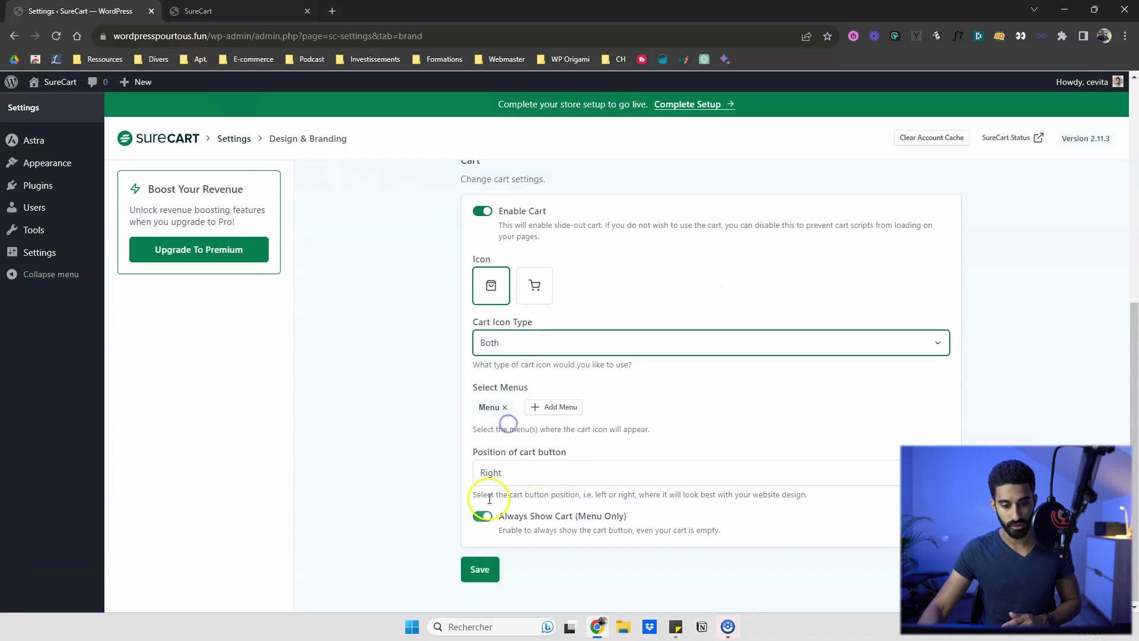
pyautogui.click(479, 568)
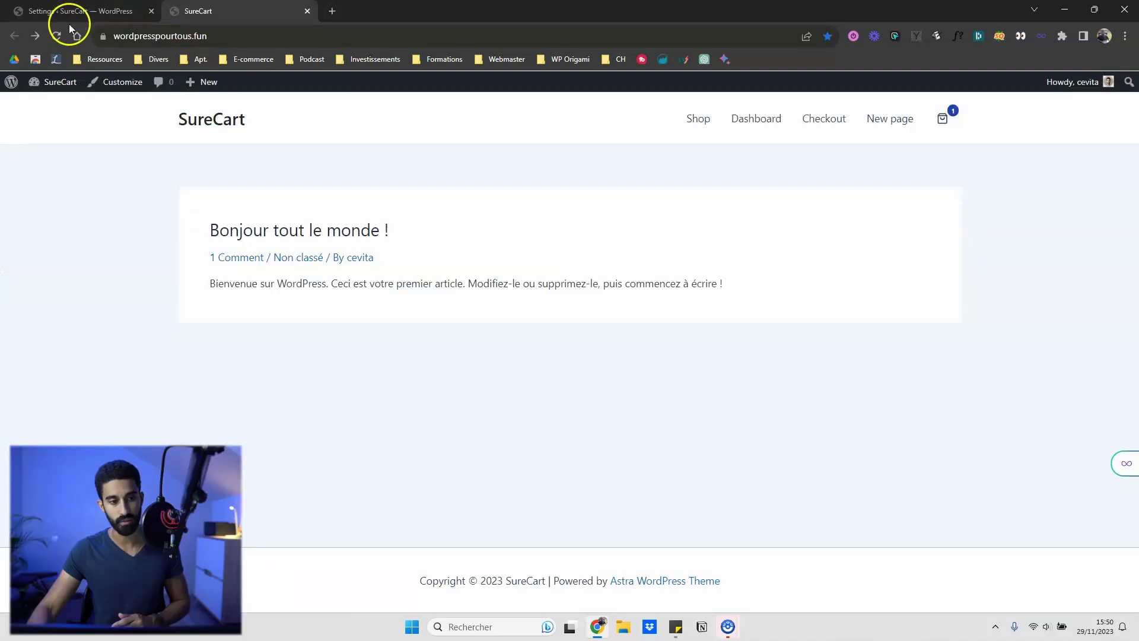
# Step: Reload the storefront and test the floating cart button, opening, closing and reopening it
pyautogui.click(56, 36)
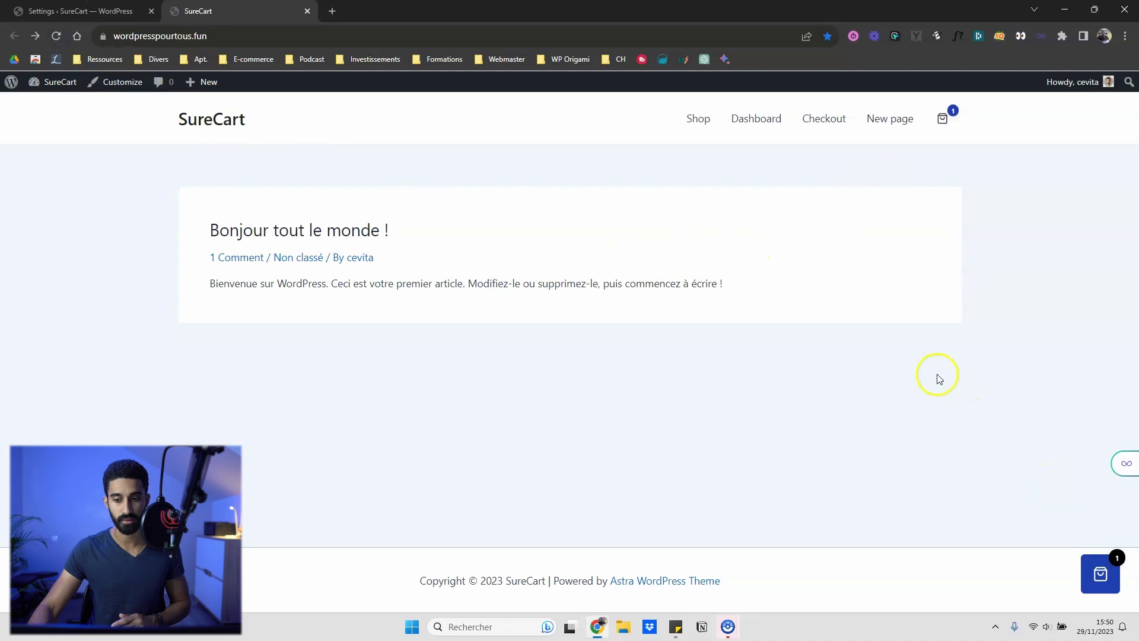
pyautogui.click(1100, 573)
pyautogui.click(567, 246)
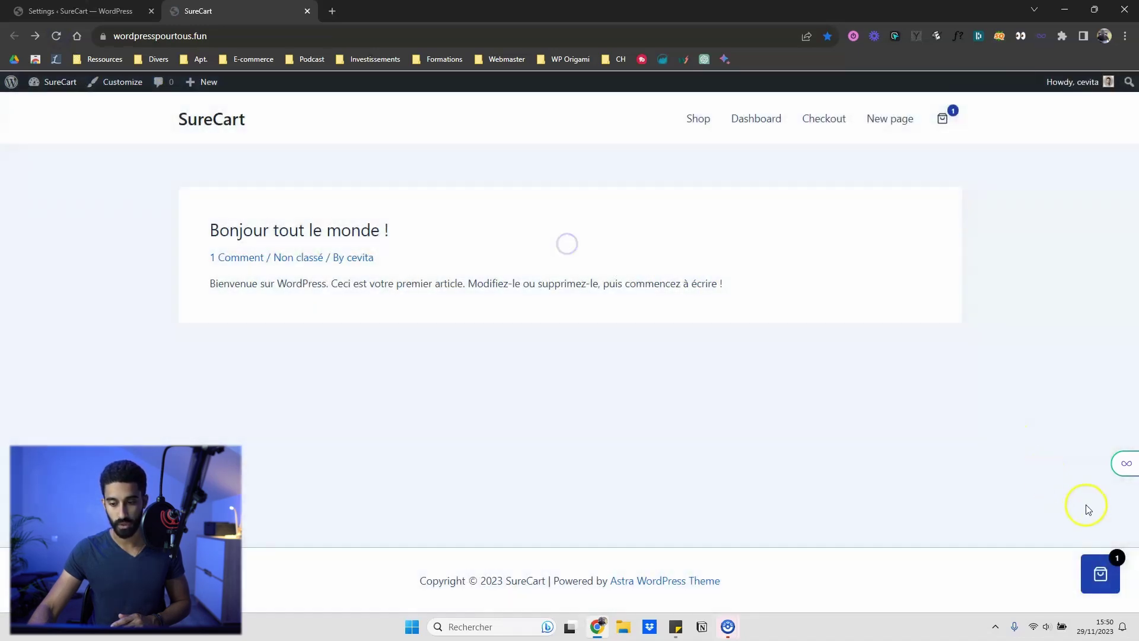
pyautogui.click(1099, 573)
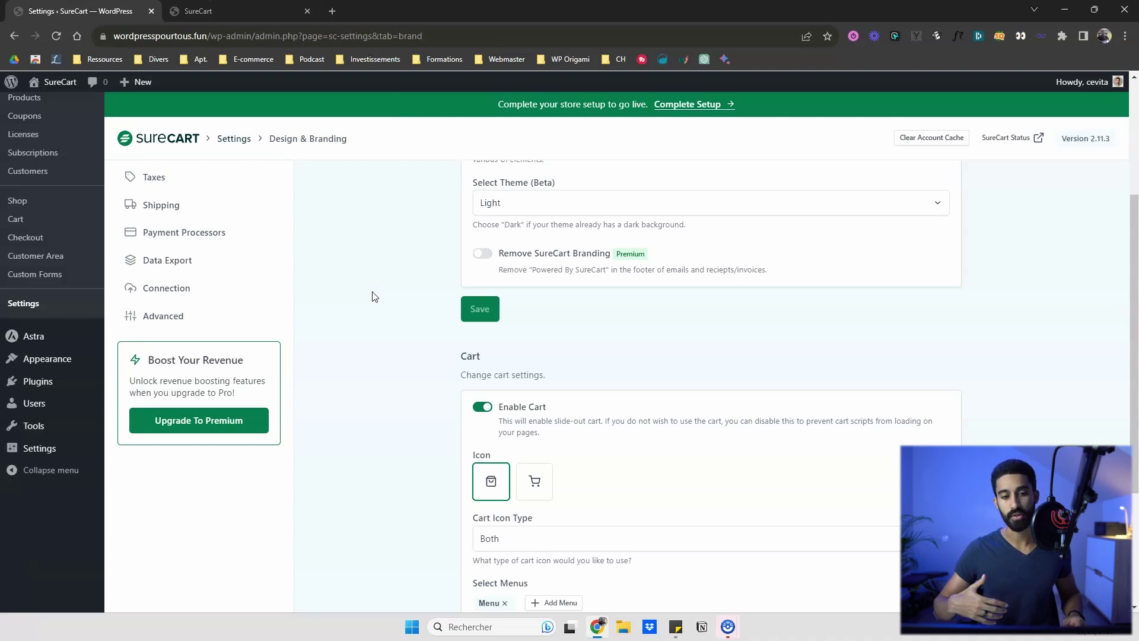
# Step: Go to Payment Processors settings and start a new manual payment method under Manual Payment Methods
pyautogui.scroll(3, 368, 298)
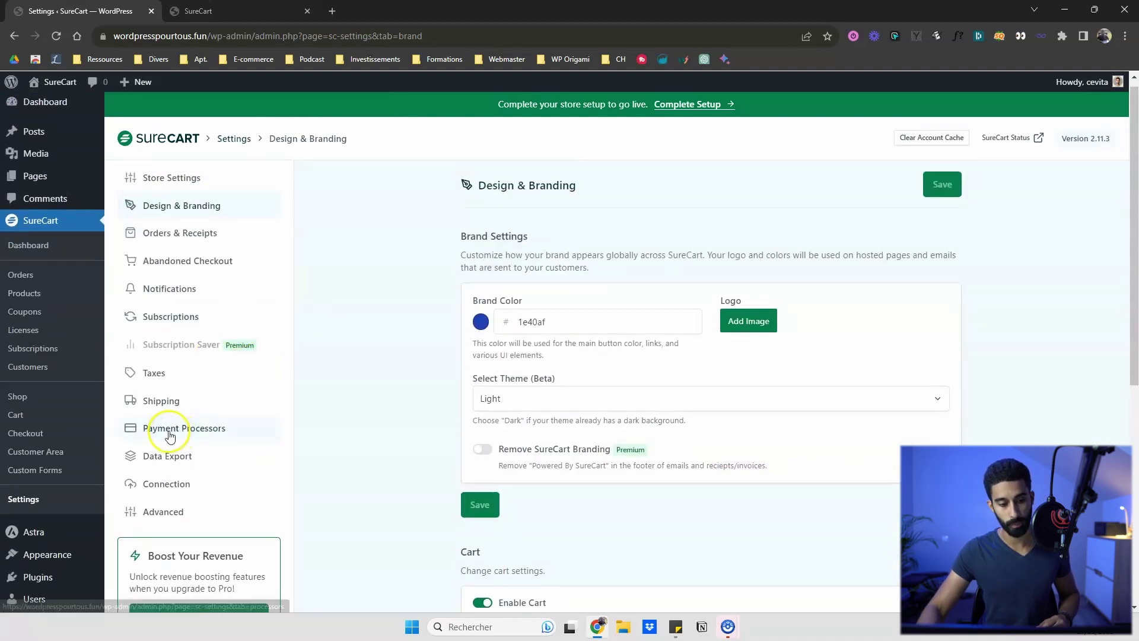
pyautogui.click(167, 430)
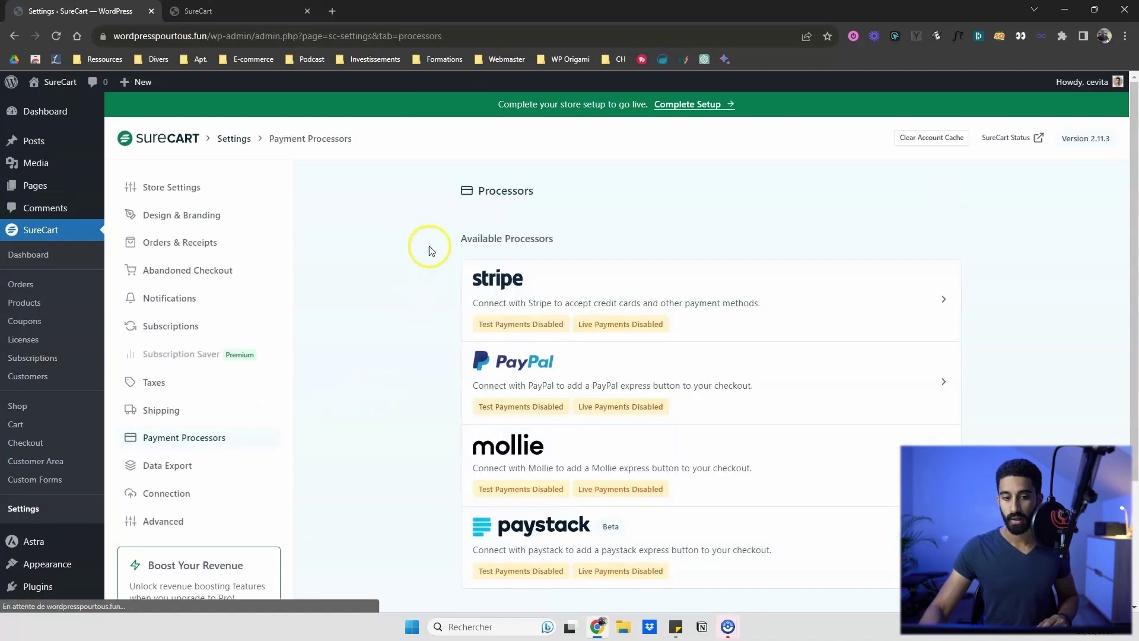
pyautogui.scroll(-3, 429, 246)
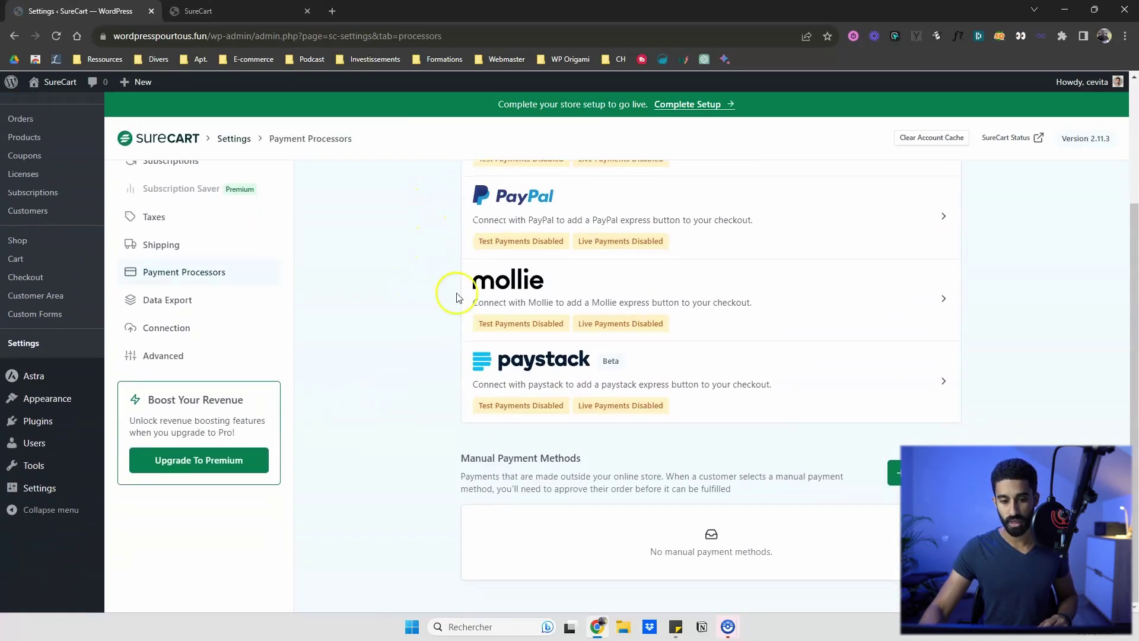
pyautogui.tripleClick(475, 459)
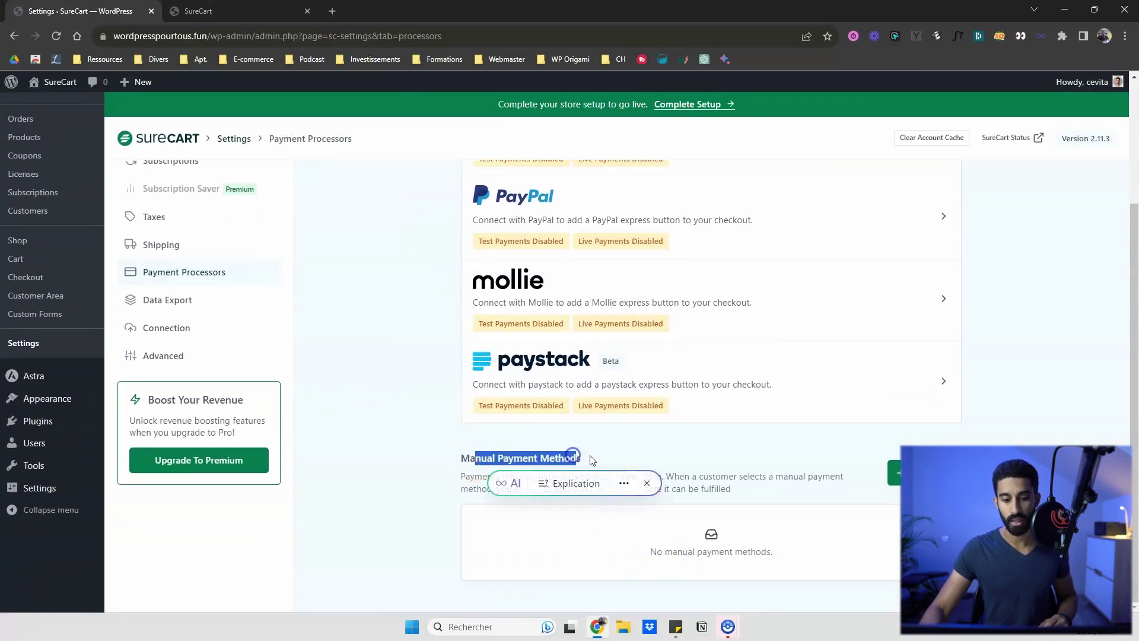
pyautogui.click(638, 458)
pyautogui.click(924, 475)
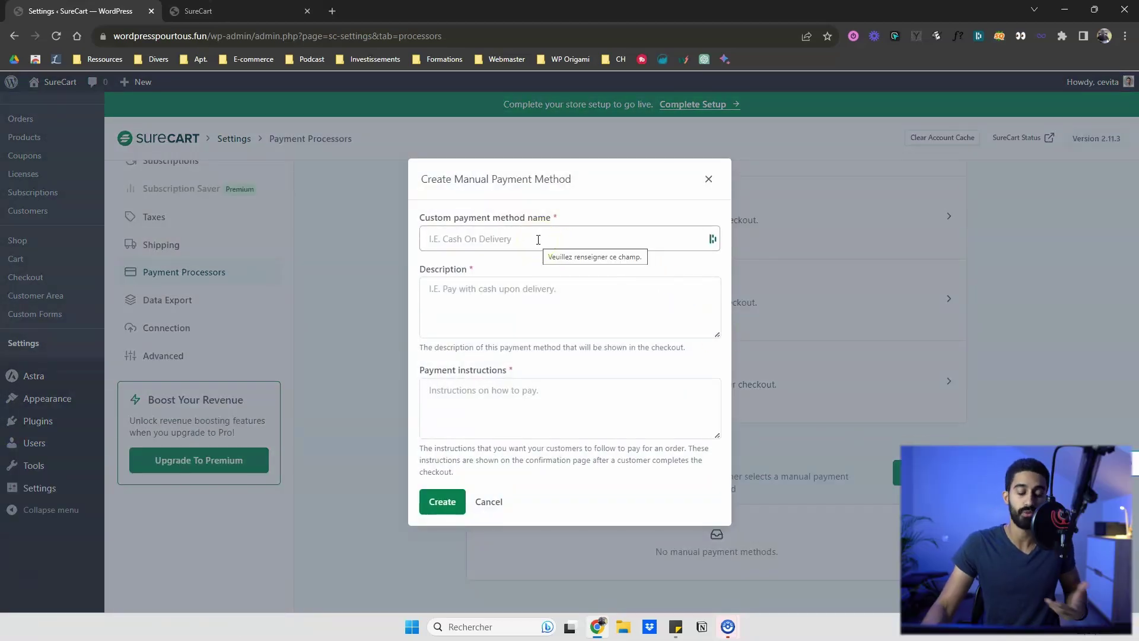
# Step: Paste the payment instructions, create the 'Cash on delivery' method, and return to the storefront tab
pyautogui.click(491, 399)
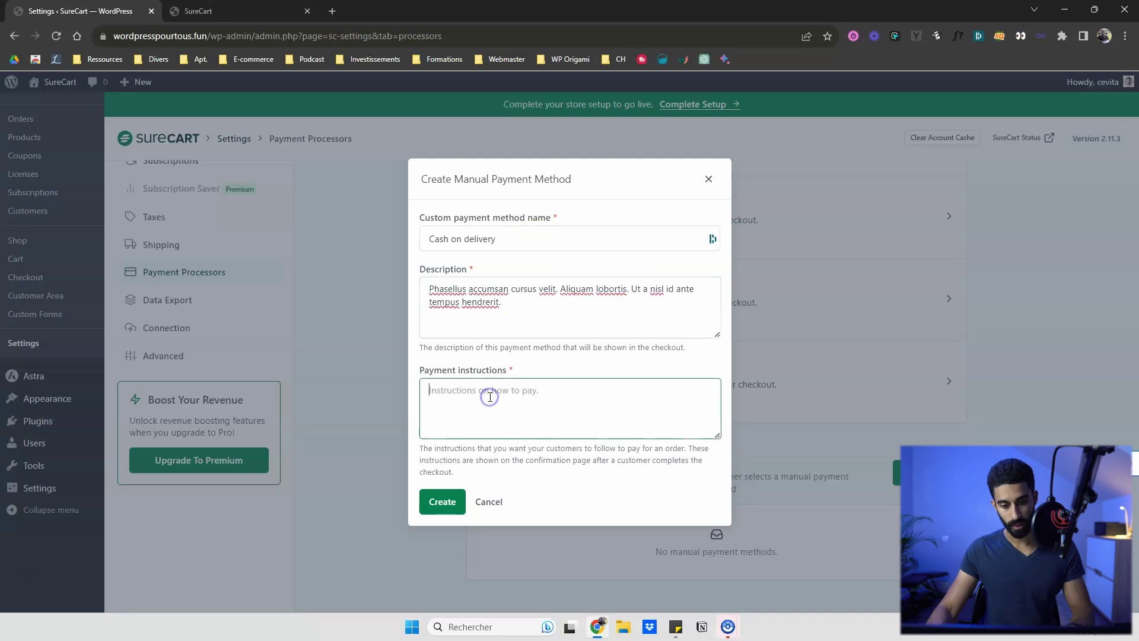
pyautogui.write('Phasellus accumsan cursus velit. Aliquam lobortis. Ut a nisl id ante tempus hendrerit.')
pyautogui.click(443, 503)
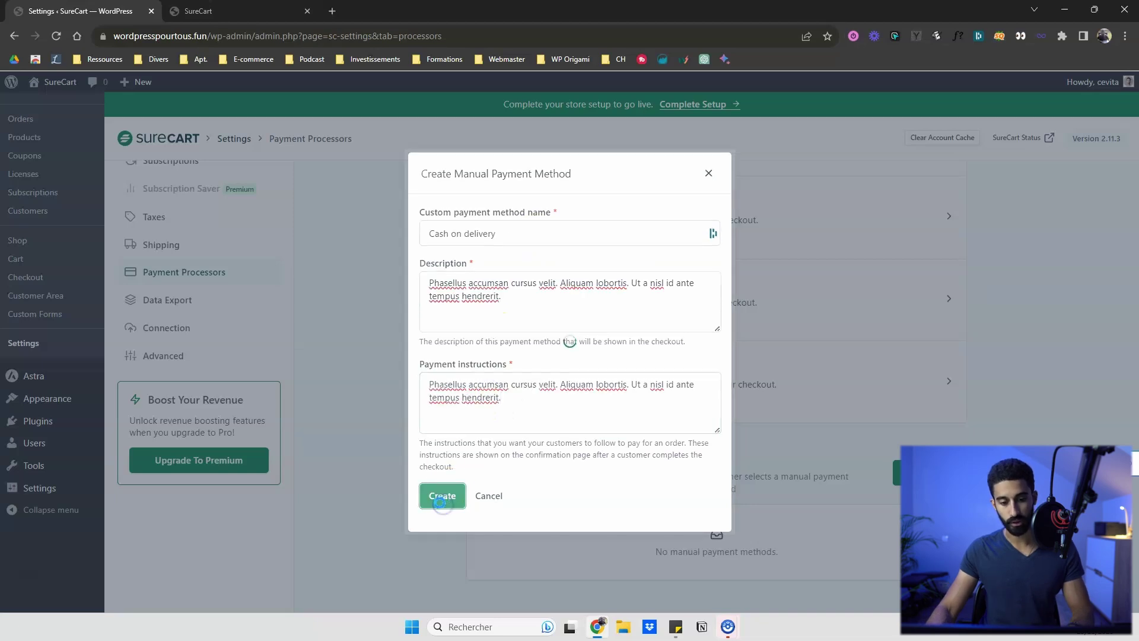
pyautogui.scroll(-1, 549, 419)
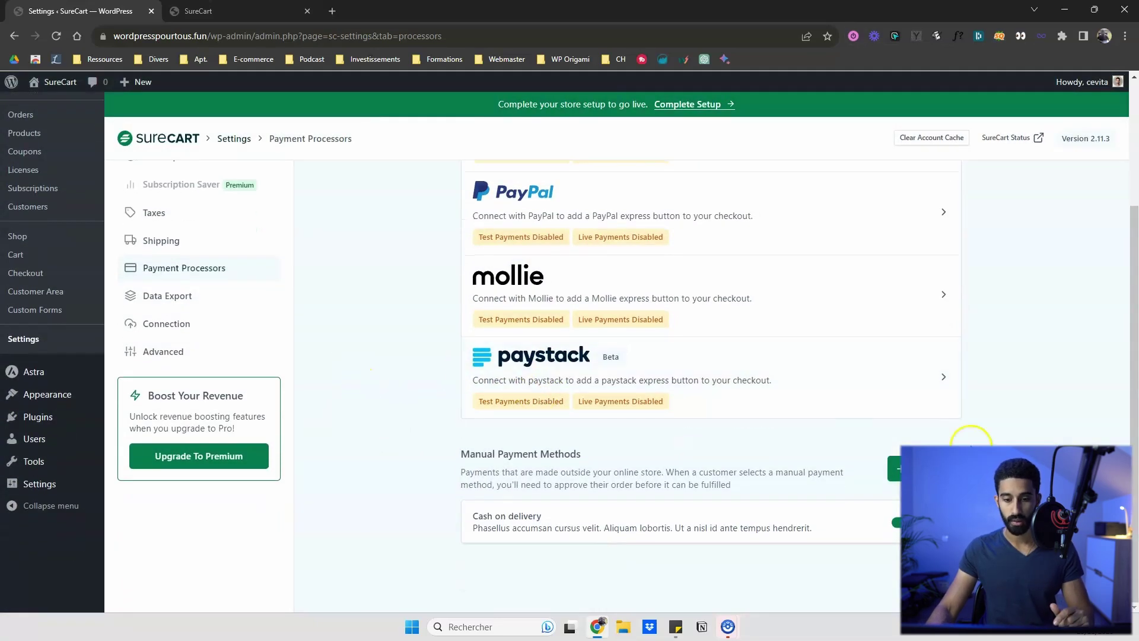
pyautogui.click(234, 10)
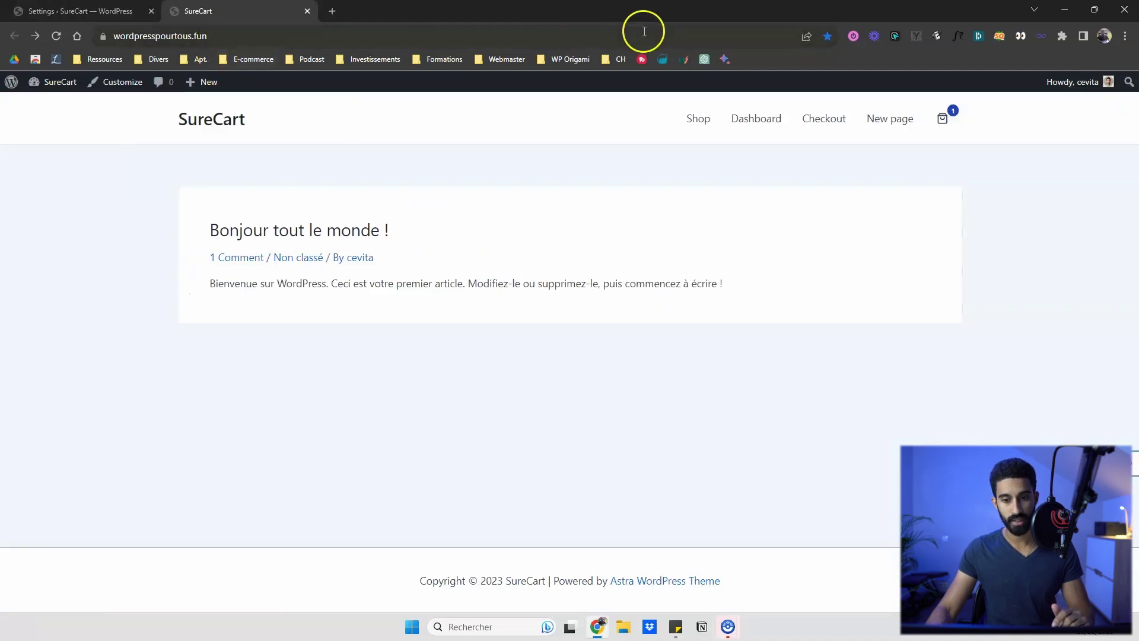
# Step: Go from the Shop page to checkout with the cart item and select France as the country
pyautogui.click(697, 118)
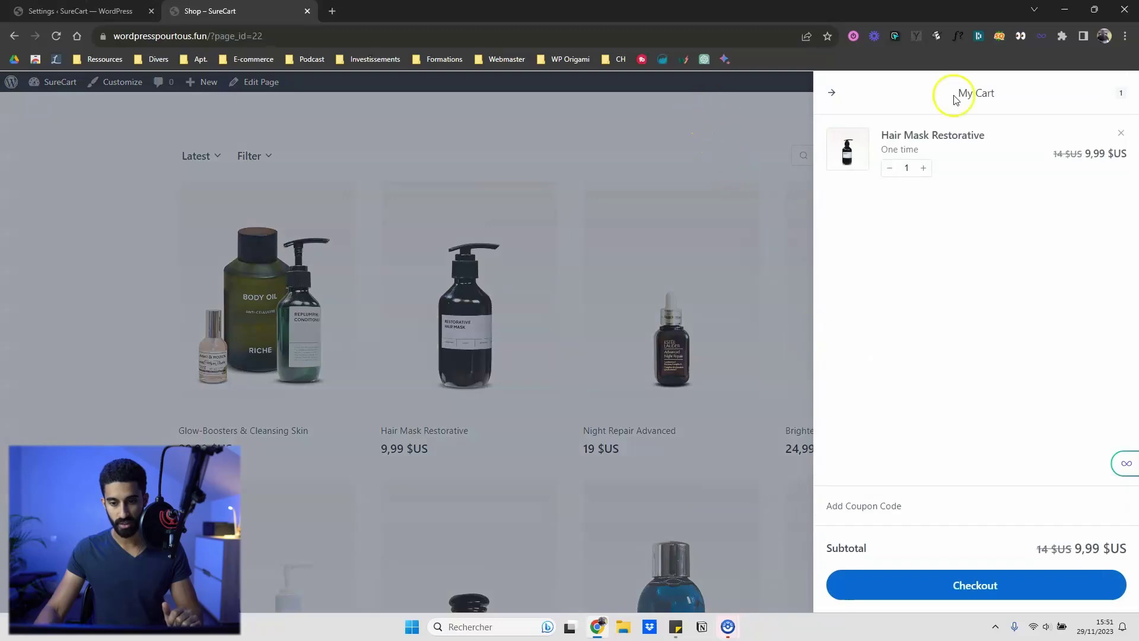
pyautogui.click(978, 586)
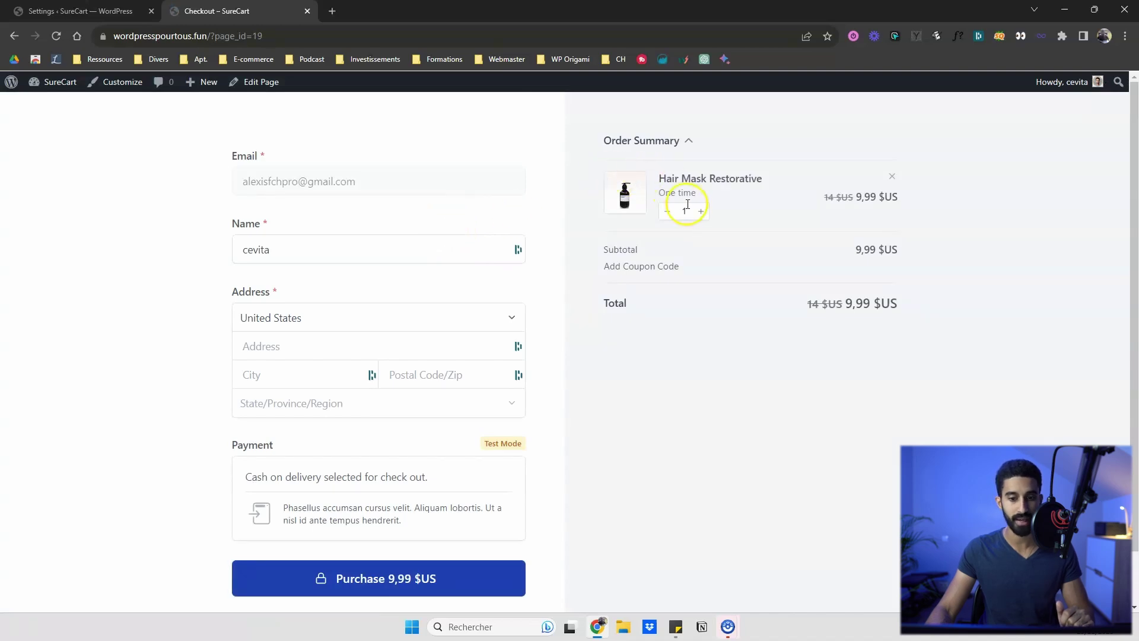
pyautogui.click(273, 317)
pyautogui.write('fra')
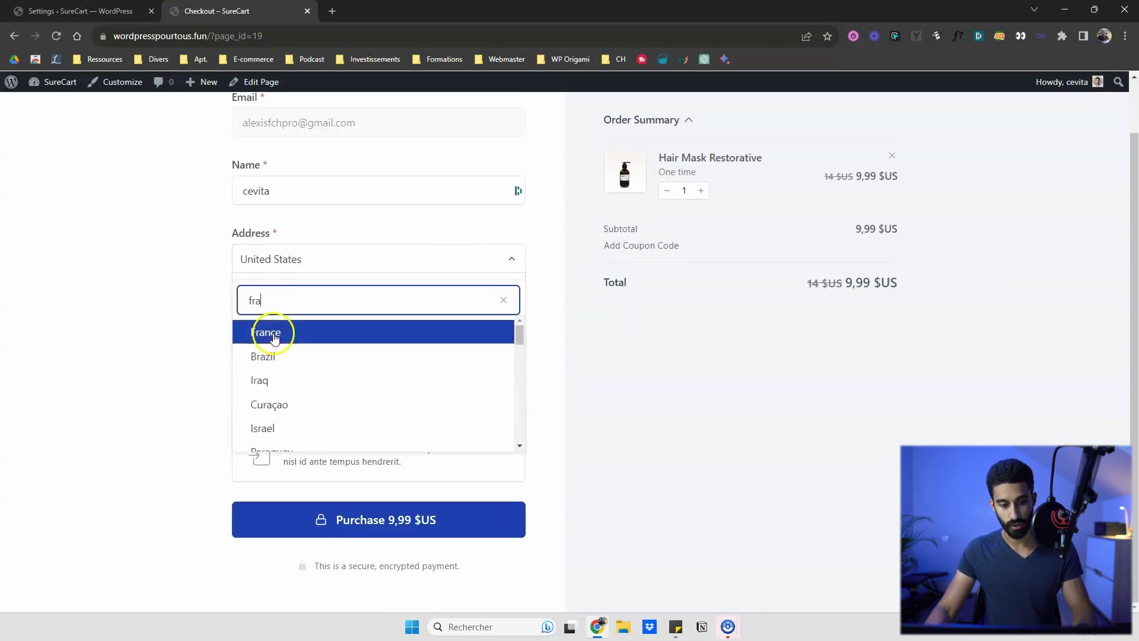
pyautogui.click(274, 336)
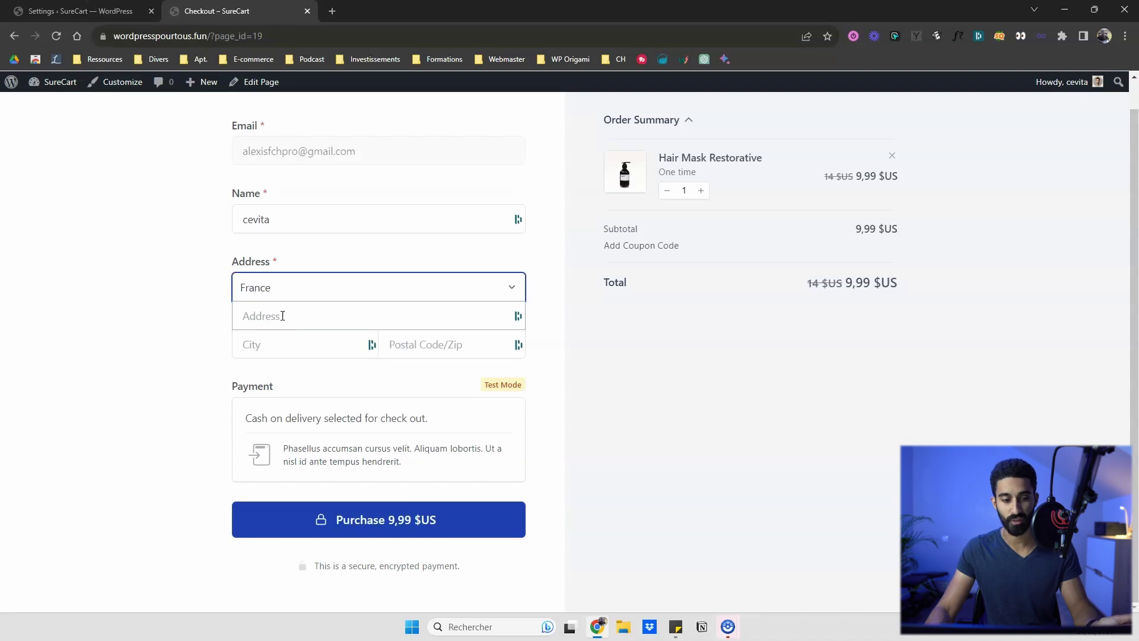
# Step: Enter the street address and city, then purchase the Hair Mask Restorative order
pyautogui.click(279, 315)
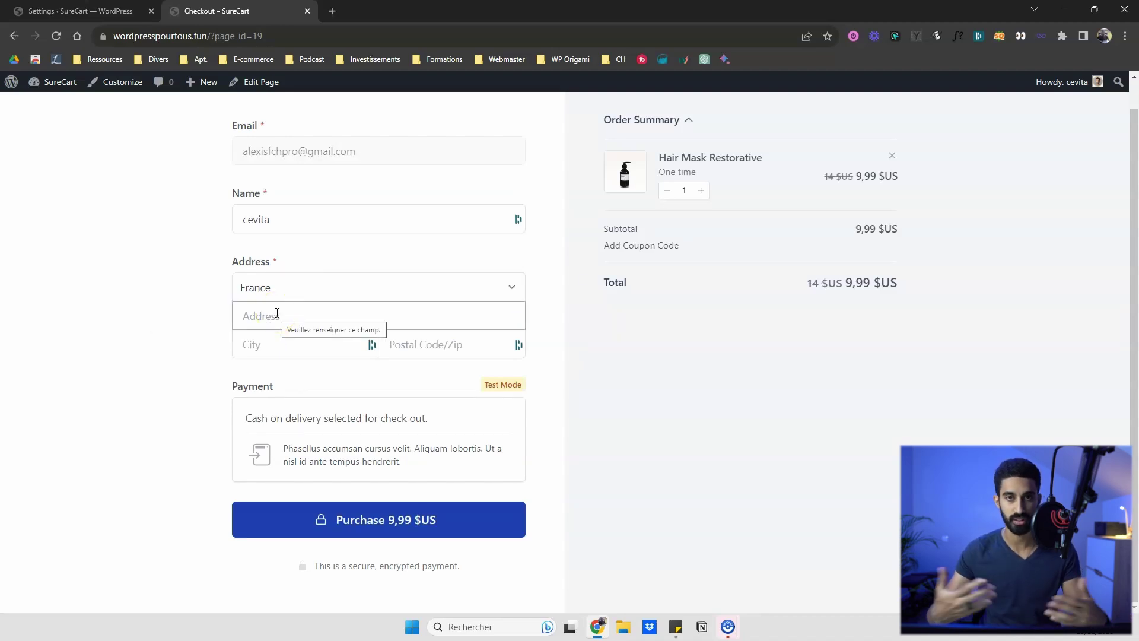
pyautogui.write('43 rue du fefjopezfj')
pyautogui.click(270, 342)
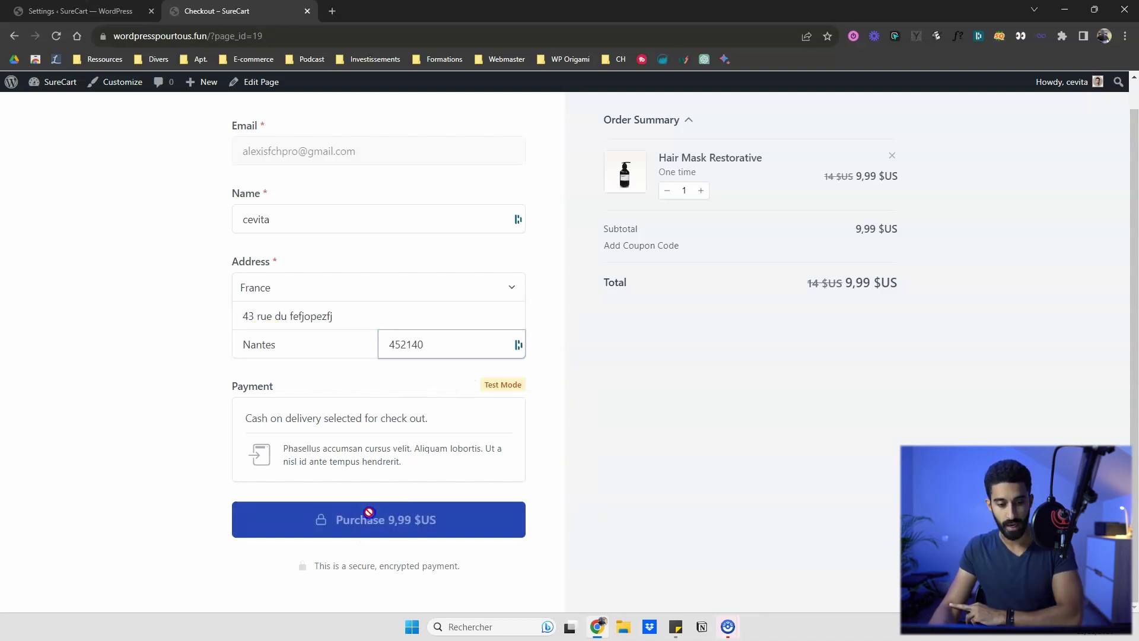
pyautogui.click(383, 518)
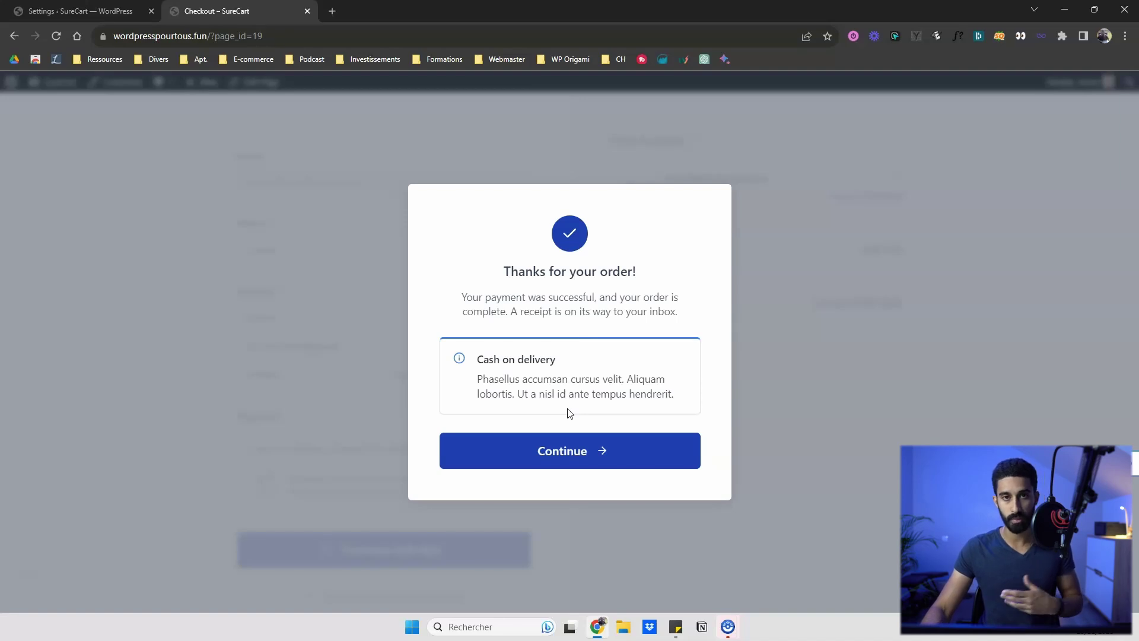
# Step: Check the processing order in the customer dashboard's Order History, then return to the admin settings tab
pyautogui.click(579, 453)
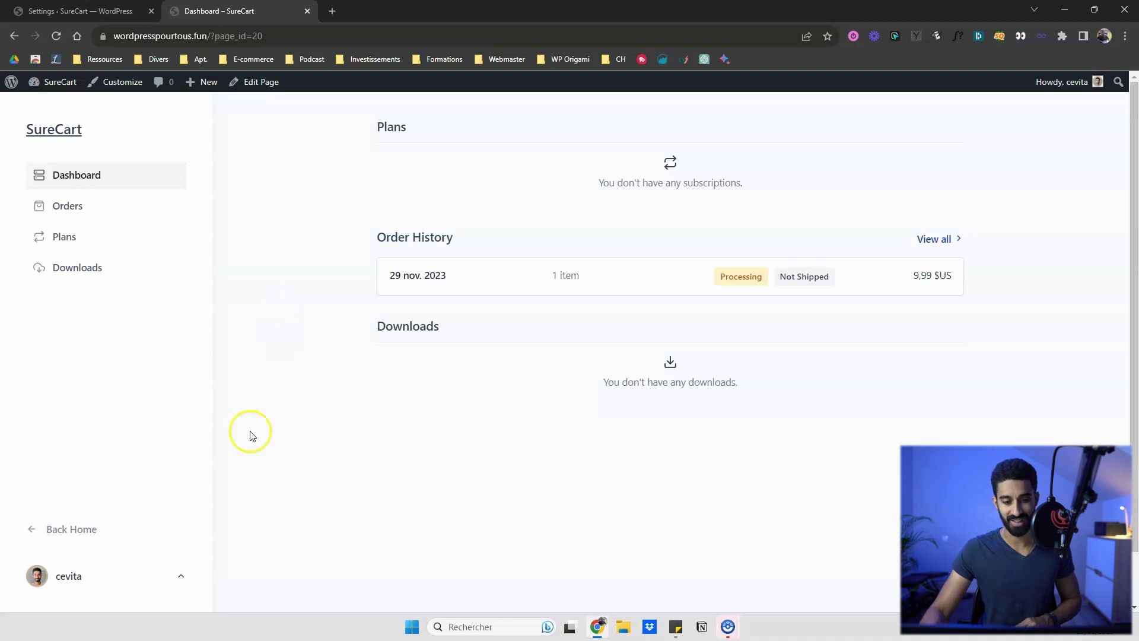
pyautogui.click(73, 536)
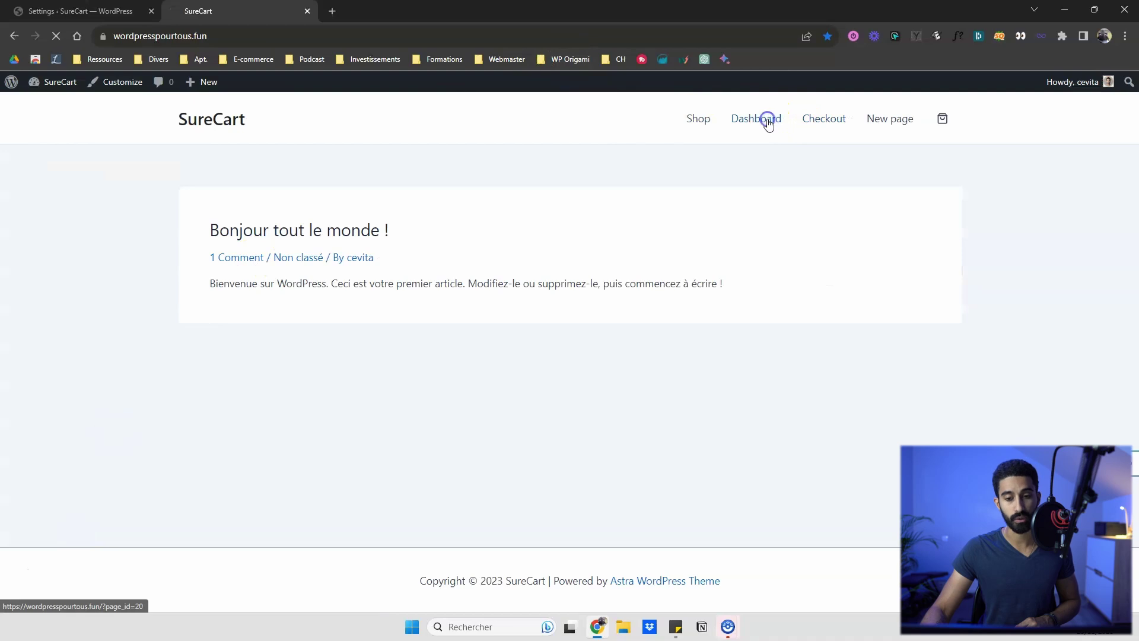
pyautogui.click(769, 123)
pyautogui.click(89, 528)
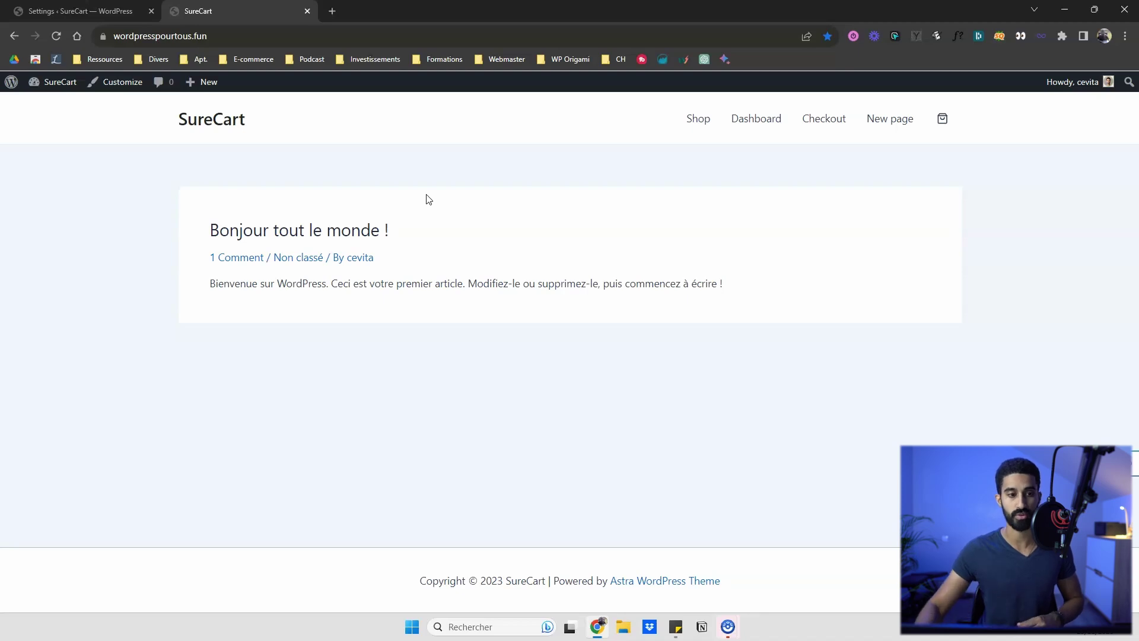
pyautogui.hotkey('ctrl', 'shift', 'Tab')
# Step: Open order #TEST-0001 from SureCart Orders and start fulfilling its Hair Mask Restorative item
pyautogui.scroll(3, 56, 217)
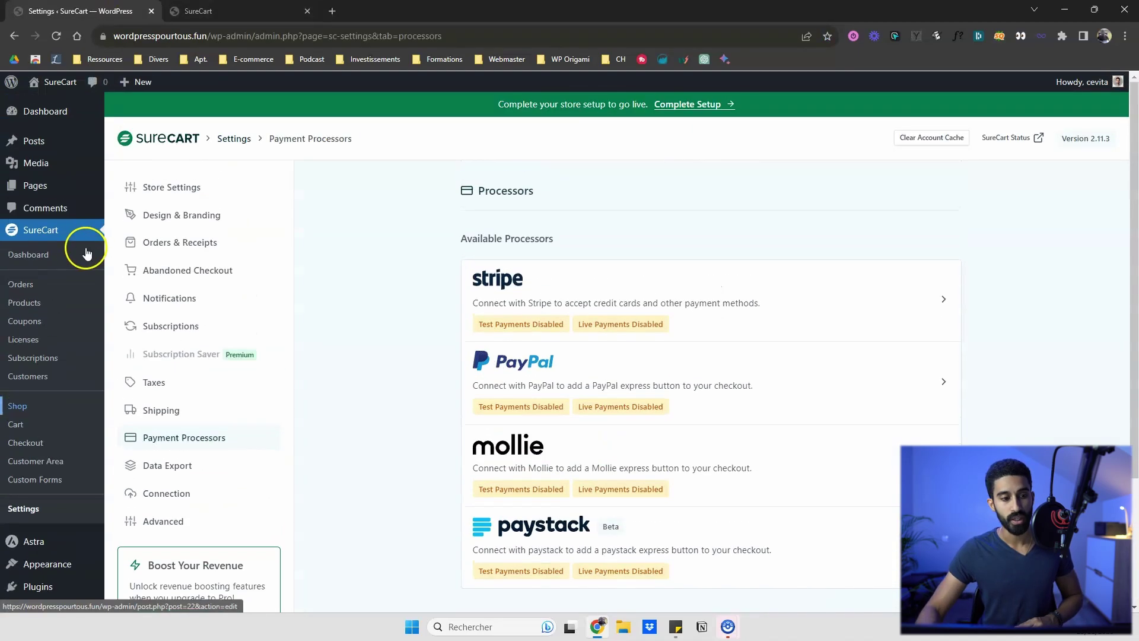
pyautogui.click(34, 288)
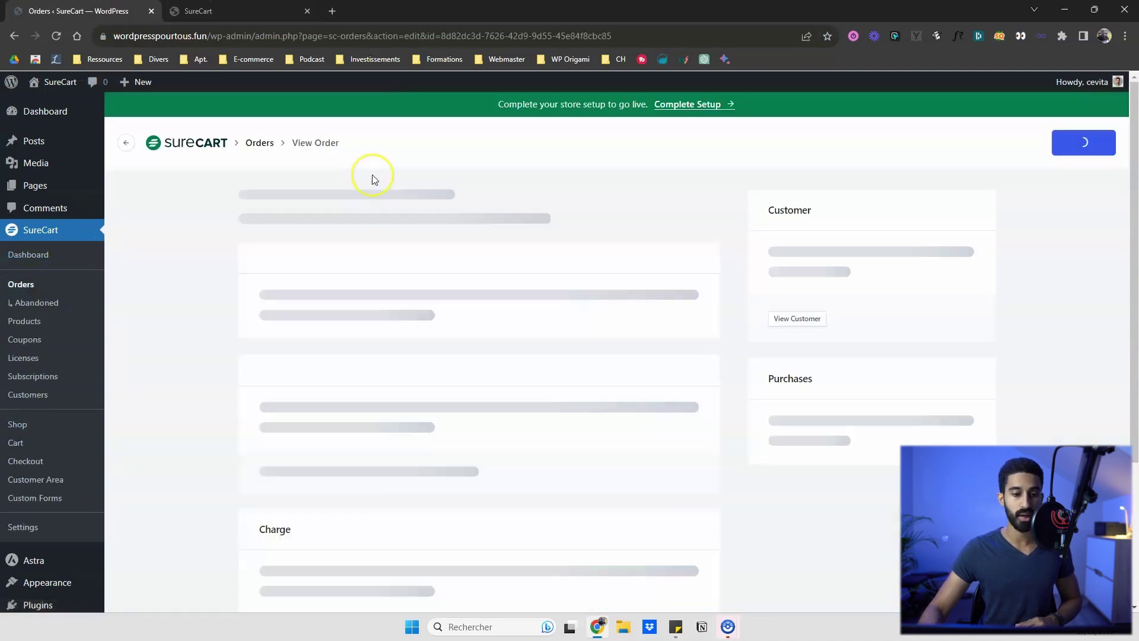
pyautogui.scroll(-1, 372, 179)
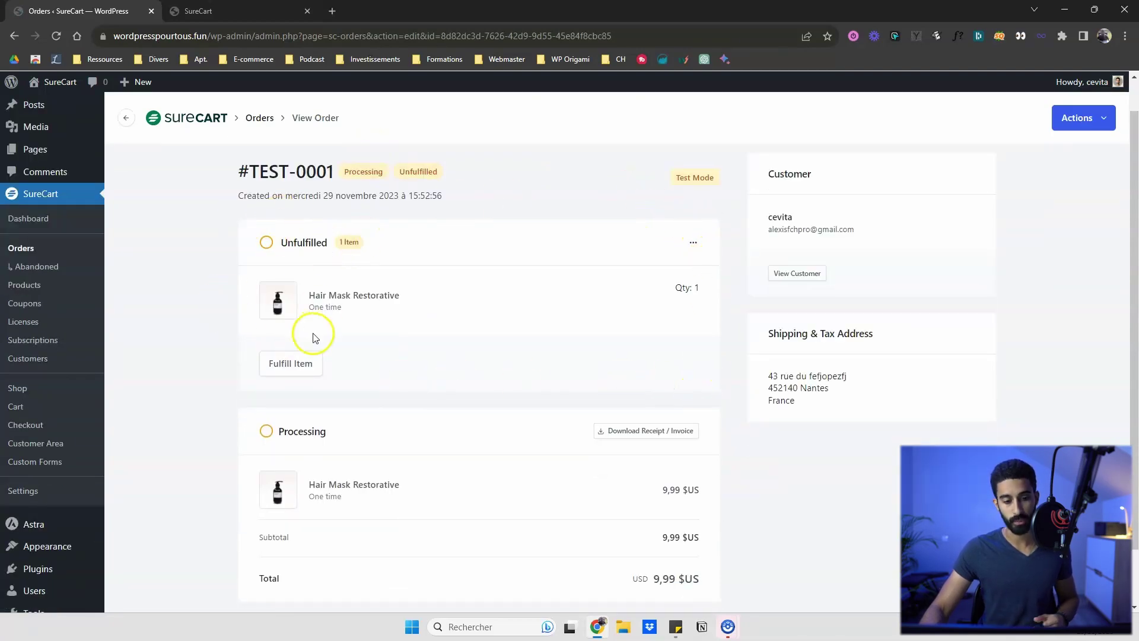
pyautogui.click(291, 363)
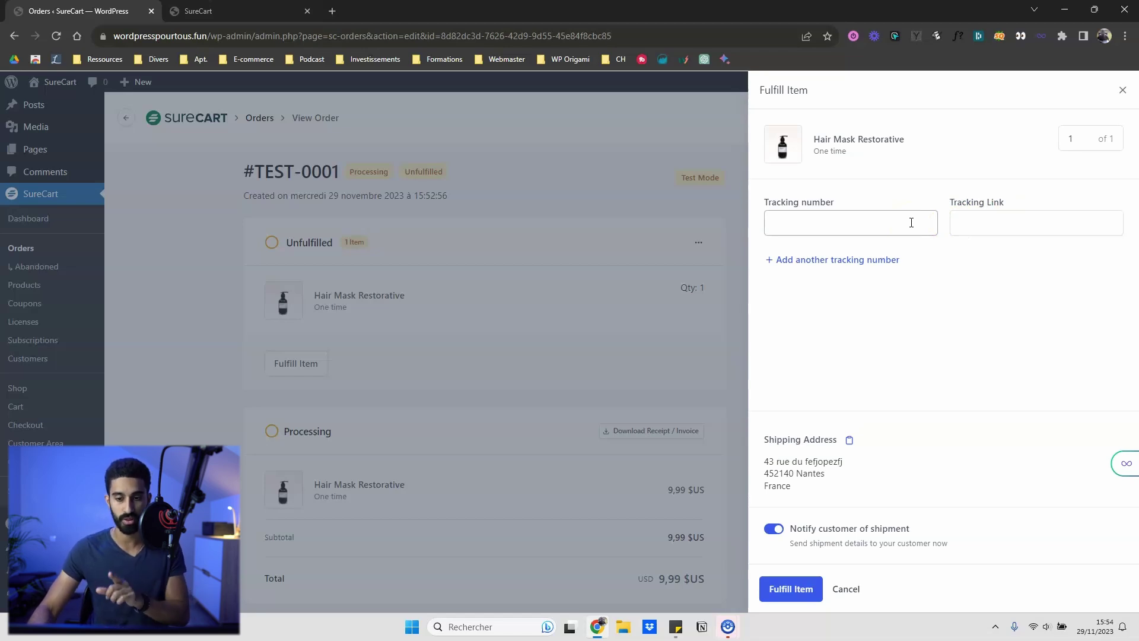
# Step: Add and remove extra tracking number rows, then fulfill the item with no tracking numbers
pyautogui.click(864, 261)
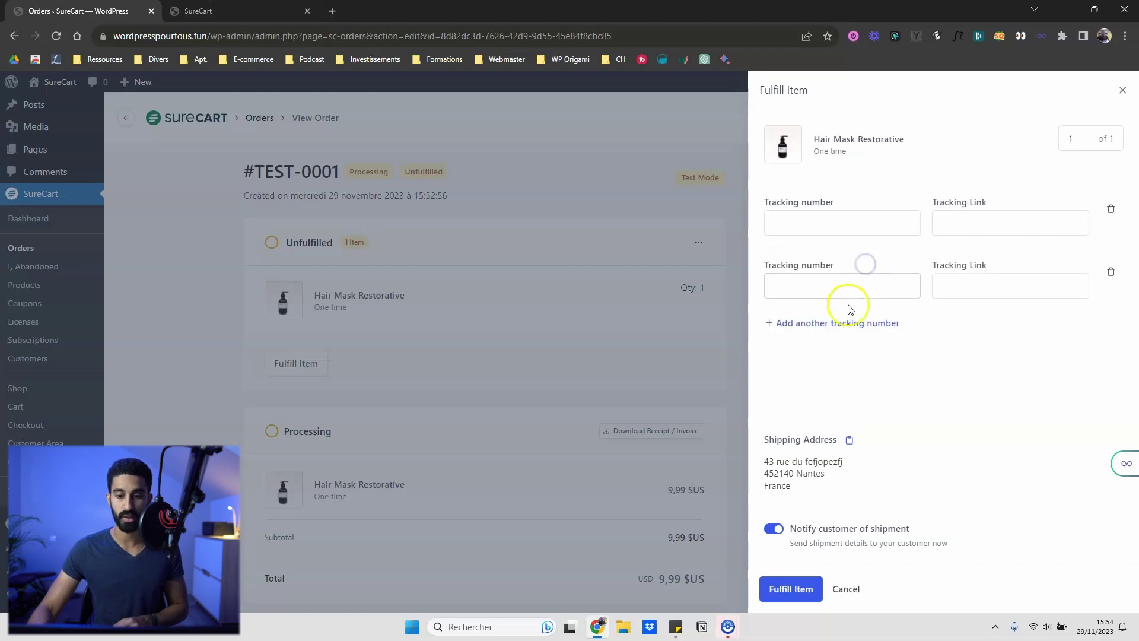
pyautogui.click(836, 327)
pyautogui.click(834, 325)
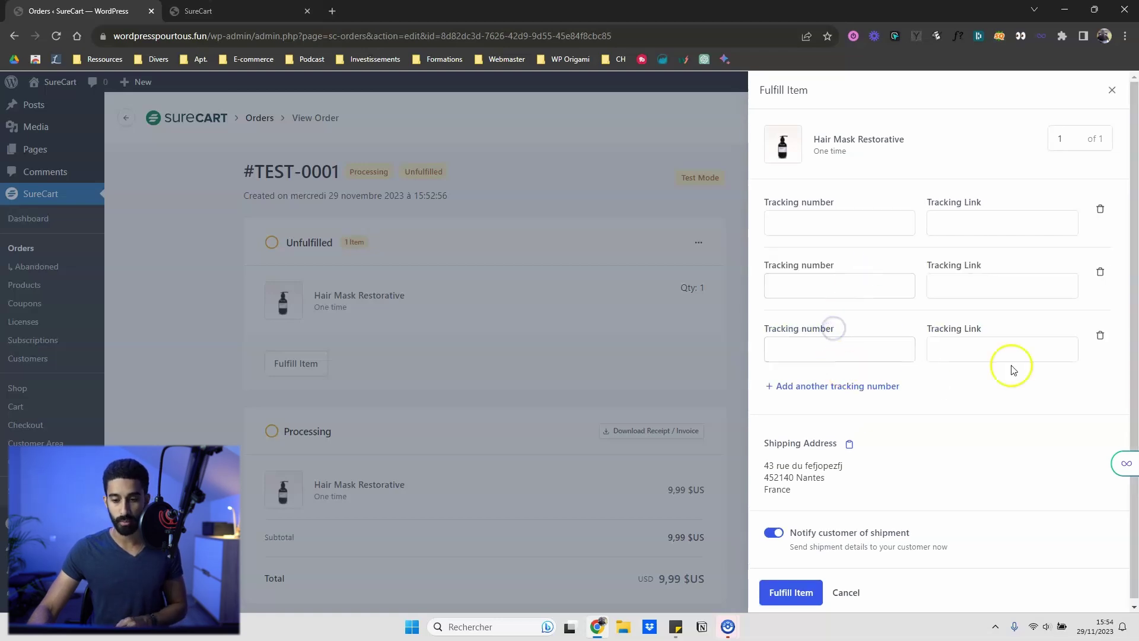
pyautogui.click(1110, 336)
pyautogui.click(1112, 273)
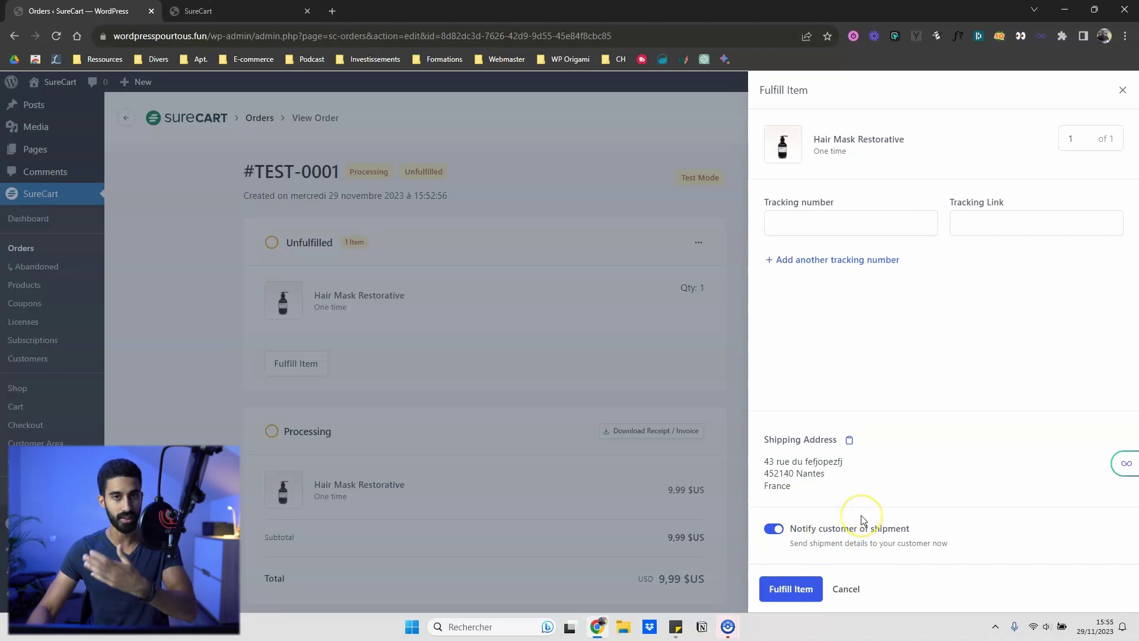
pyautogui.click(806, 589)
pyautogui.click(446, 315)
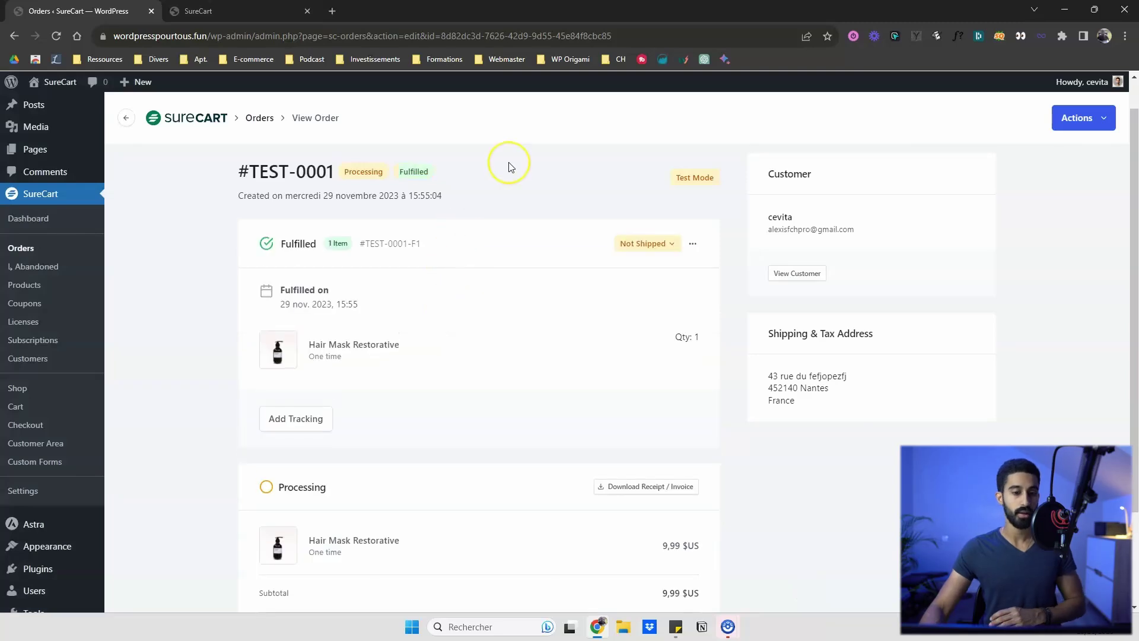